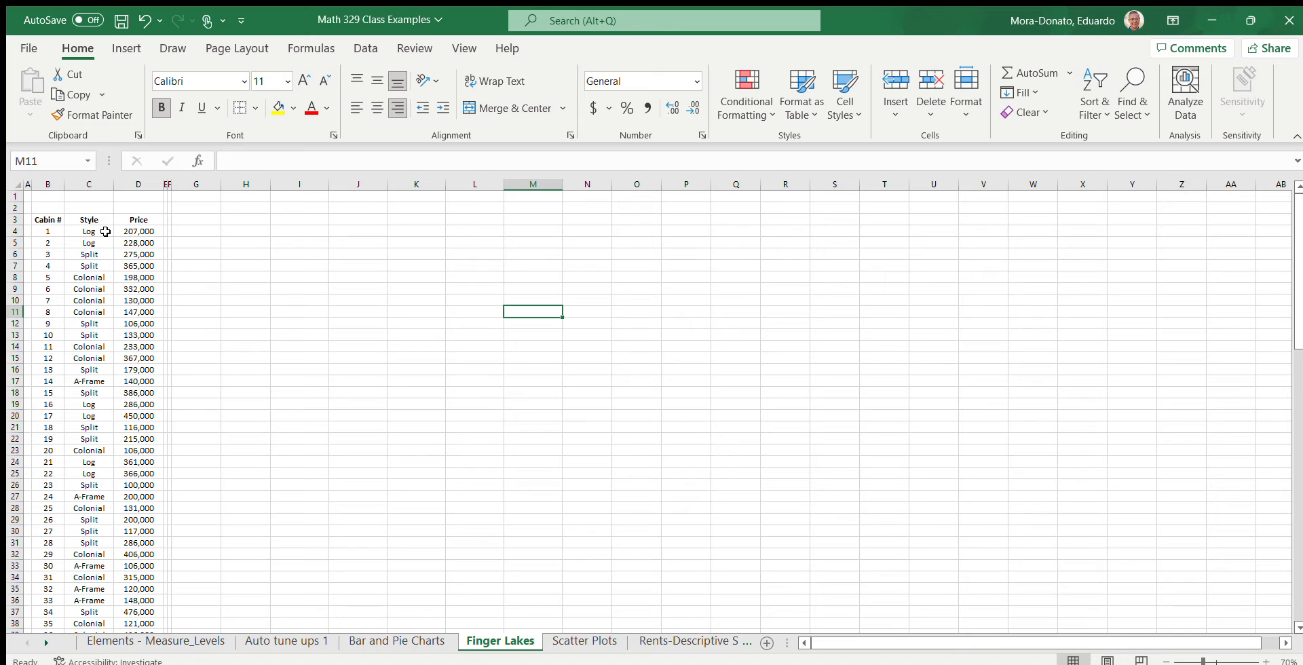
# Step: Review the Cabin #, Style and Price columns on the Finger Lakes sheet from the first record to the last
pyautogui.click(46, 229)
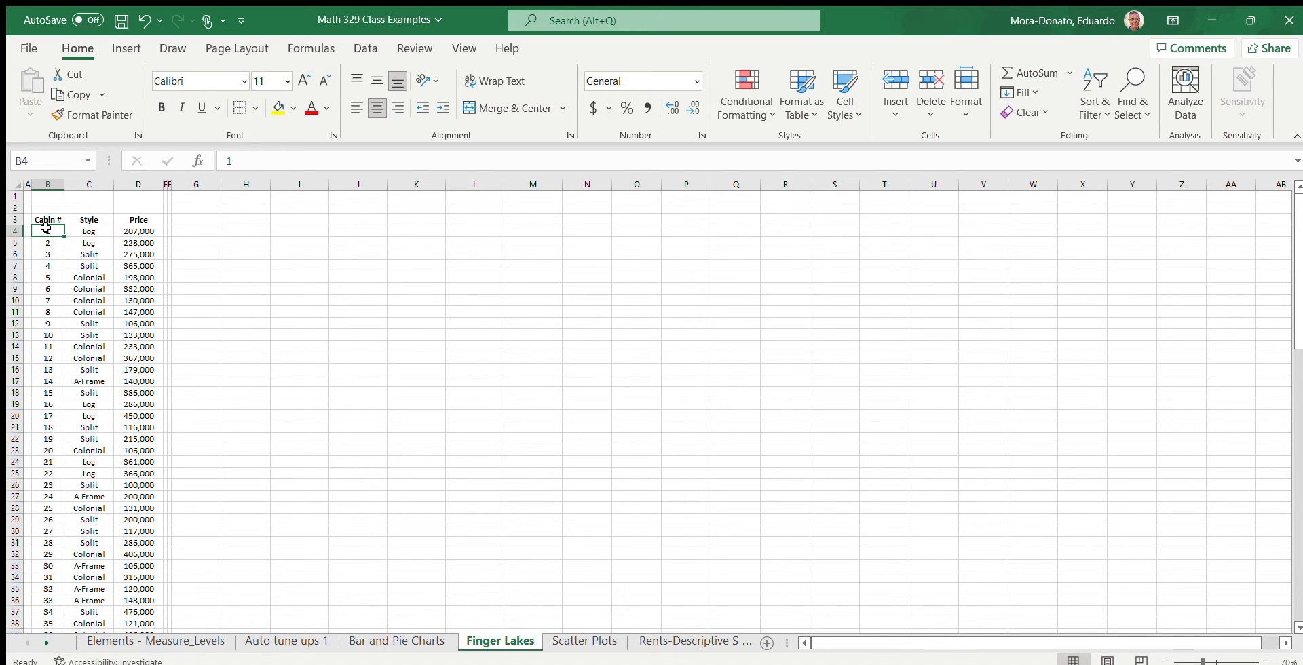
pyautogui.hotkey('ctrl', 'Down')
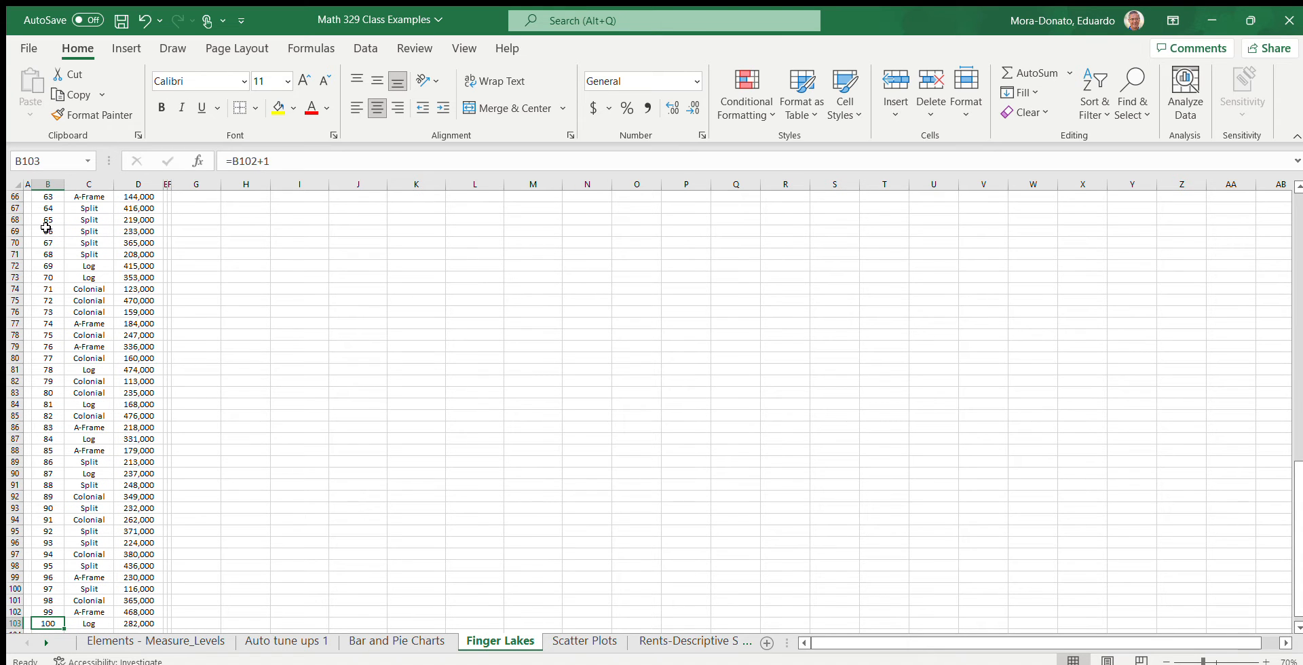
pyautogui.hotkey('ctrl', 'Up')
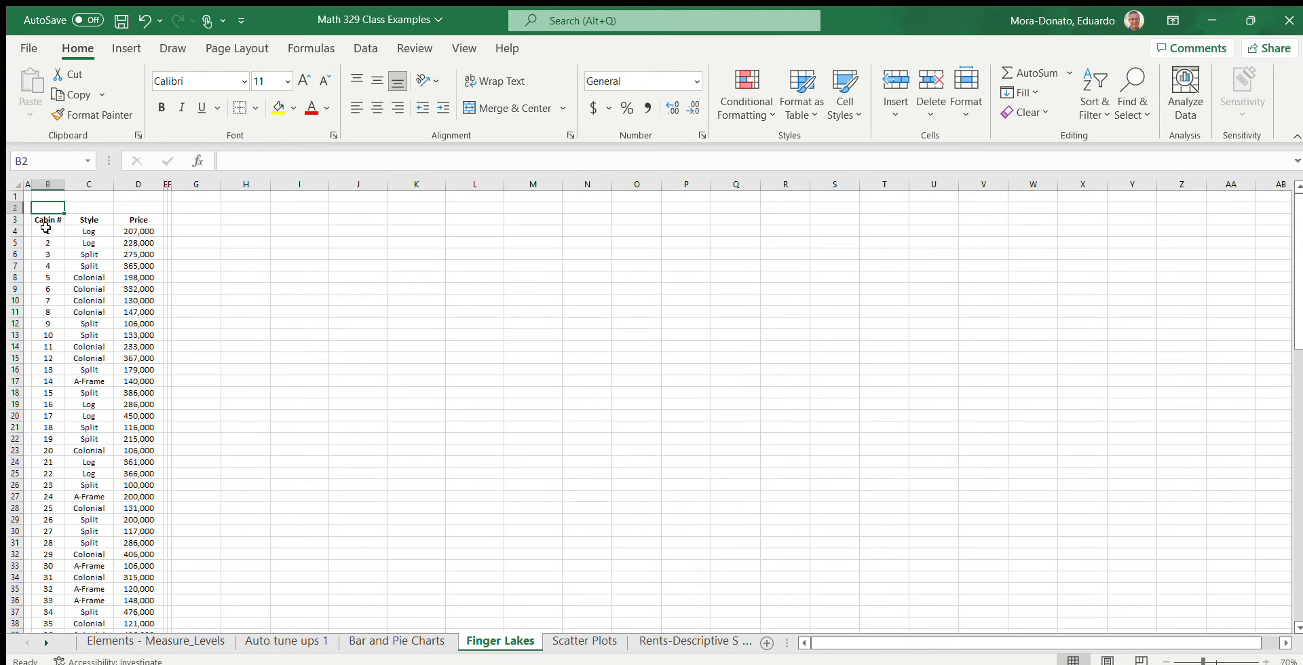
pyautogui.press('Down')
pyautogui.press('Right')
pyautogui.press('Right')
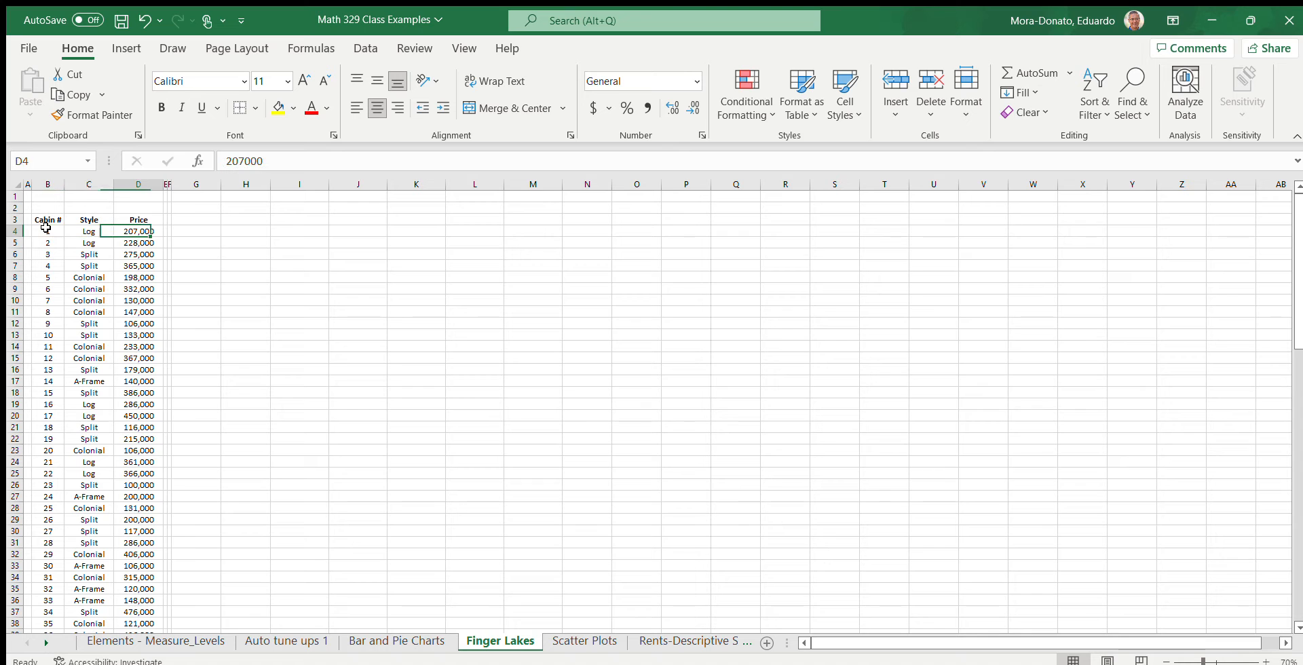
pyautogui.press('Left')
pyautogui.press('Up')
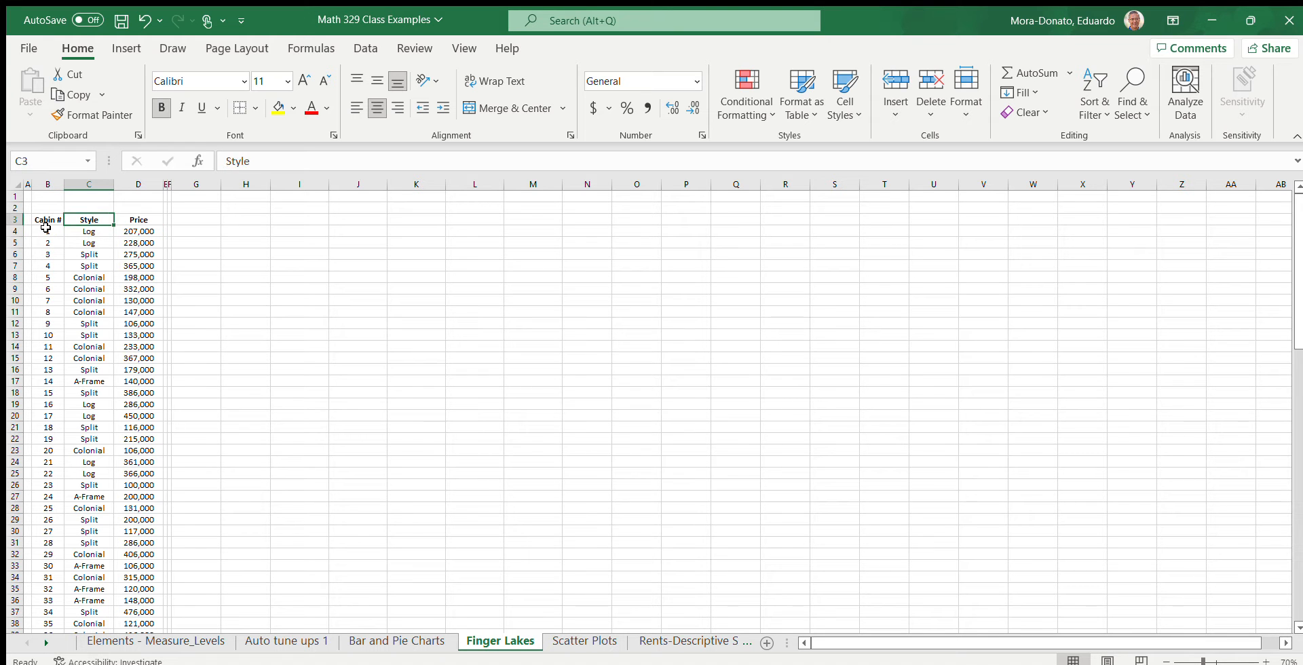
pyautogui.press('Down')
pyautogui.hotkey('ctrl', 'Down')
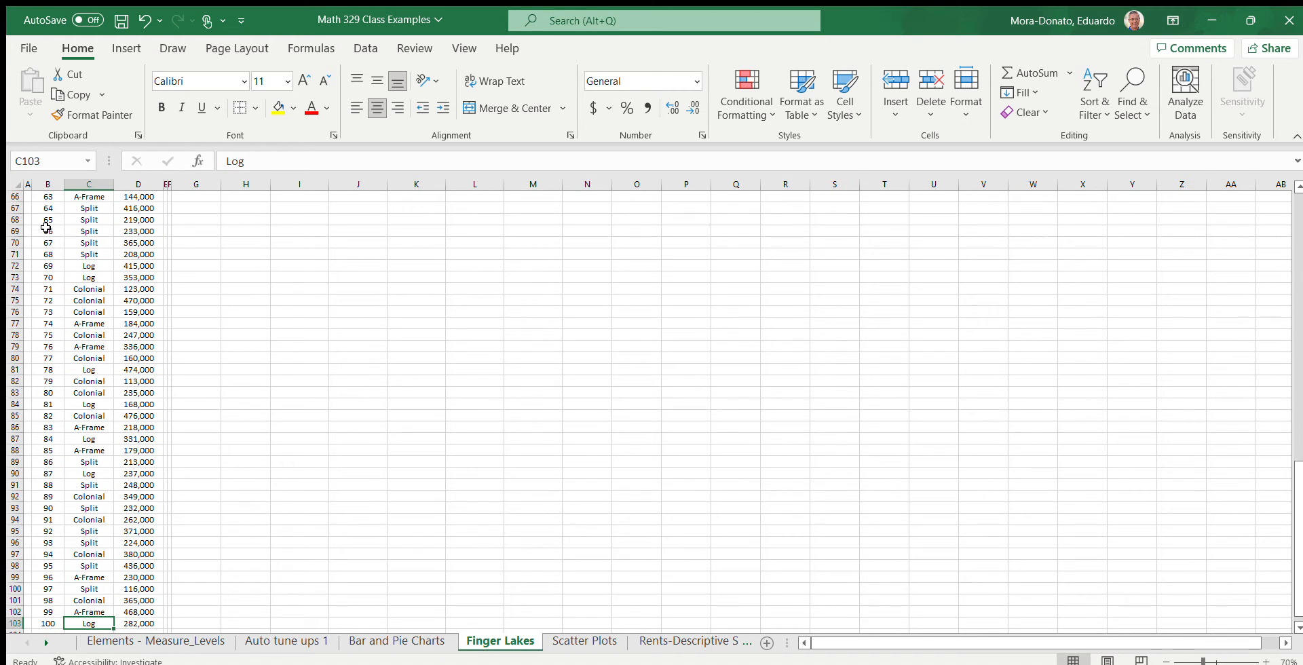
pyautogui.hotkey('ctrl', 'Up')
pyautogui.press('Down')
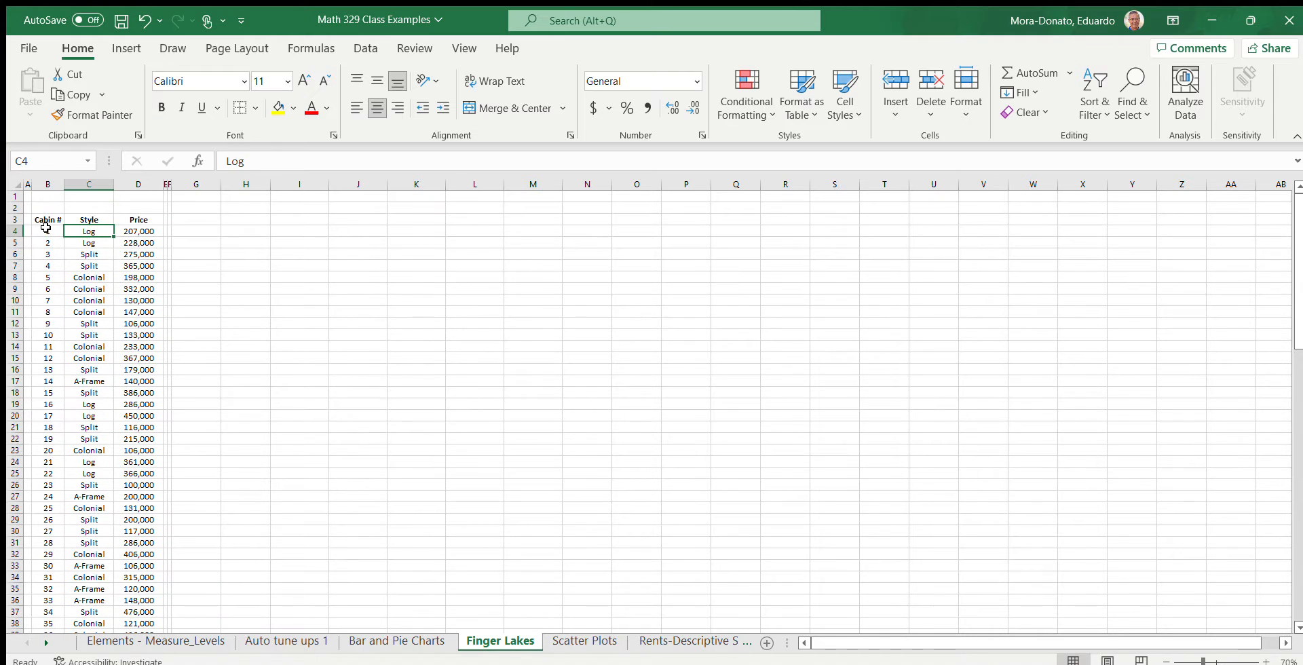
pyautogui.press('Up')
pyautogui.press('Right')
pyautogui.press('Down')
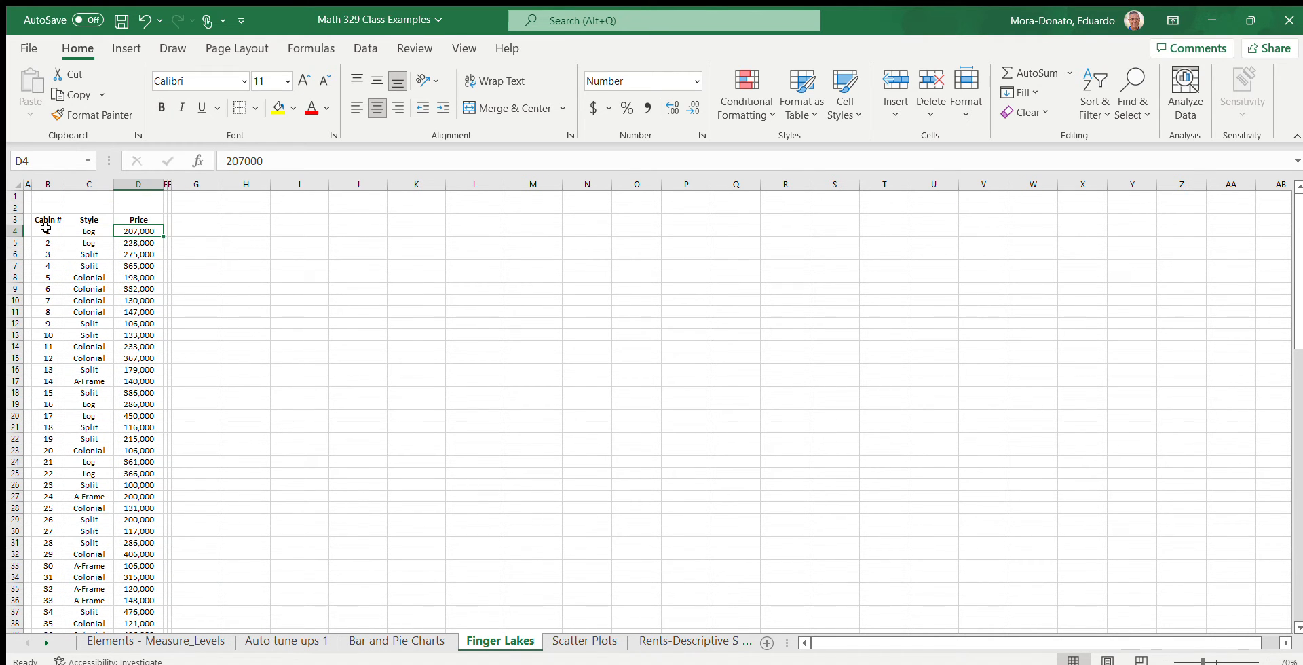
pyautogui.hotkey('ctrl', 'Down')
pyautogui.hotkey('ctrl', 'Up')
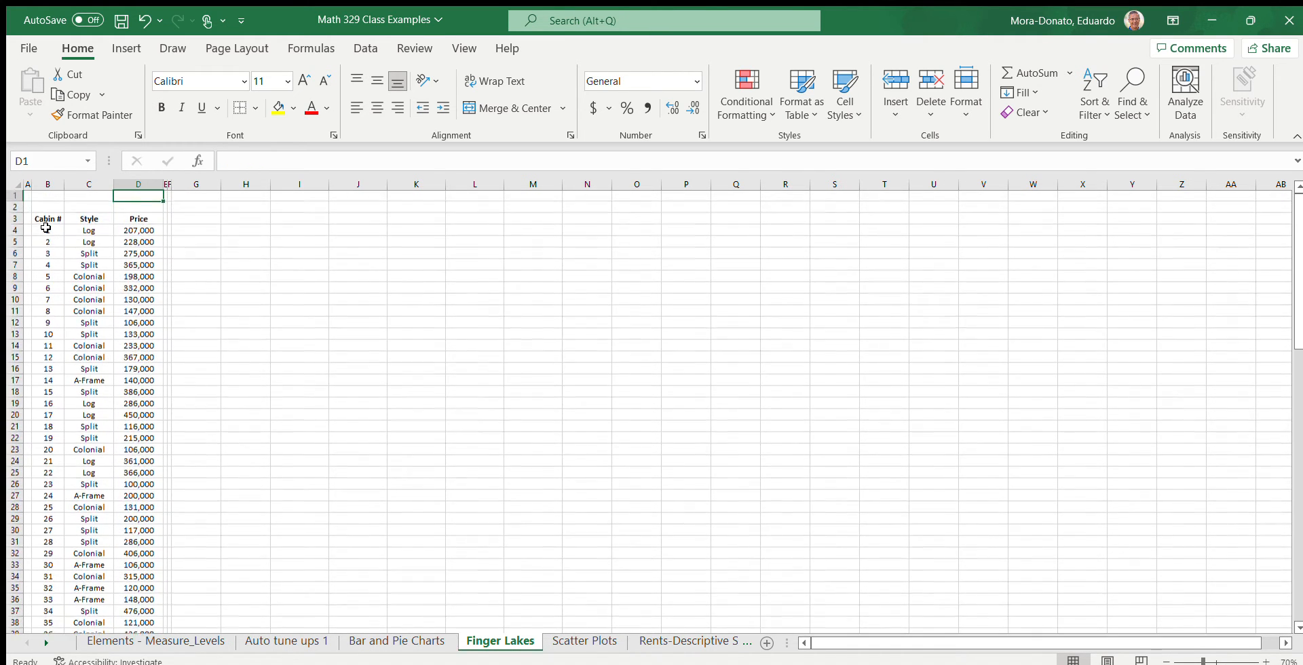
pyautogui.press('Down')
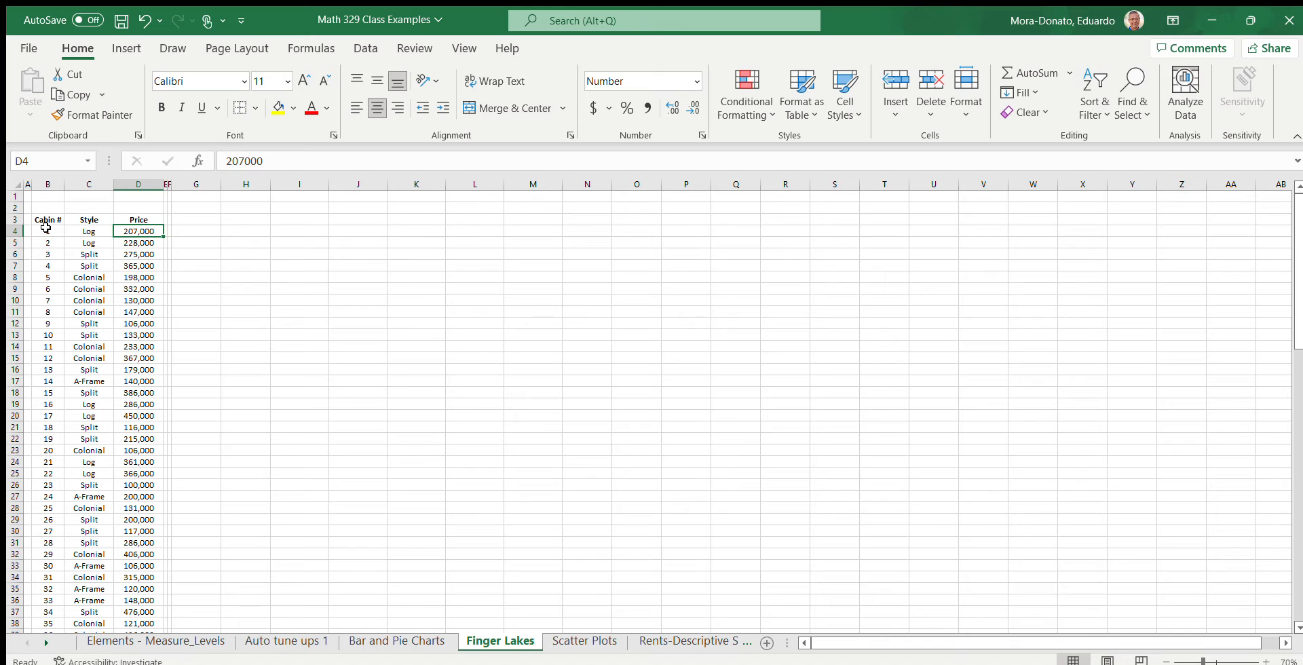
pyautogui.press('Left')
pyautogui.press('Left')
pyautogui.press('Left')
pyautogui.press('Right')
pyautogui.press('Right')
pyautogui.press('Right')
pyautogui.press('Right')
pyautogui.press('Right')
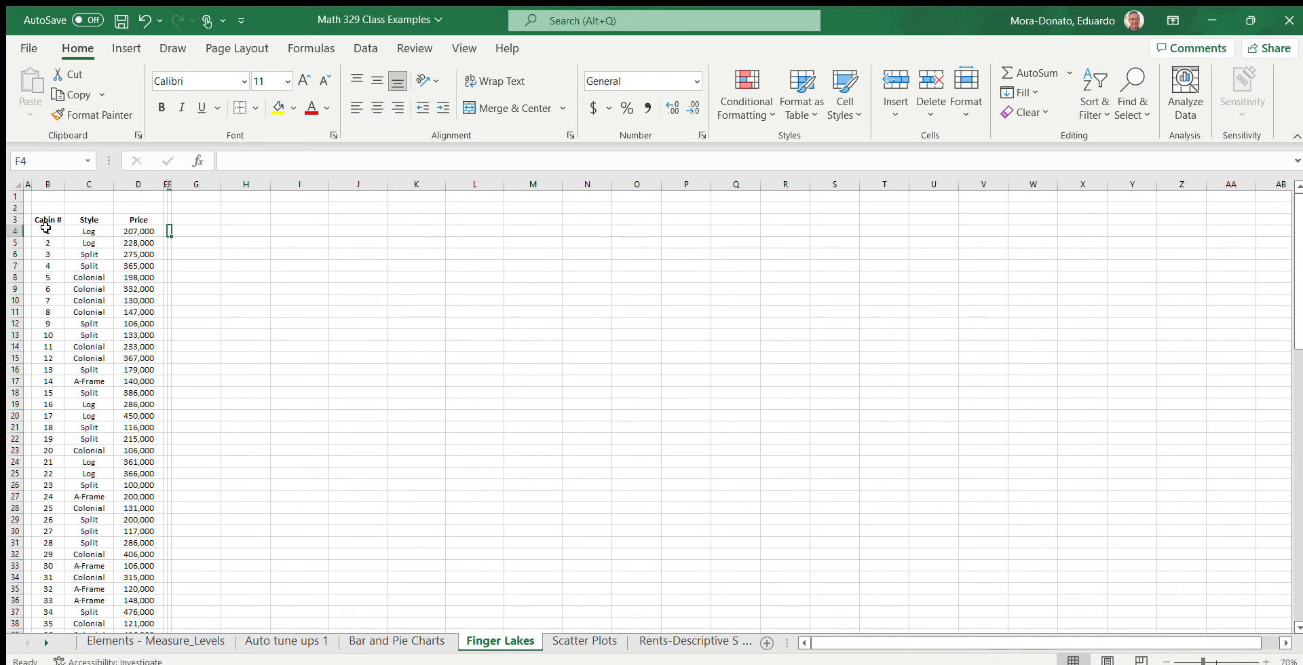
pyautogui.press('Left')
pyautogui.press('Left')
pyautogui.press('Left')
pyautogui.press('Left')
pyautogui.press('Left')
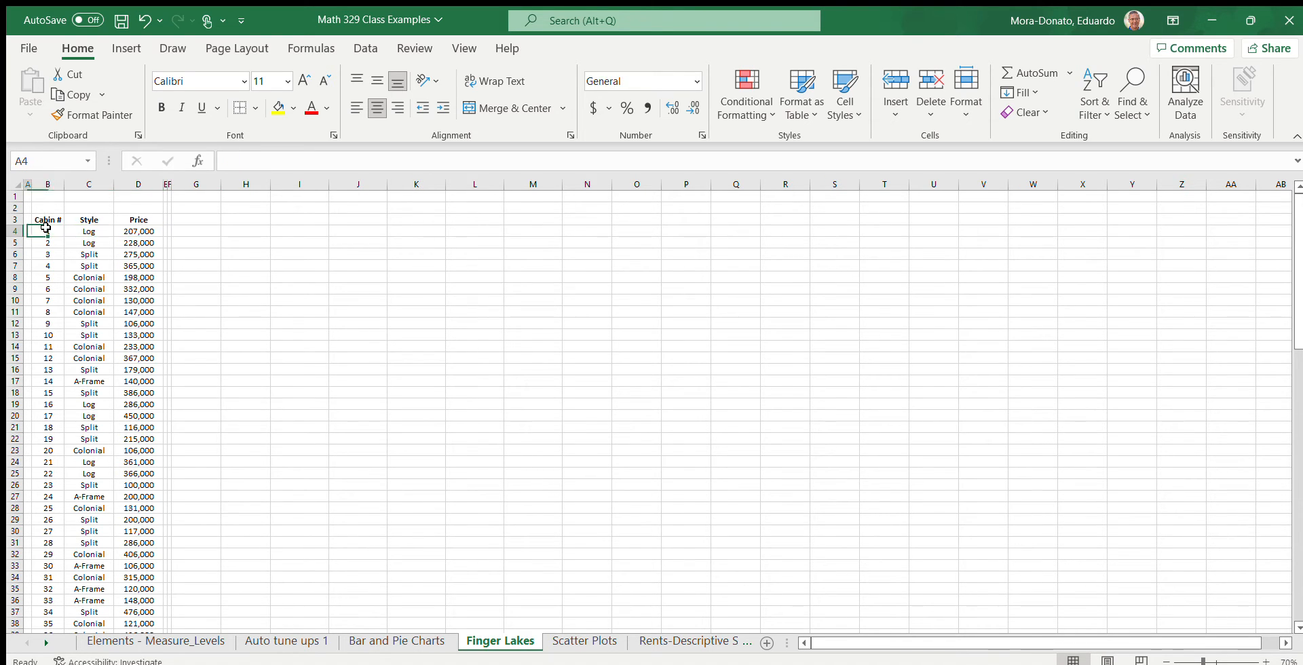
pyautogui.press('Right')
pyautogui.press('Right')
pyautogui.press('Right')
pyautogui.press('Right')
pyautogui.press('Right')
pyautogui.press('Right')
pyautogui.press('Right')
pyautogui.press('Right')
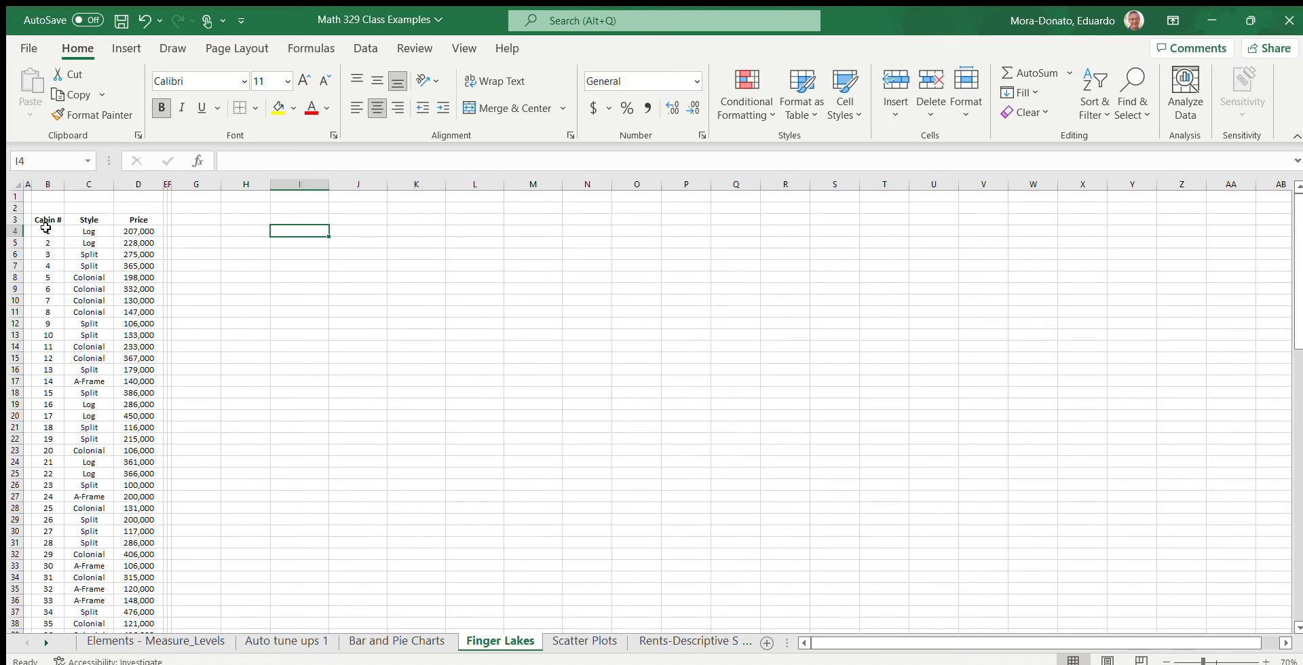
pyautogui.press('Left')
pyautogui.press('Left')
pyautogui.press('Left')
pyautogui.press('Left')
pyautogui.press('Left')
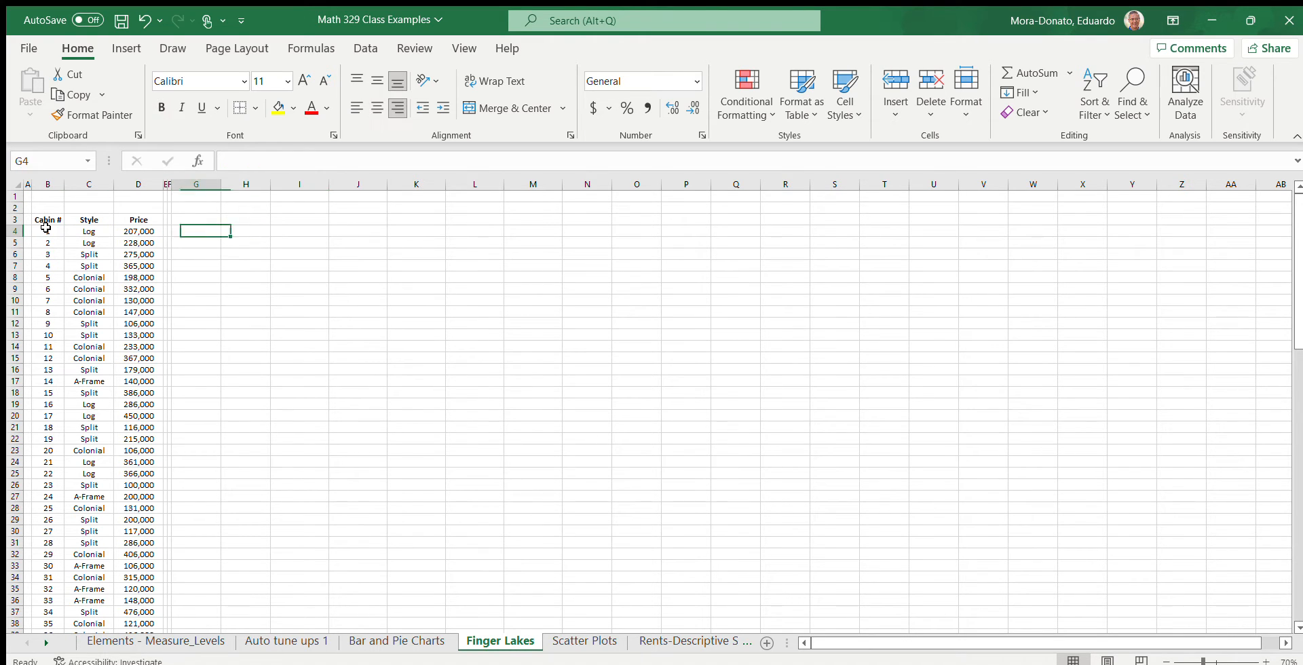
pyautogui.press('Up')
pyautogui.press('Left')
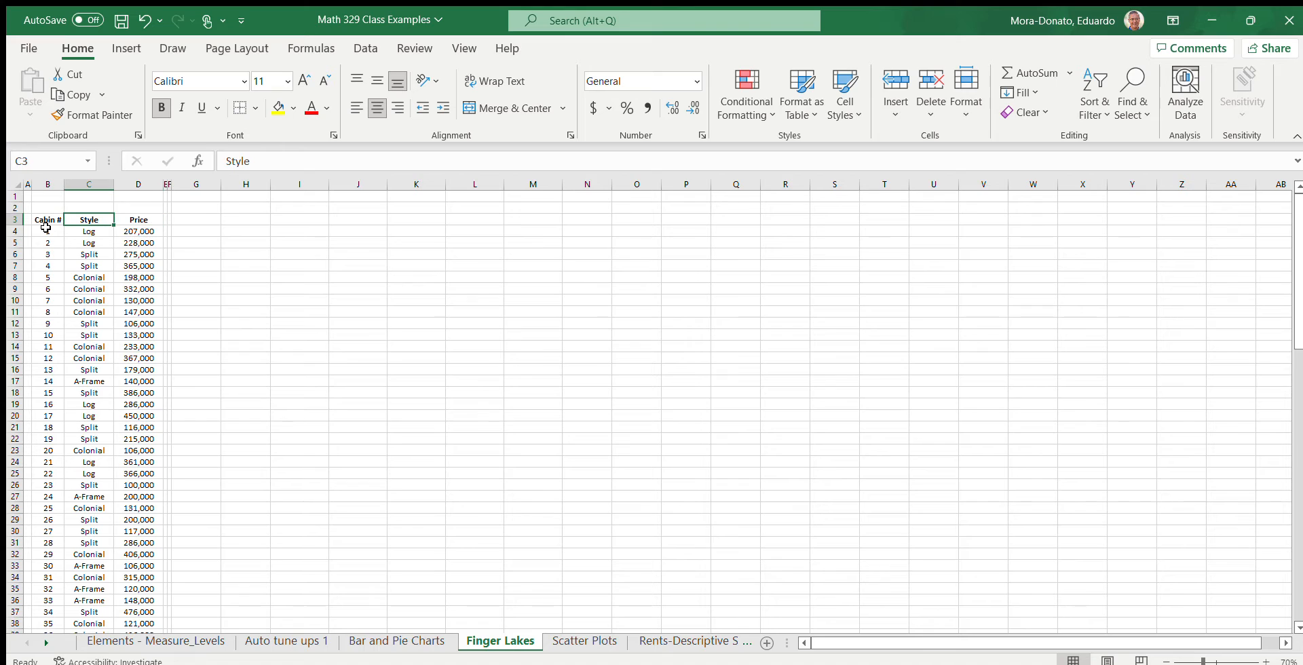
pyautogui.press('Right')
pyautogui.press('Right')
pyautogui.press('Right')
pyautogui.press('Right')
pyautogui.press('Right')
pyautogui.press('Right')
pyautogui.press('Right')
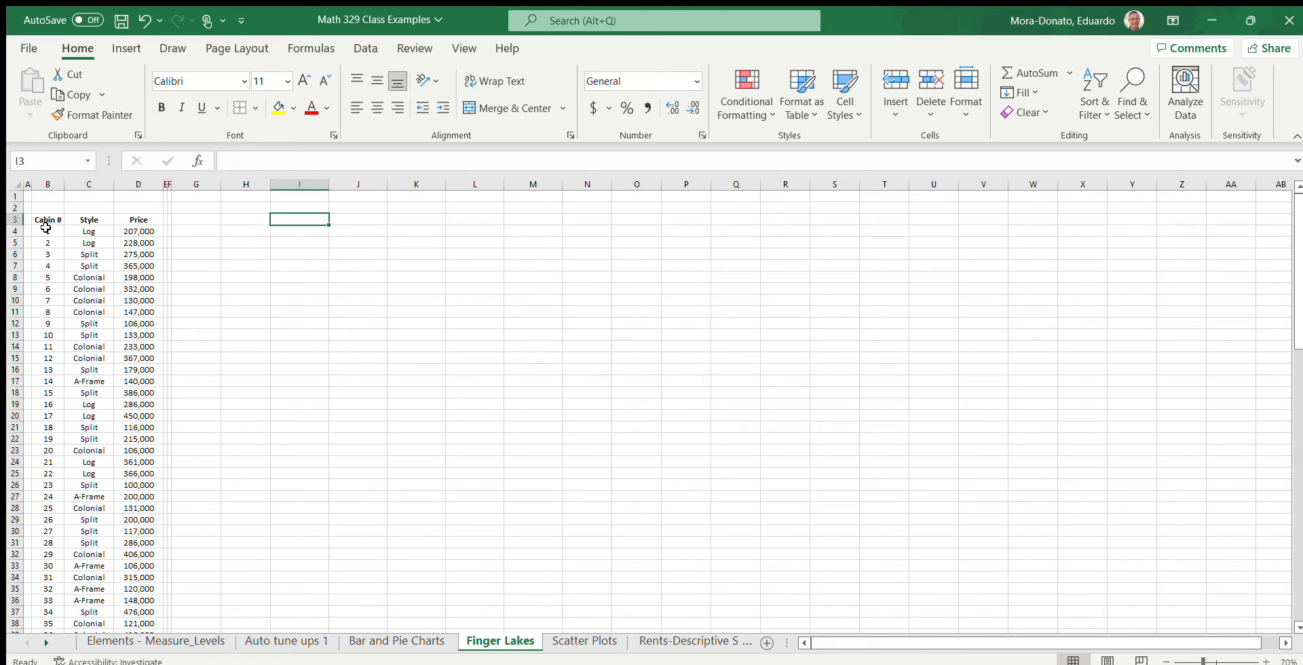
pyautogui.press('Left')
pyautogui.press('Down')
pyautogui.press('Down')
pyautogui.press('Down')
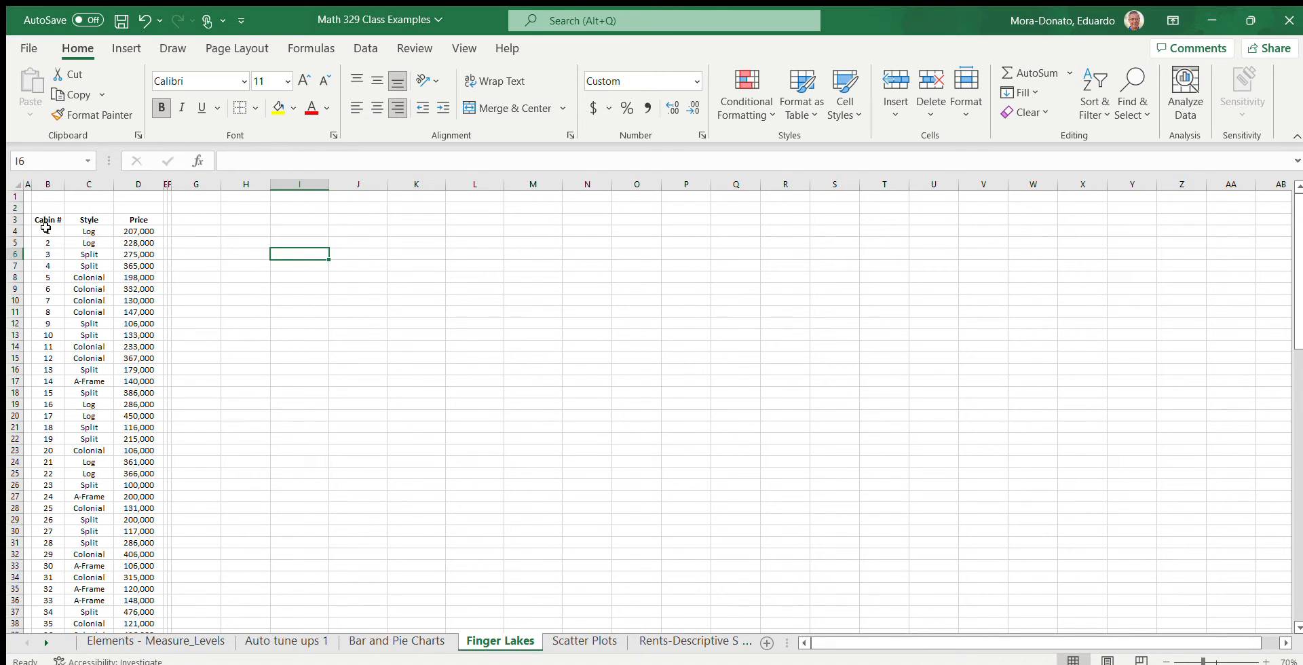
pyautogui.press('Up')
pyautogui.press('Up')
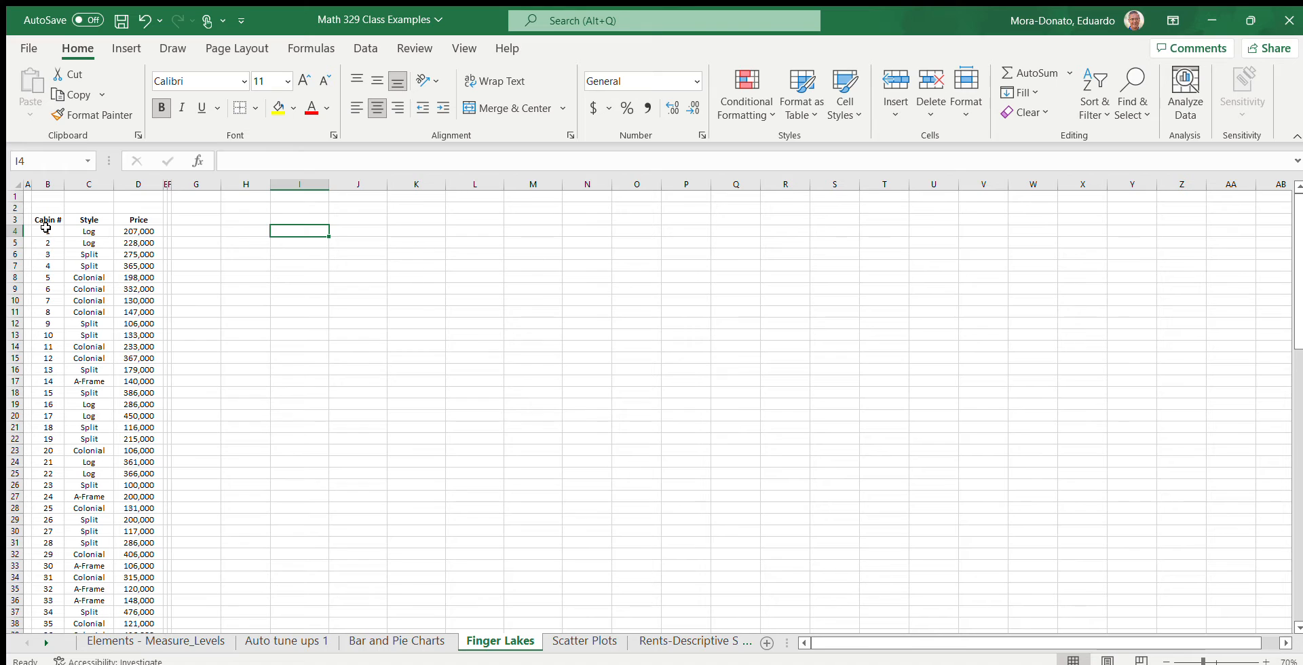
pyautogui.press('Left')
pyautogui.press('Left')
pyautogui.press('Left')
pyautogui.press('Left')
pyautogui.press('Right')
pyautogui.press('Right')
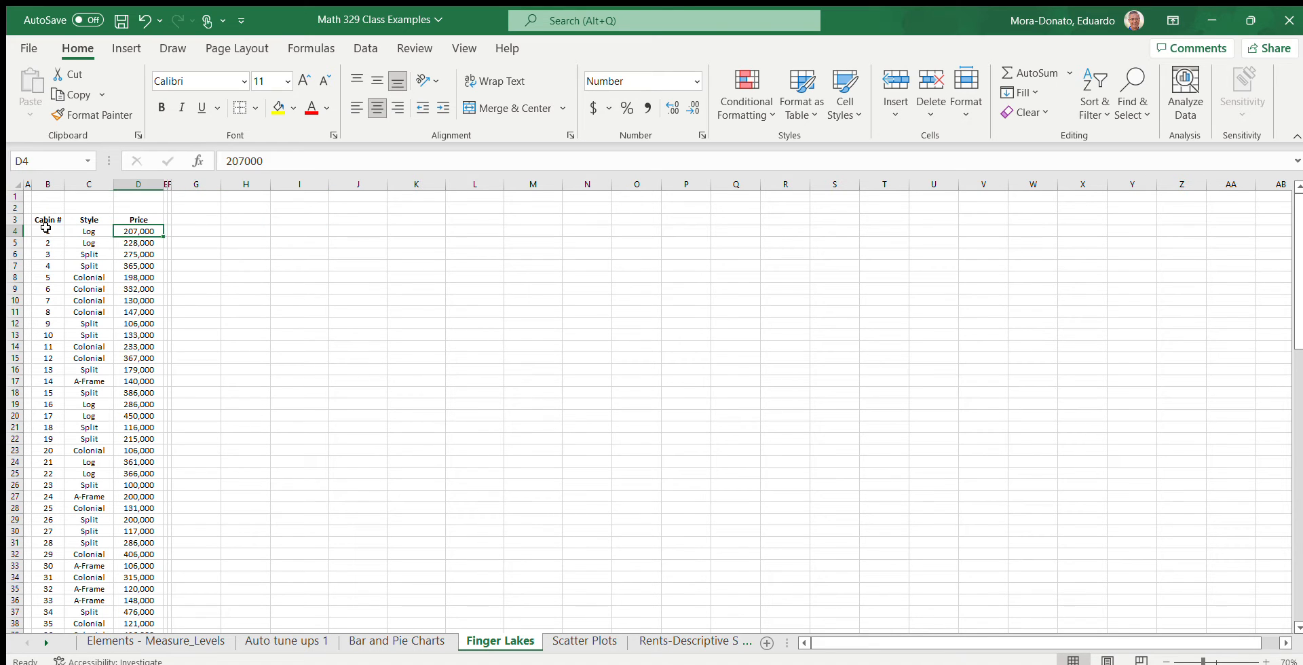
# Step: Enter 250000 in cell H4 and 250,000 in cell H5, and make H4 bold
pyautogui.press('Right')
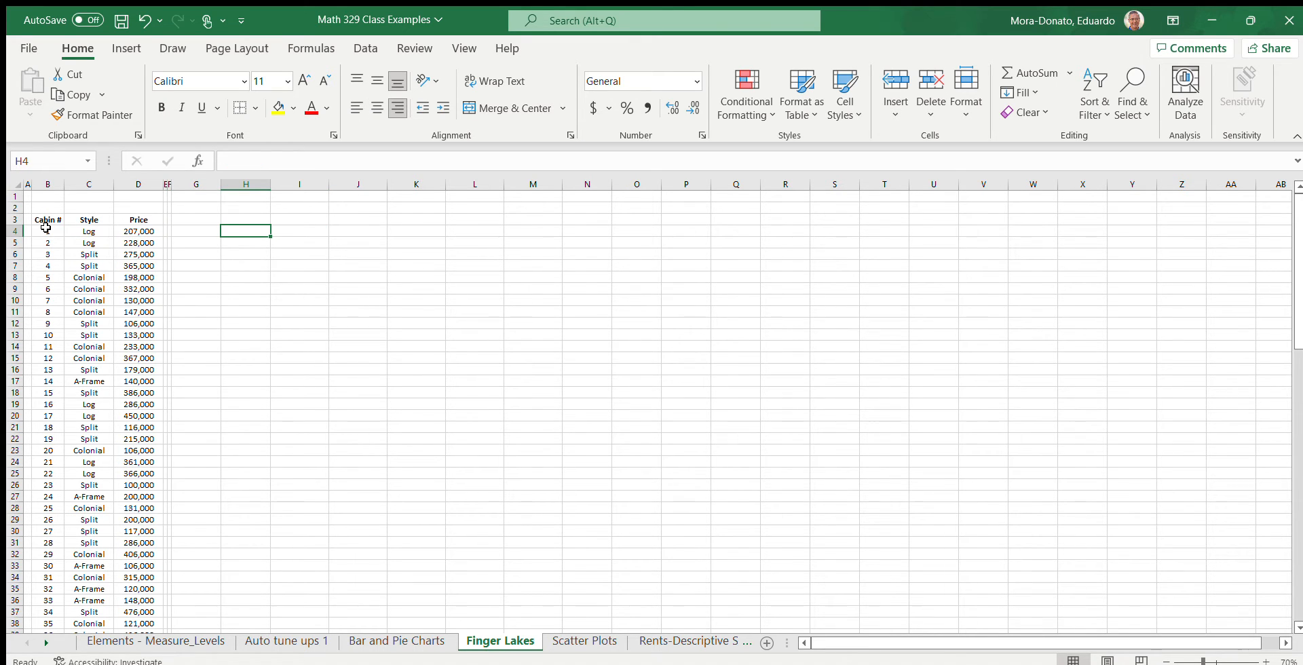
pyautogui.write('250')
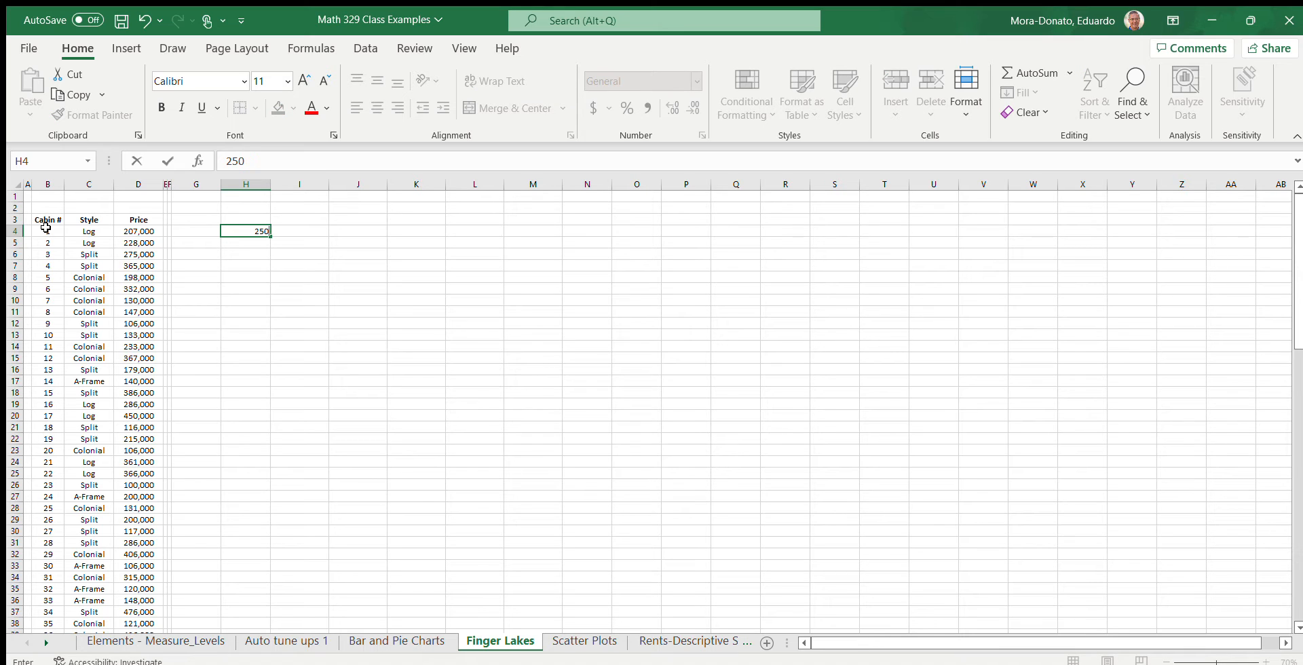
pyautogui.write('000')
pyautogui.press('Return')
pyautogui.write('250')
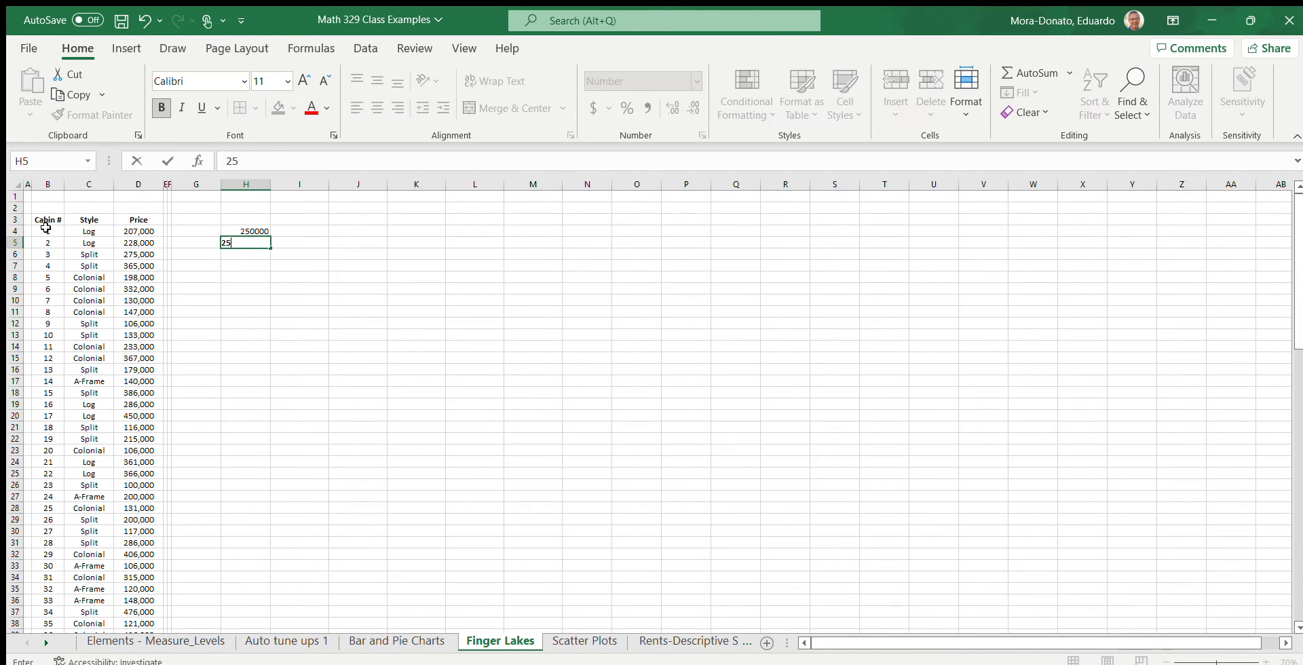
pyautogui.write(',000')
pyautogui.press('Return')
pyautogui.press('Up')
pyautogui.press('Up')
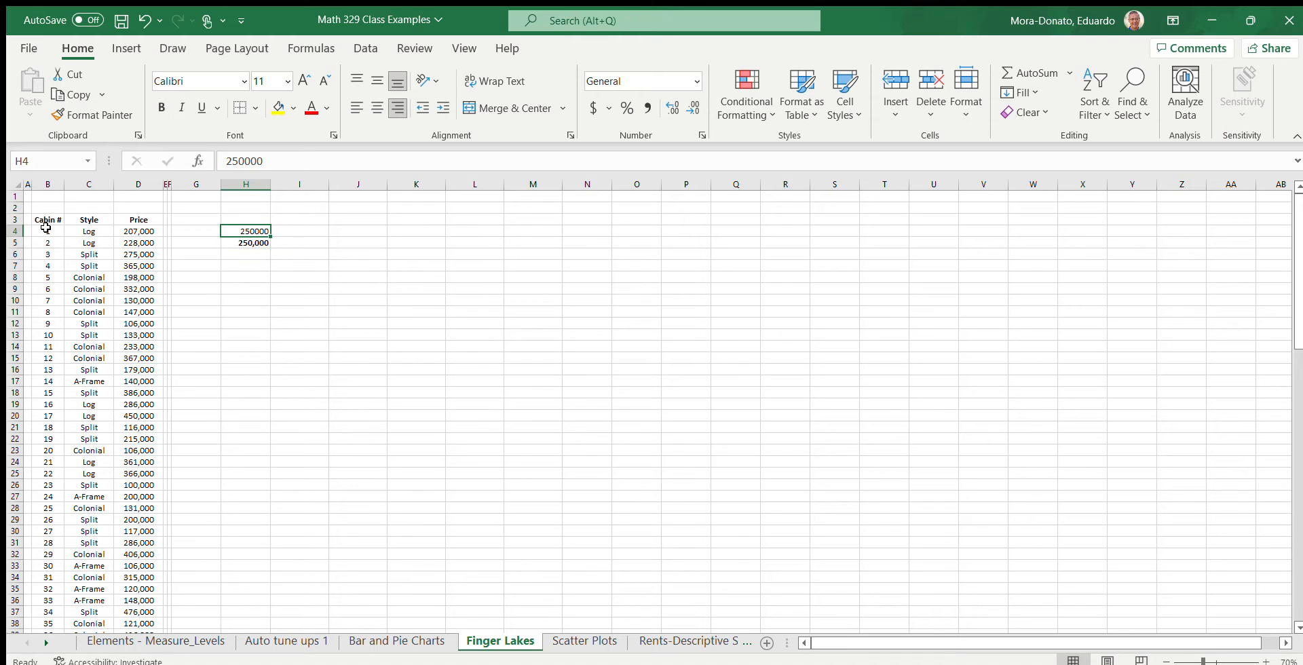
pyautogui.click(161, 107)
pyautogui.click(366, 304)
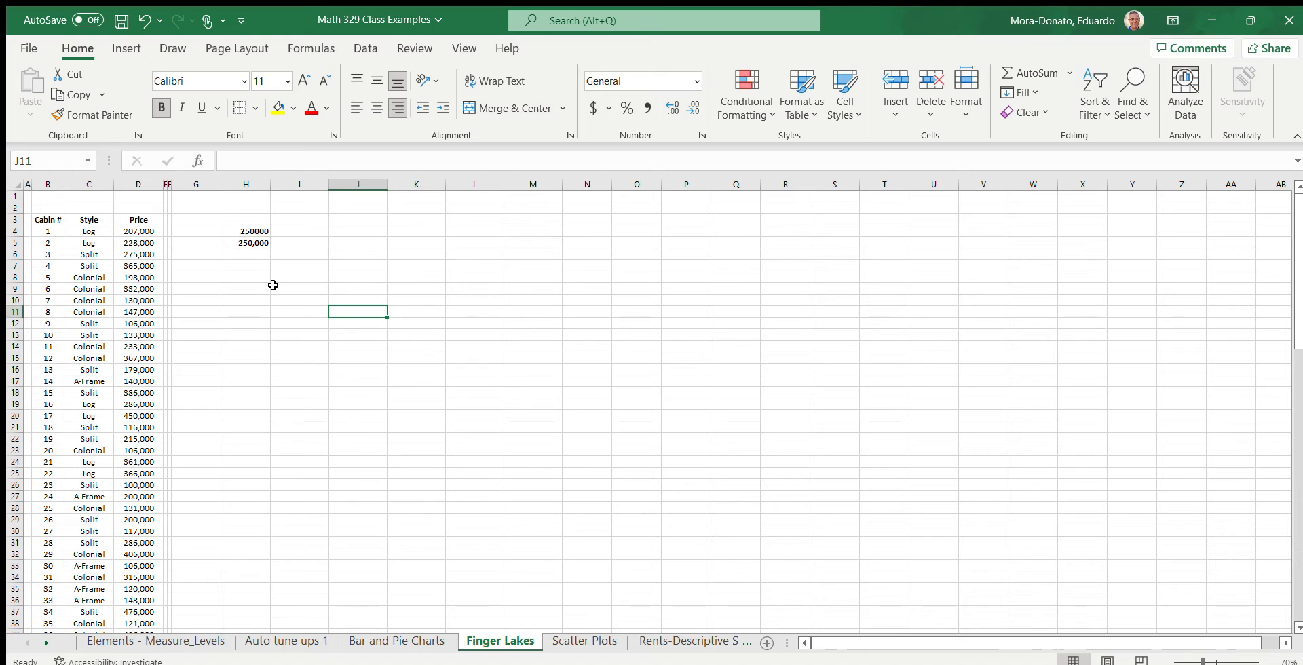
# Step: Turn the two cutoff values into price class labels, < 250000 in H4 and >= 250000 in H5
pyautogui.click(256, 231)
pyautogui.press('F2')
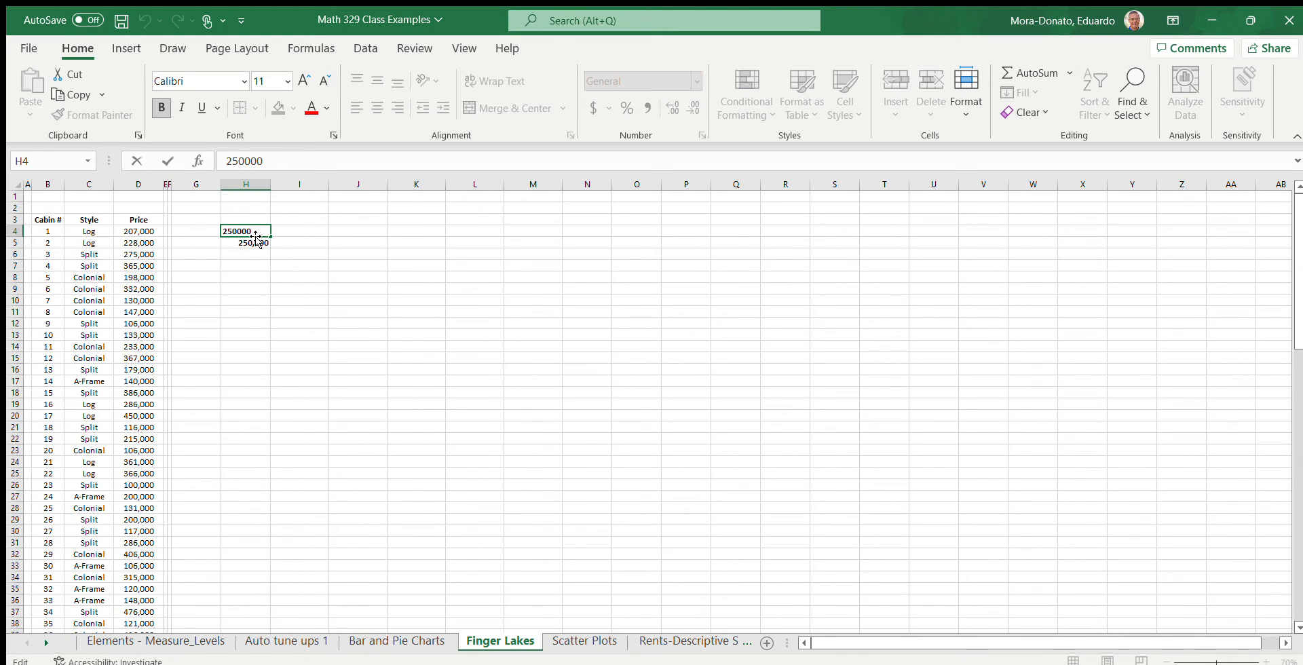
pyautogui.write('<')
pyautogui.press('Return')
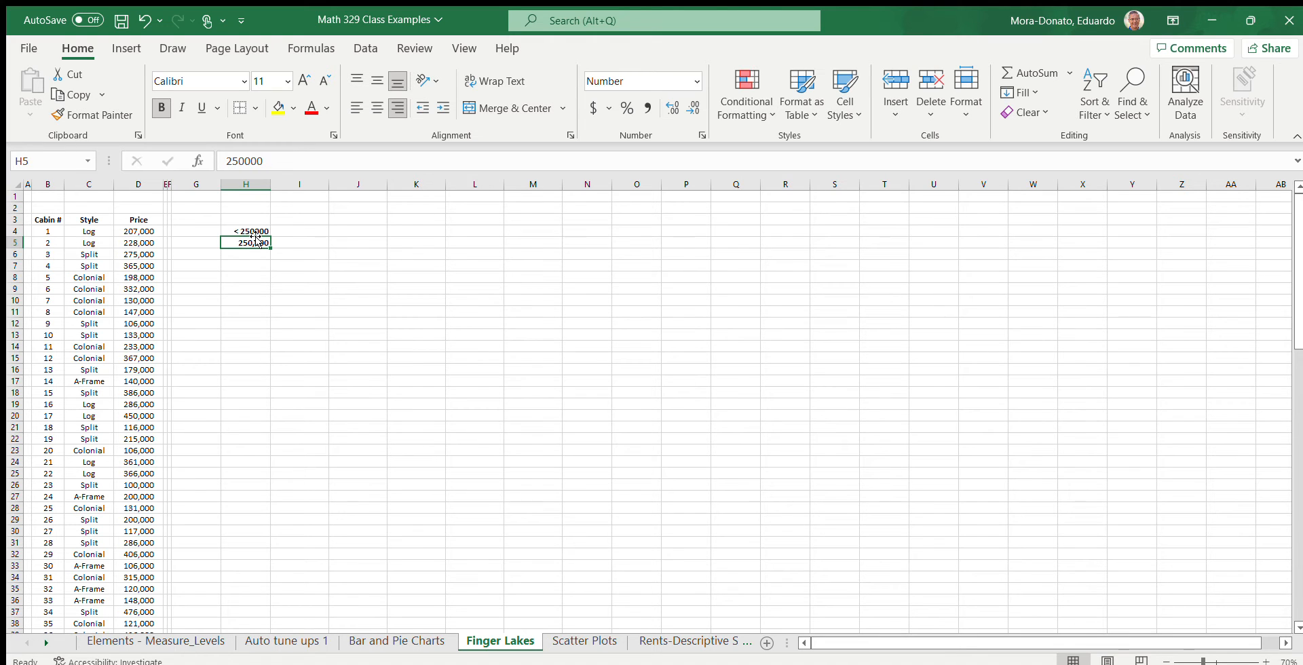
pyautogui.click(226, 160)
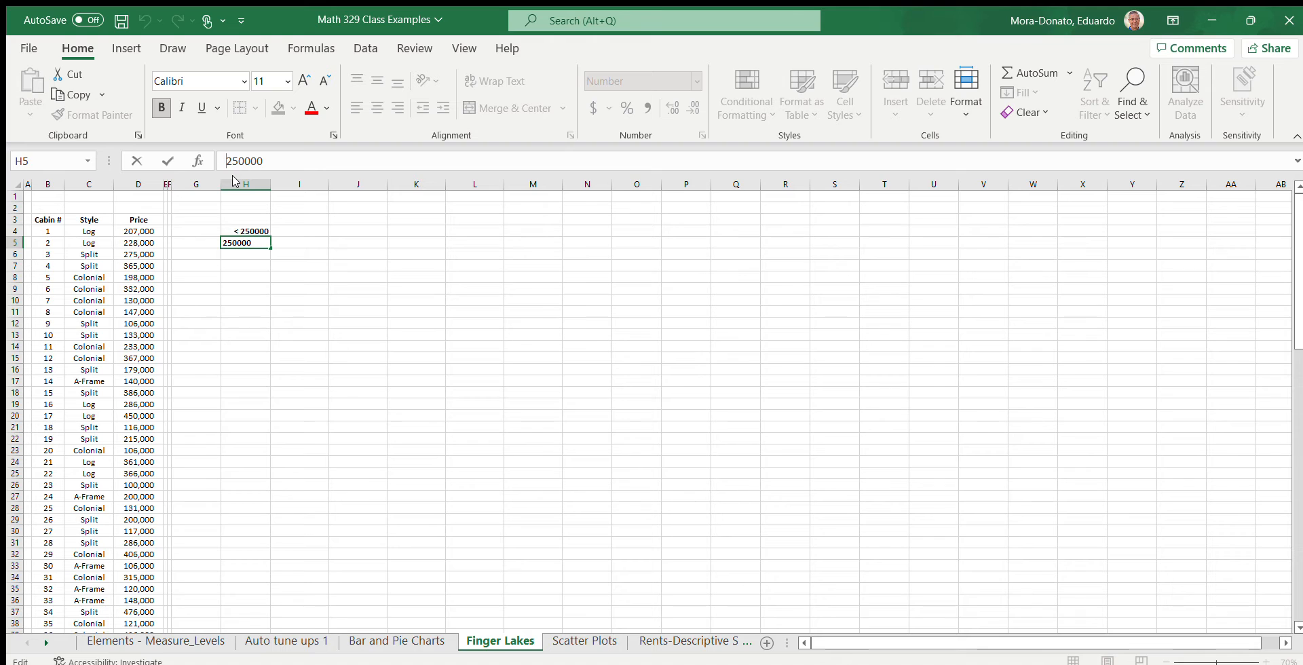
pyautogui.write('>=')
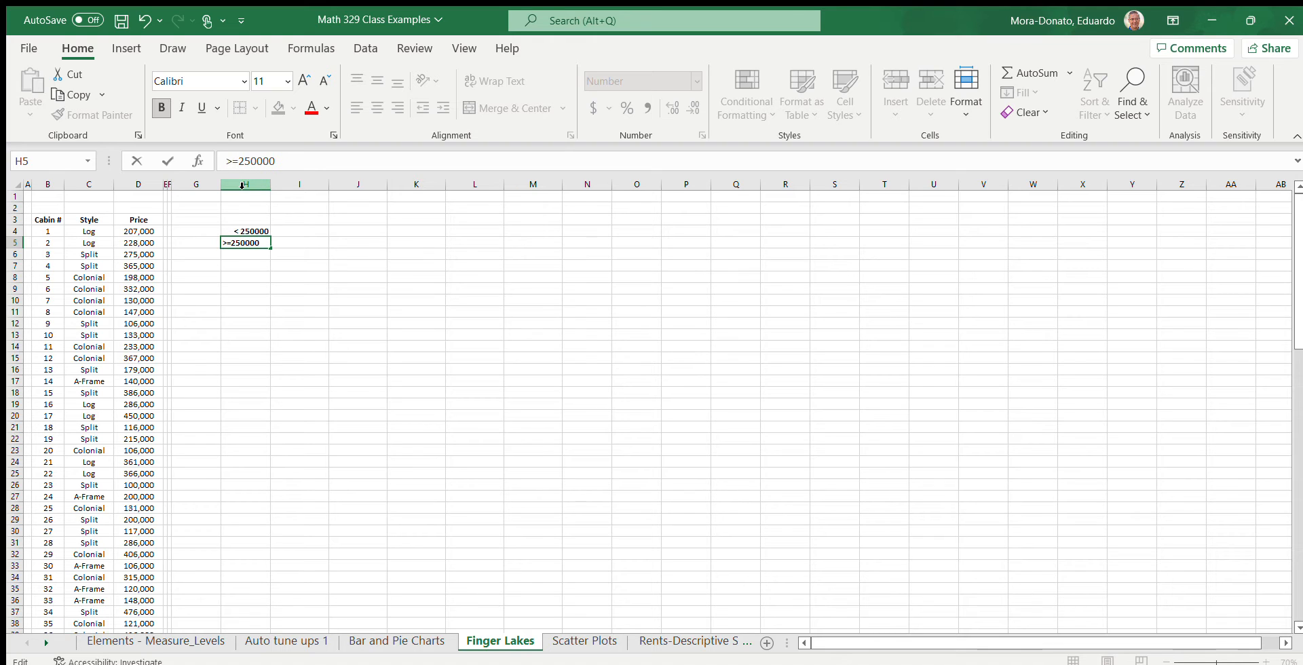
pyautogui.press('Return')
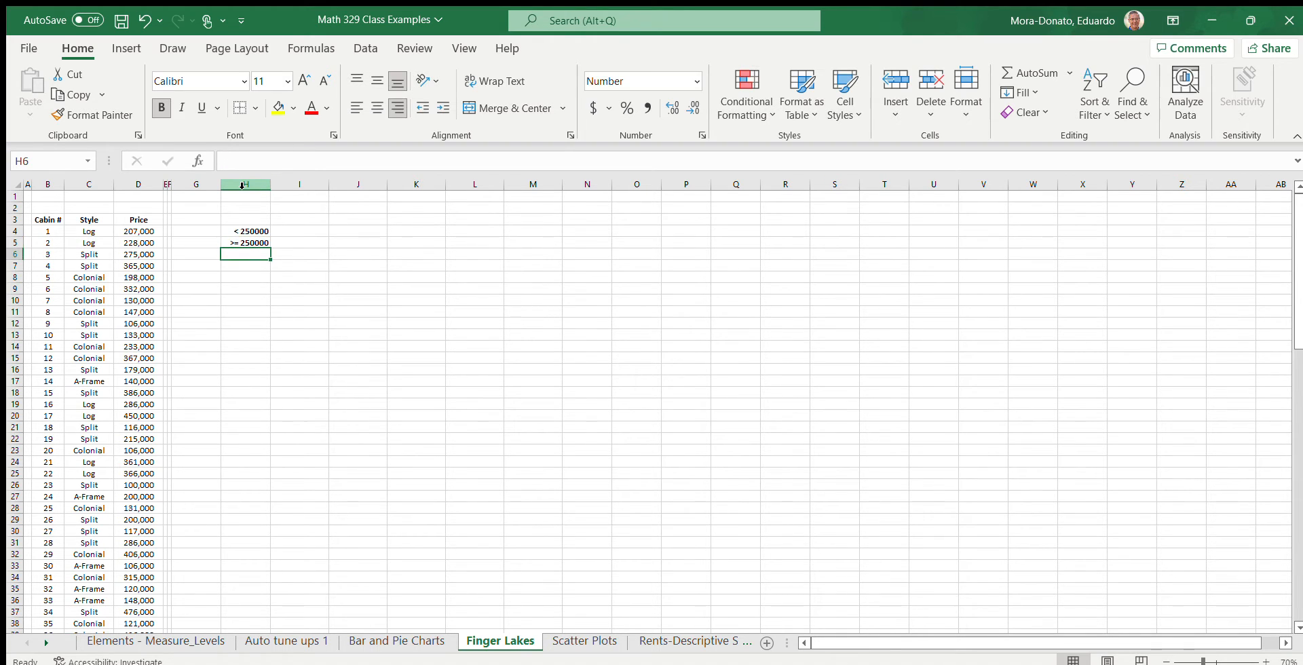
pyautogui.moveTo(255, 232); pyautogui.dragTo(258, 241)
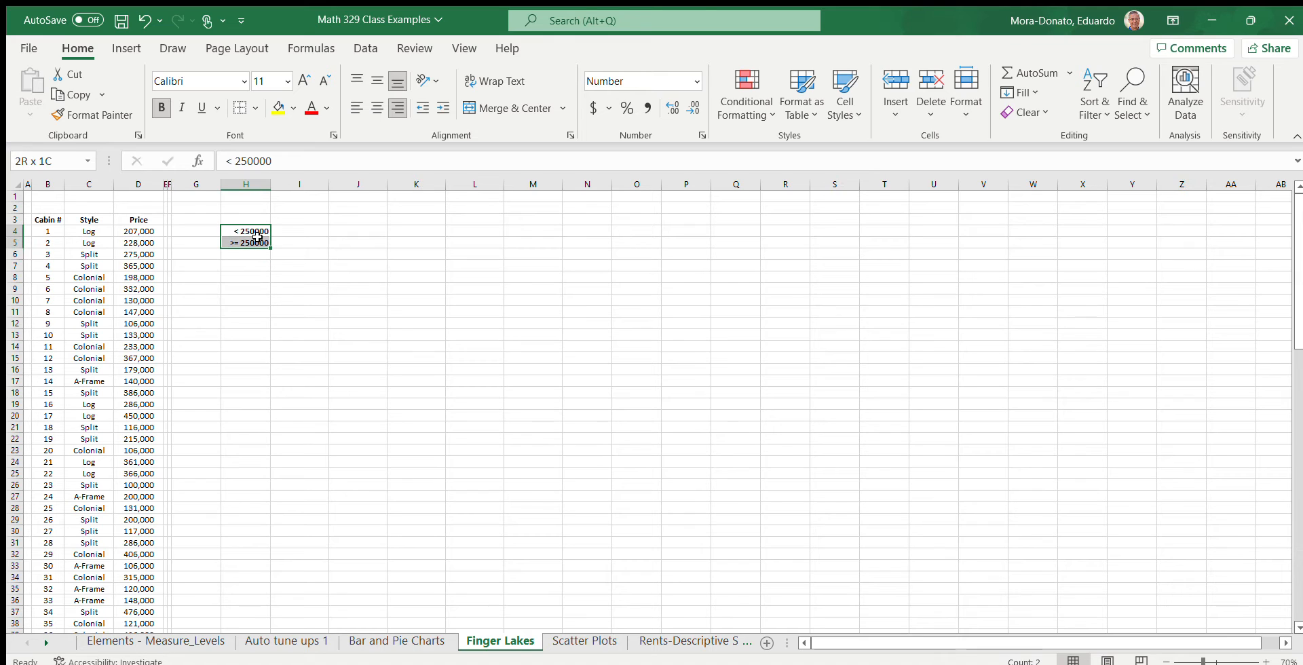
pyautogui.press('Up')
pyautogui.press('Left')
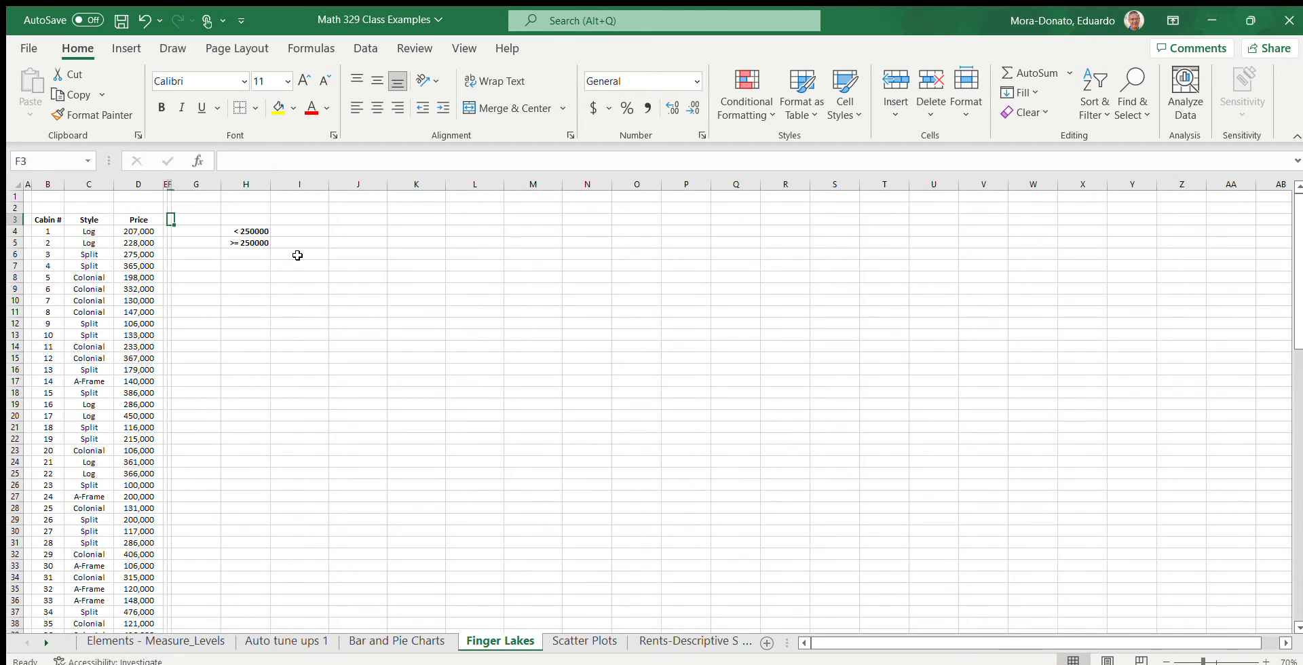
pyautogui.press('Down')
pyautogui.press('Left')
pyautogui.press('Down')
pyautogui.press('Up')
pyautogui.press('Right')
pyautogui.press('Right')
pyautogui.press('Right')
pyautogui.press('Right')
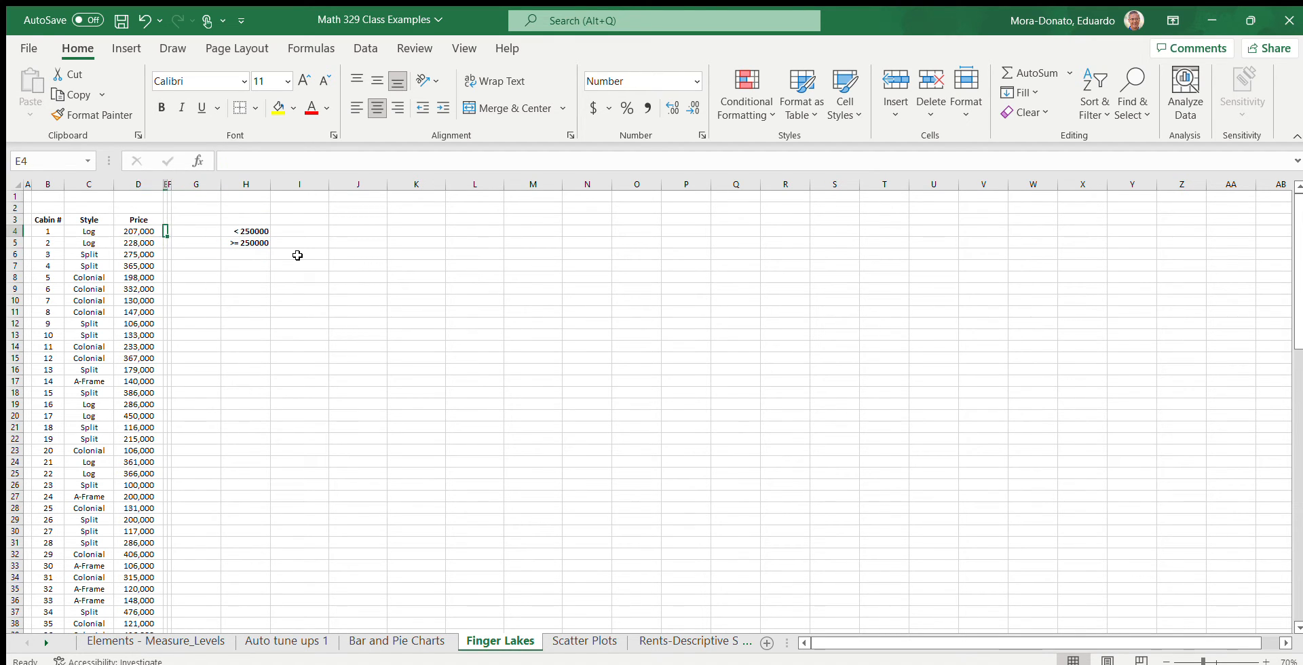
pyautogui.press('Down')
pyautogui.press('Up')
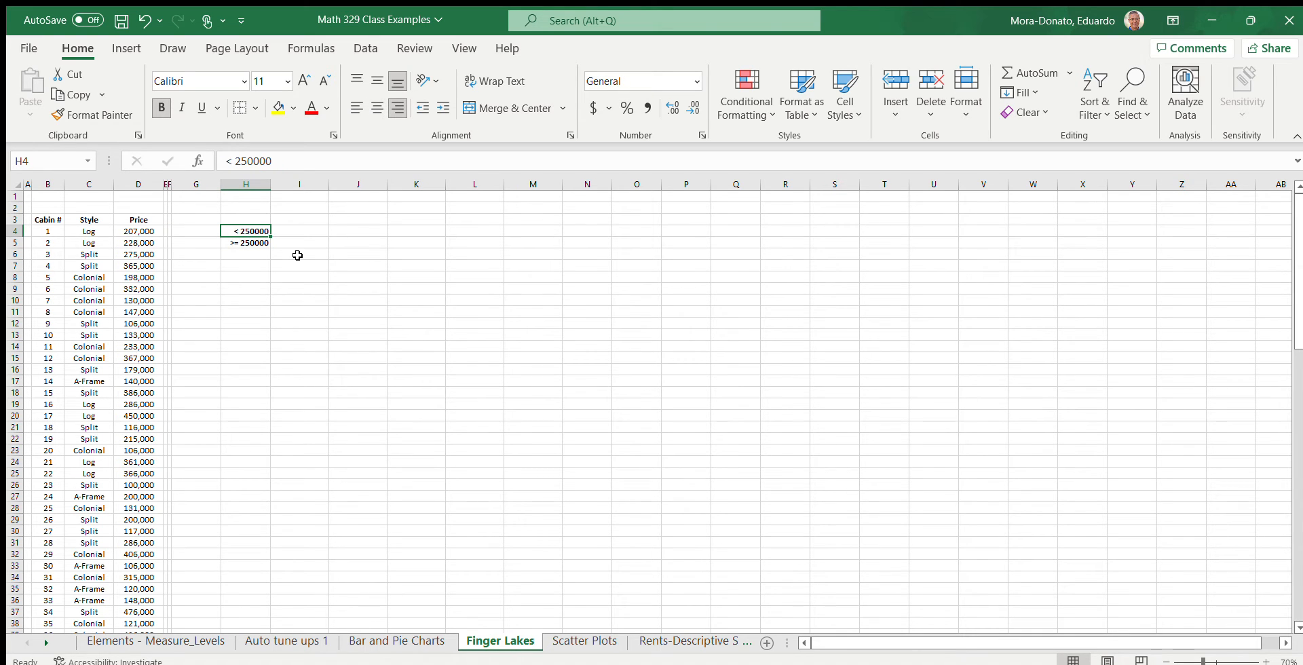
pyautogui.press('Down')
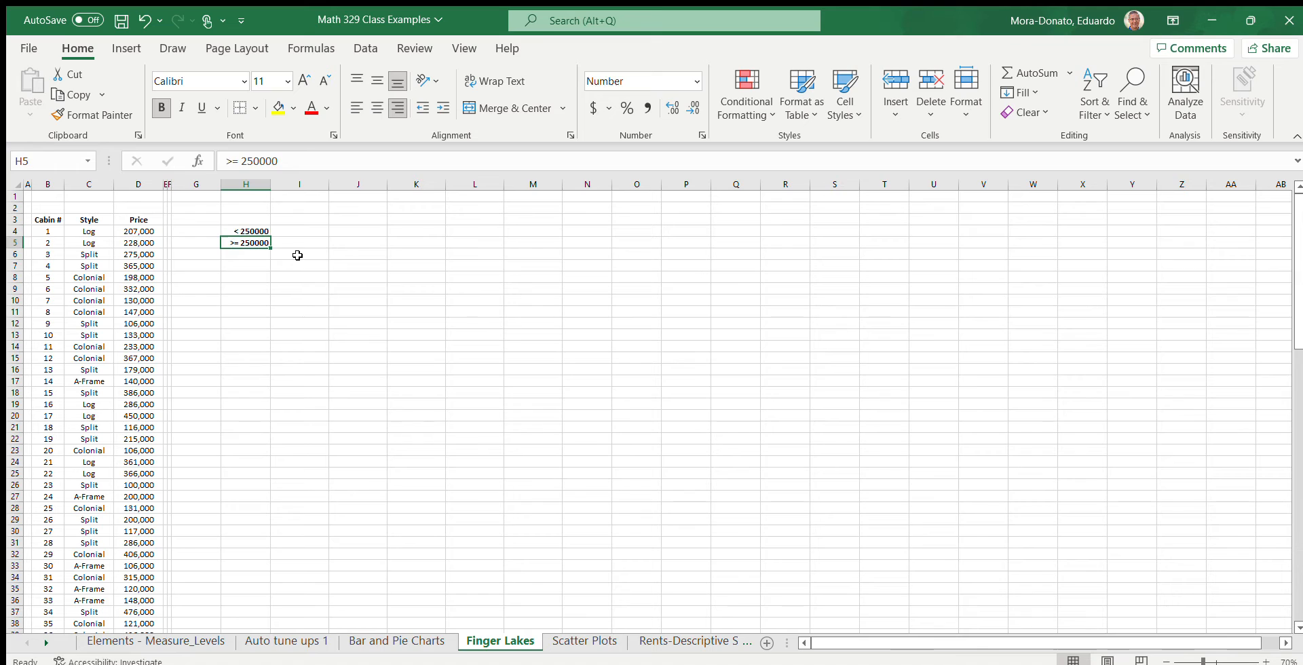
pyautogui.press('Up')
pyautogui.press('Left')
pyautogui.press('Left')
pyautogui.press('Left')
pyautogui.press('Left')
pyautogui.press('Left')
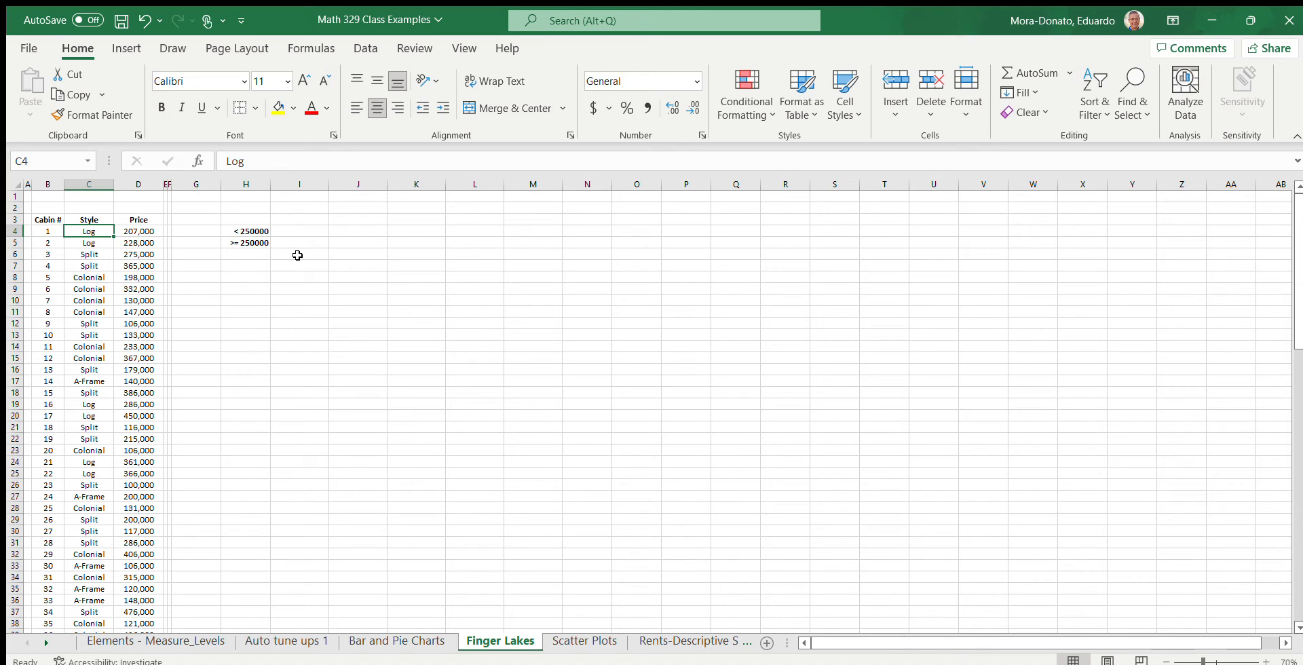
# Step: Copy all the Style entries from C4 down to the last record into column T, starting at T4
pyautogui.press('Up')
pyautogui.press('Down')
pyautogui.press('Down')
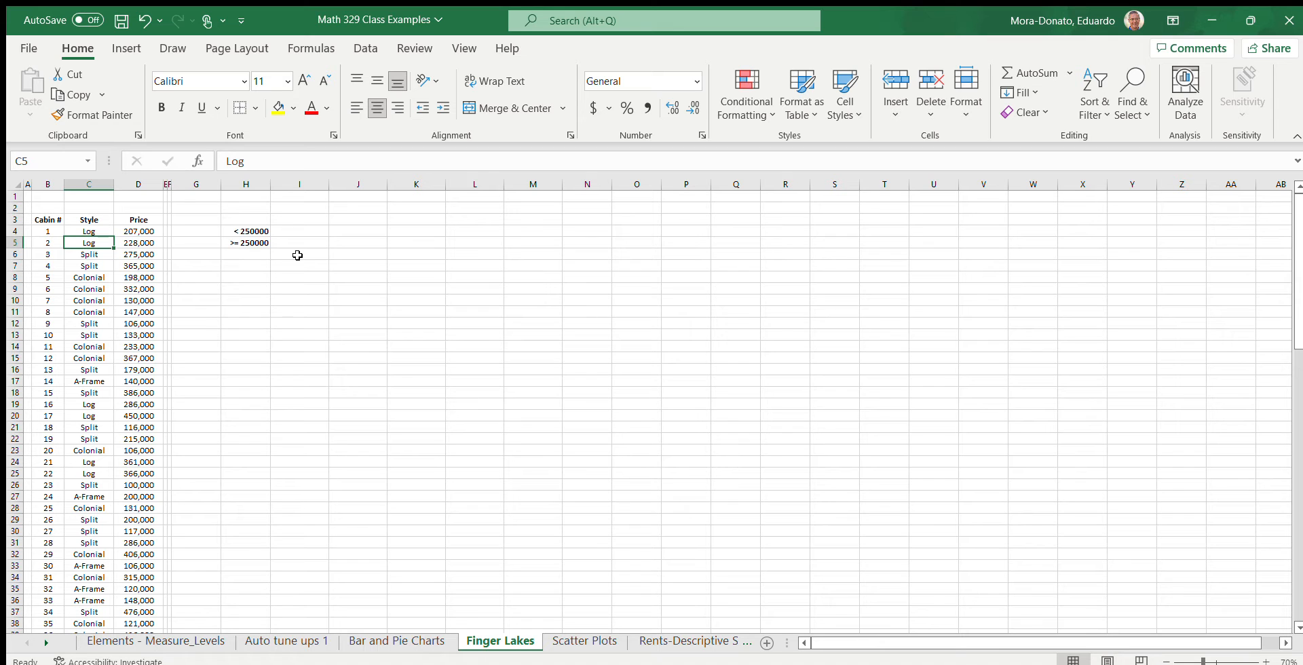
pyautogui.hotkey('ctrl', 'Down')
pyautogui.hotkey('ctrl', 'Up')
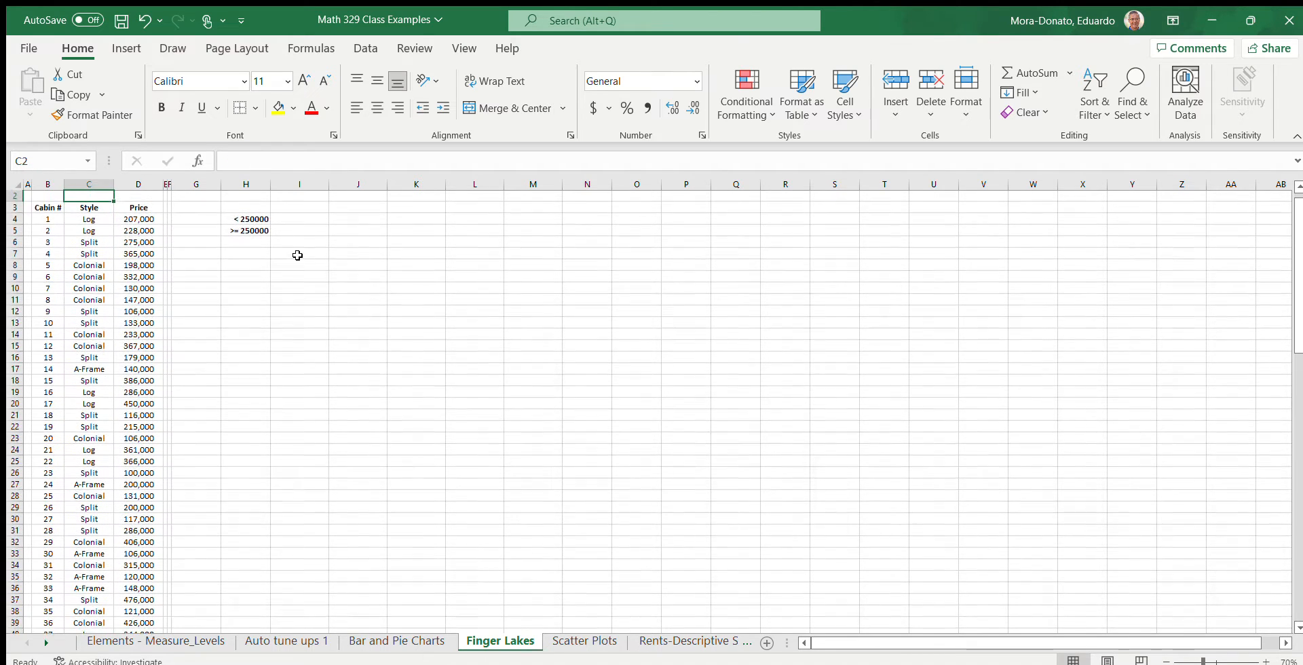
pyautogui.hotkey('ctrl', 'Up')
pyautogui.press('Down')
pyautogui.press('Down')
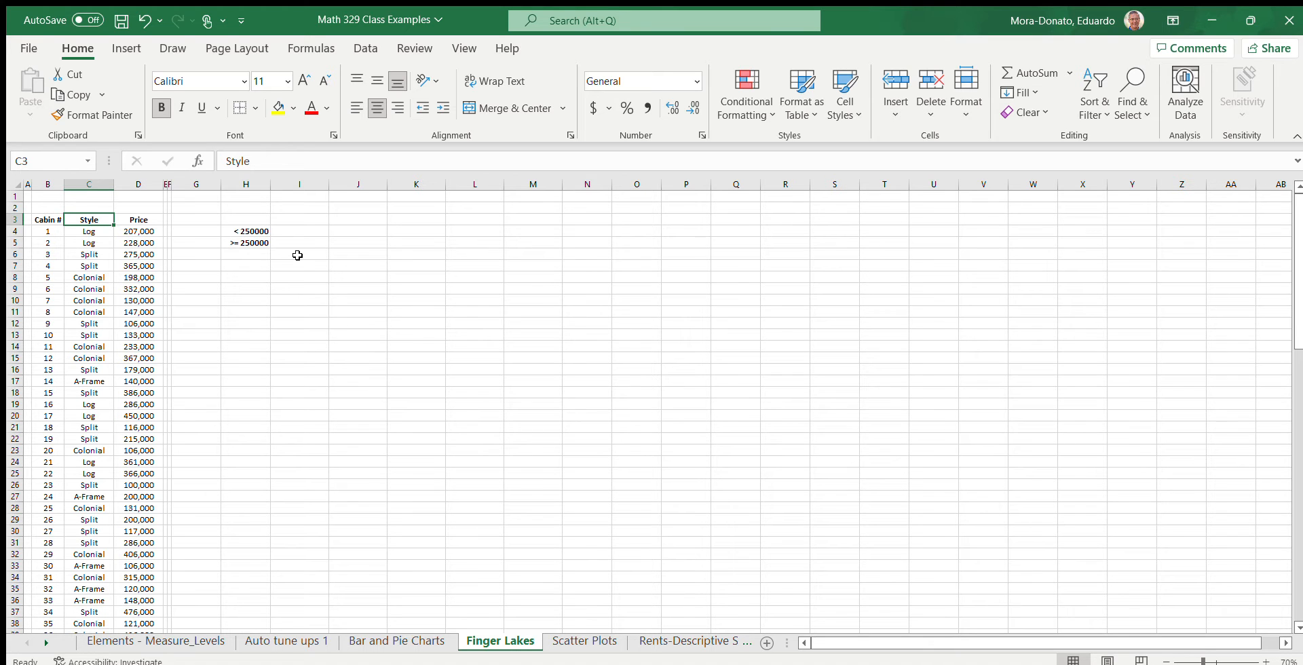
pyautogui.press('Down')
pyautogui.hotkey('ctrl', 'shift', 'Down')
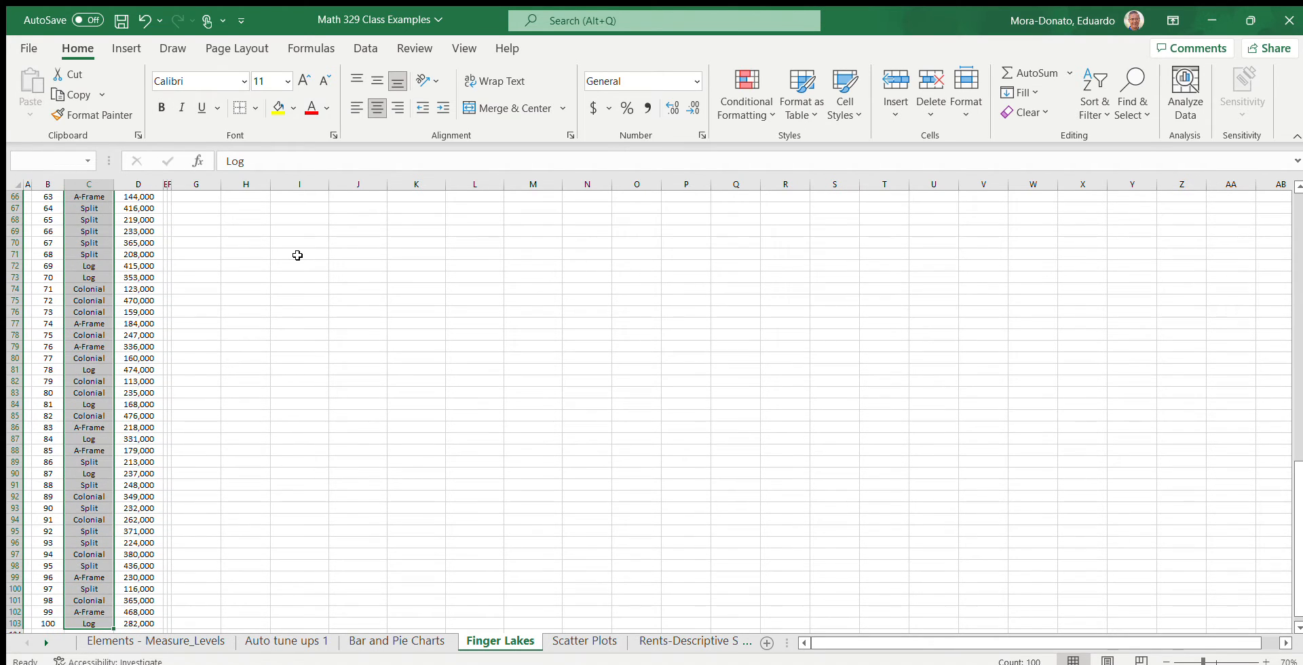
pyautogui.hotkey('ctrl', 'c')
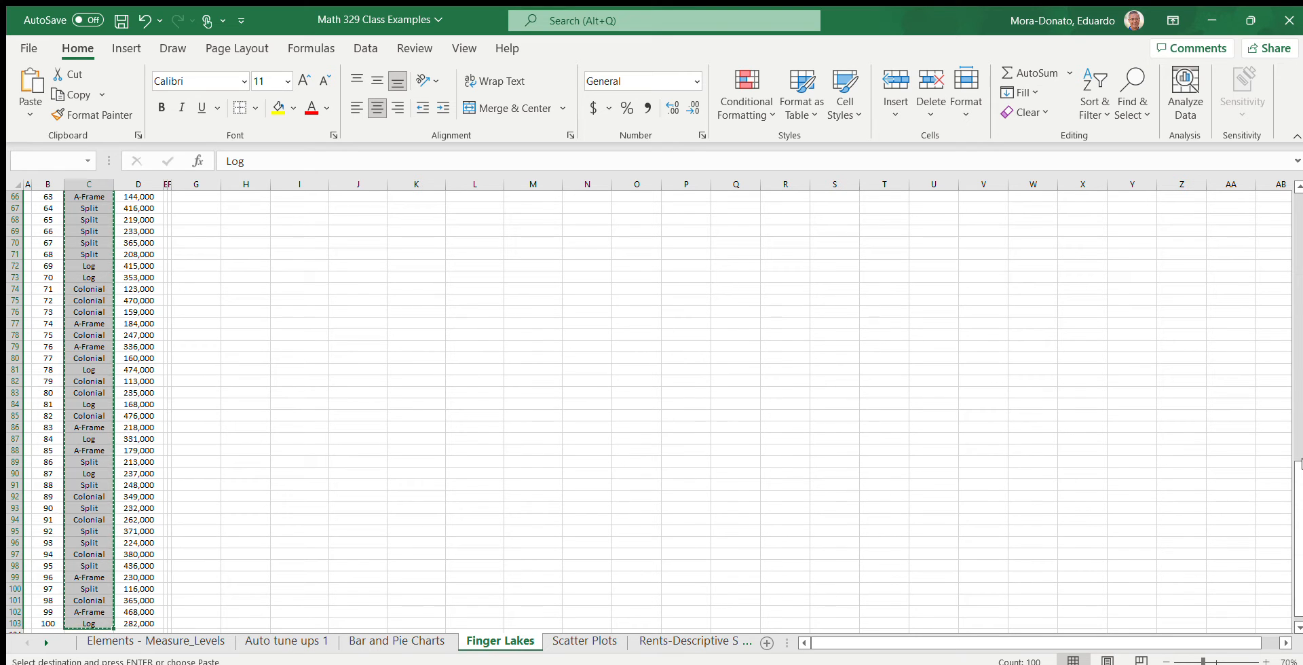
pyautogui.moveTo(1298, 468); pyautogui.dragTo(1291, 150)
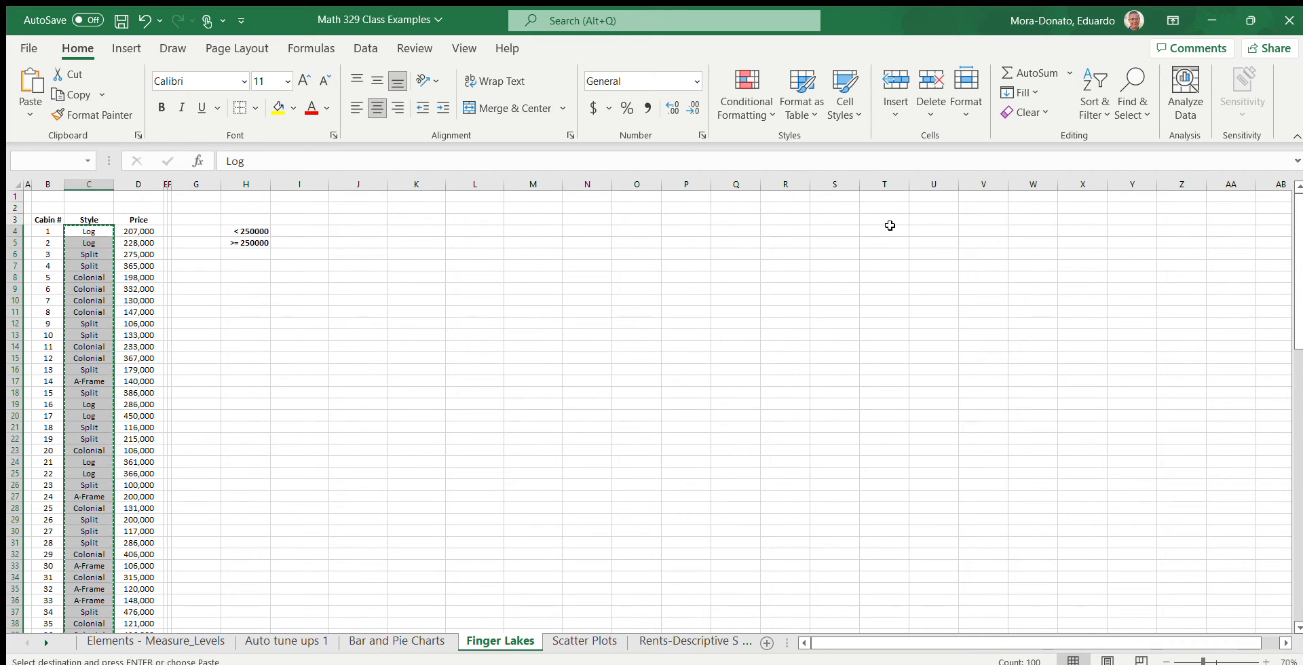
pyautogui.click(868, 230)
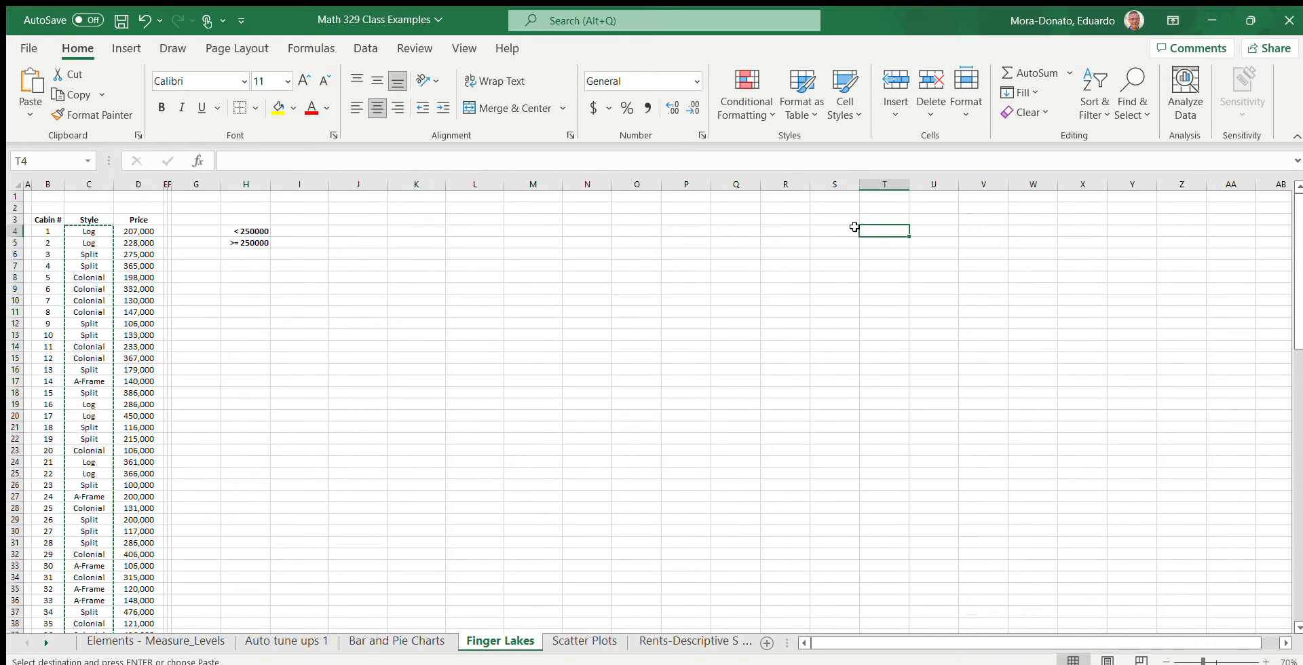
pyautogui.hotkey('ctrl', 'v')
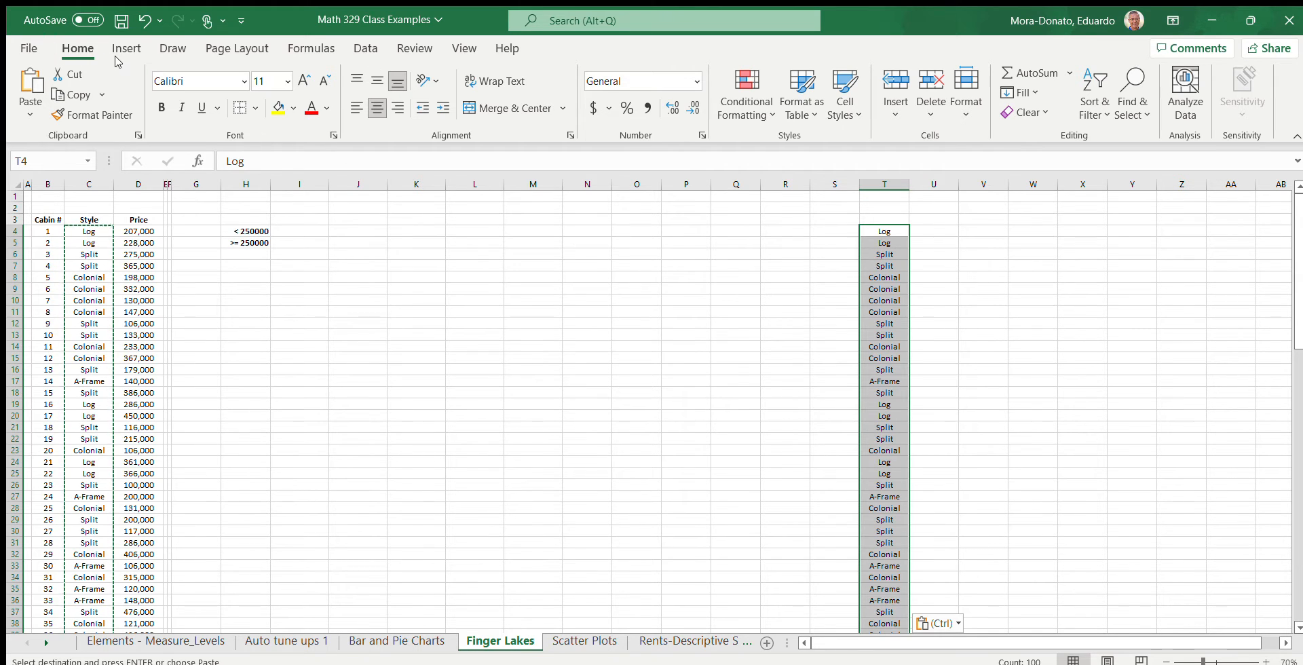
# Step: Remove the duplicates from the copied style list in column T
pyautogui.click(359, 45)
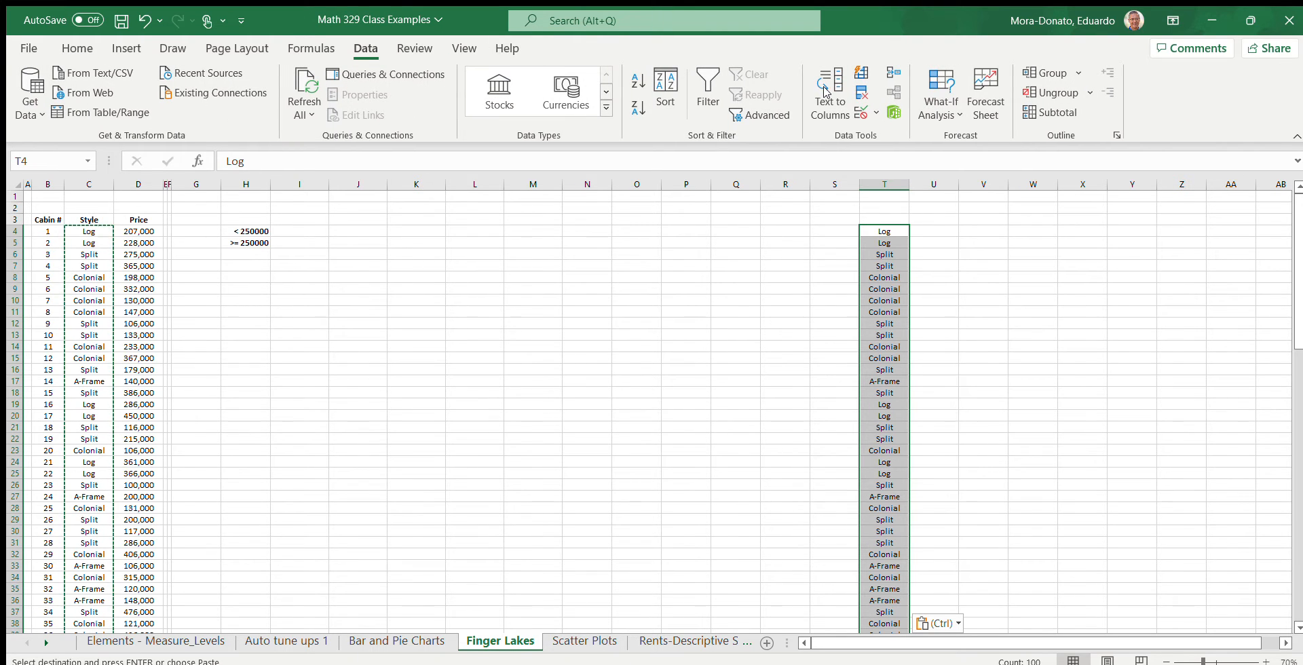
pyautogui.press('Escape')
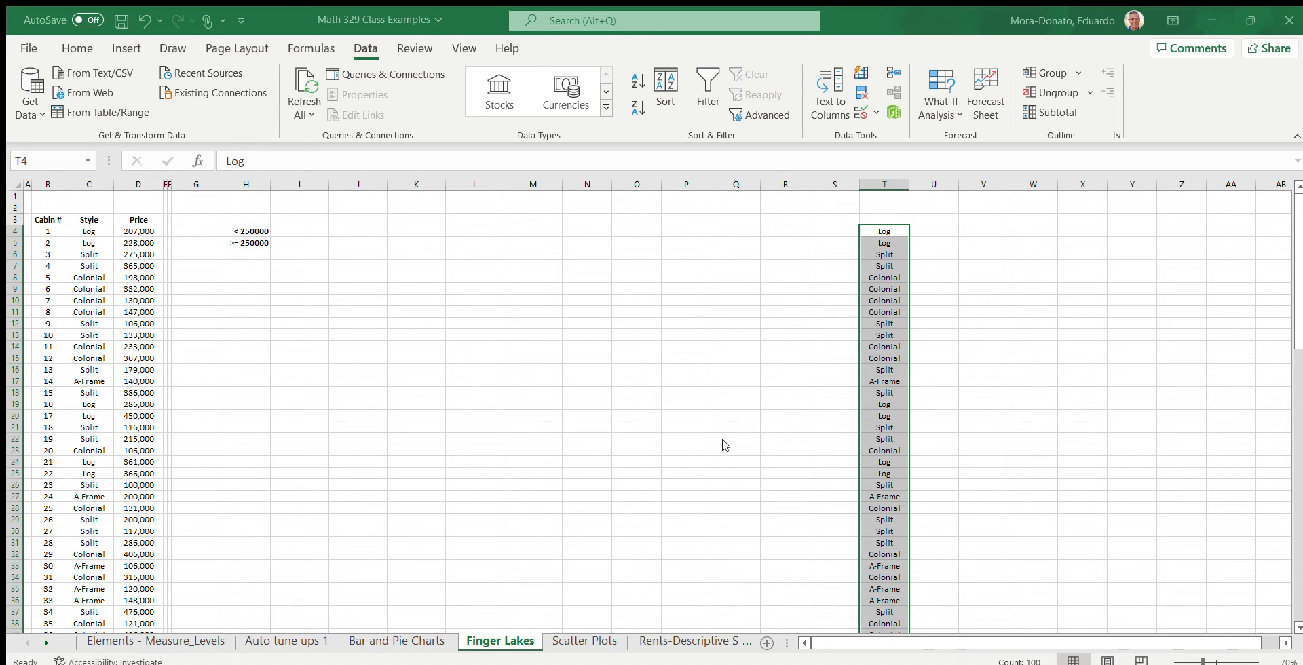
pyautogui.click(693, 413)
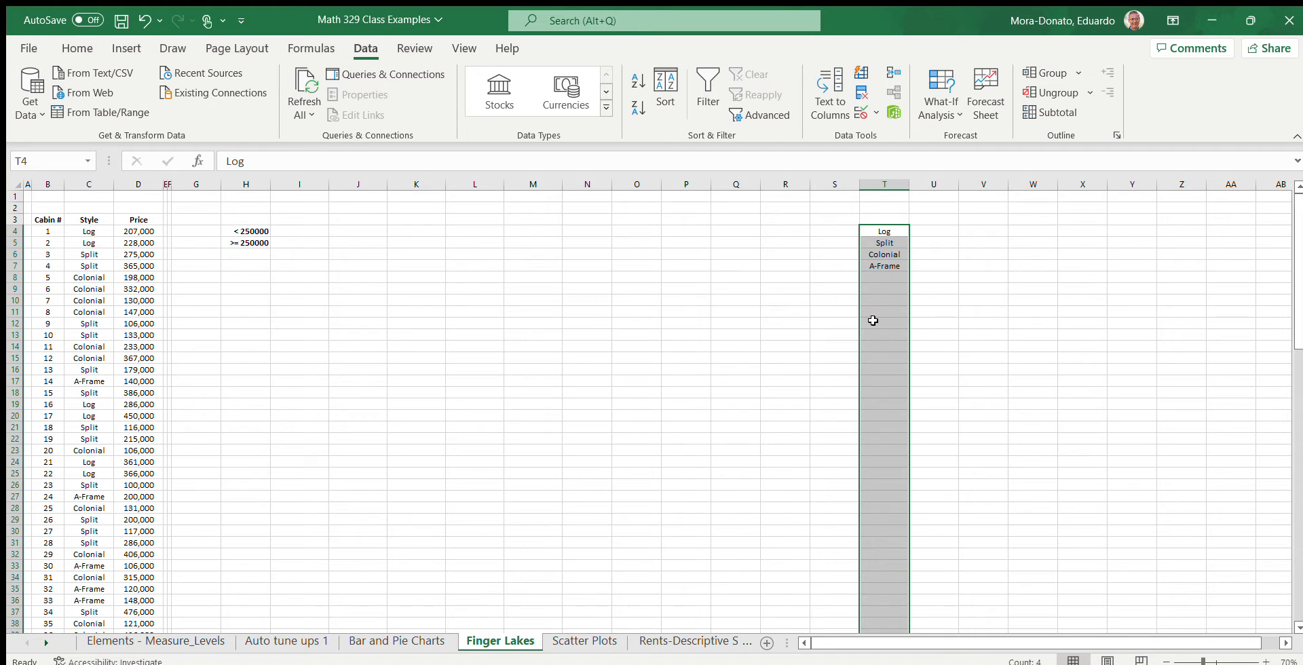
# Step: Look over the unique style names in T4:T7
pyautogui.click(874, 324)
pyautogui.press('Up')
pyautogui.press('Up')
pyautogui.press('Up')
pyautogui.press('Up')
pyautogui.press('Up')
pyautogui.press('Up')
pyautogui.press('Up')
pyautogui.press('Up')
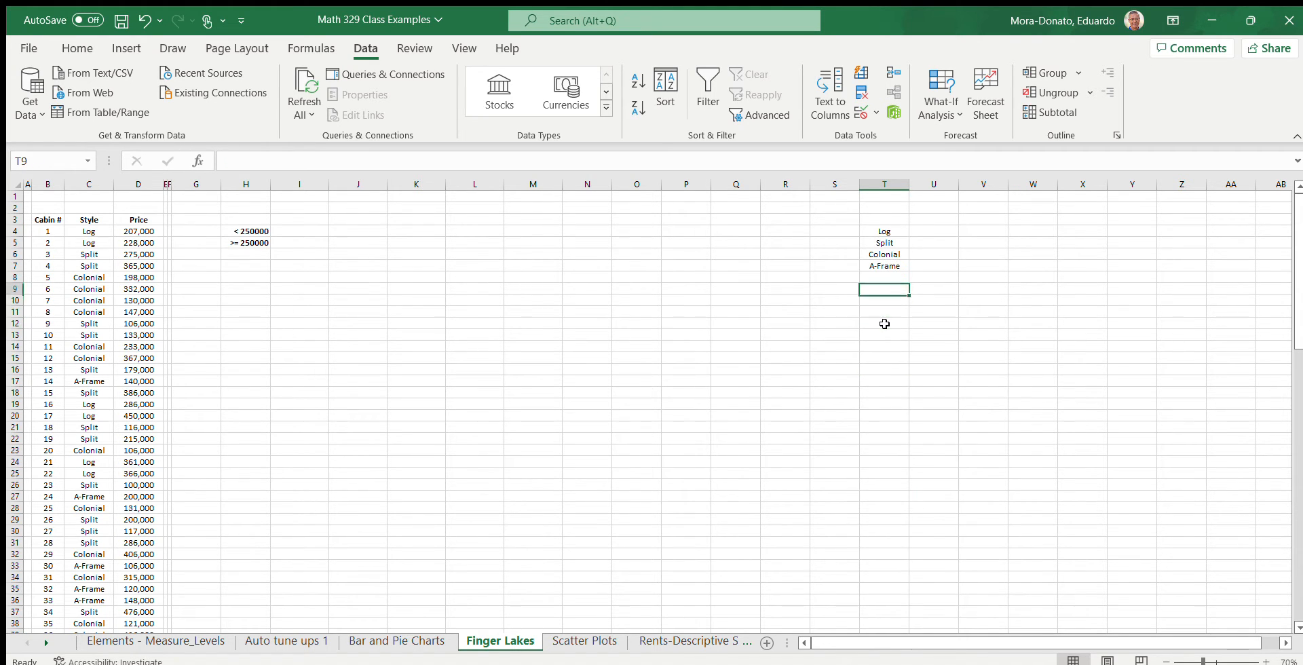
pyautogui.hotkey('shift', 'Down')
pyautogui.hotkey('shift', 'Down')
pyautogui.hotkey('shift', 'Down')
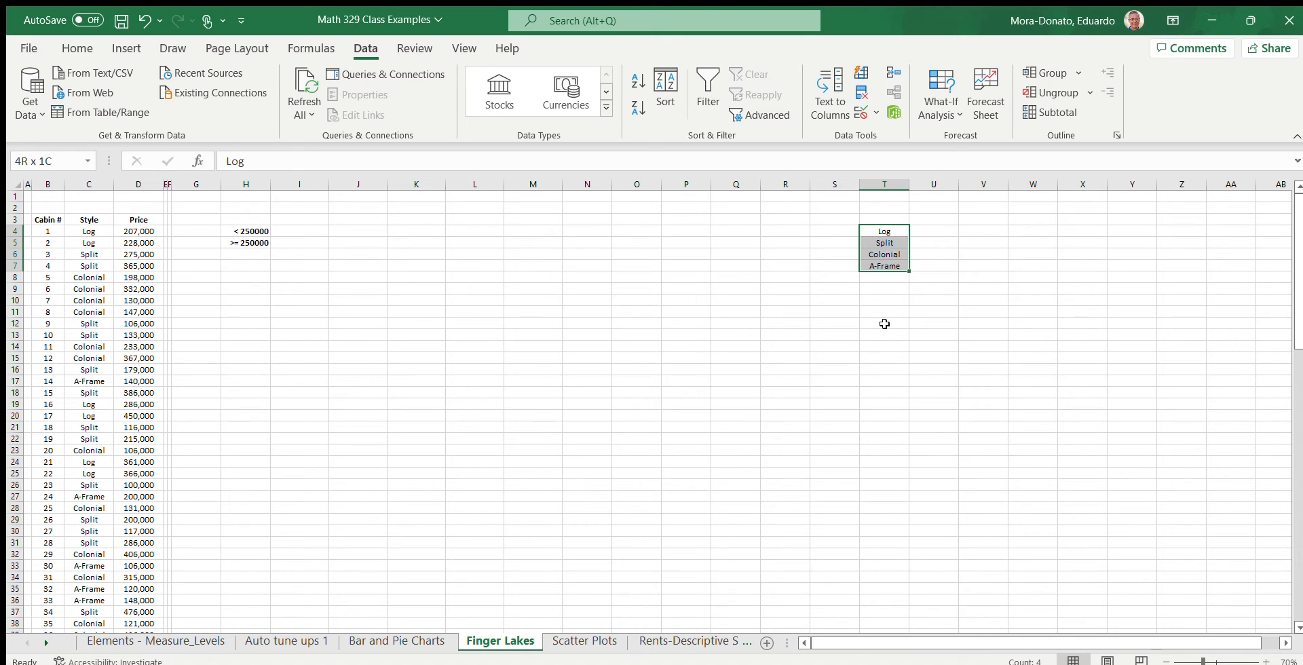
pyautogui.hotkey('shift', 'Up')
pyautogui.hotkey('shift', 'Up')
pyautogui.hotkey('shift', 'Up')
pyautogui.hotkey('shift', 'Down')
pyautogui.hotkey('shift', 'Down')
pyautogui.hotkey('shift', 'Down')
pyautogui.press('Left')
pyautogui.press('Left')
pyautogui.press('Right')
pyautogui.press('Right')
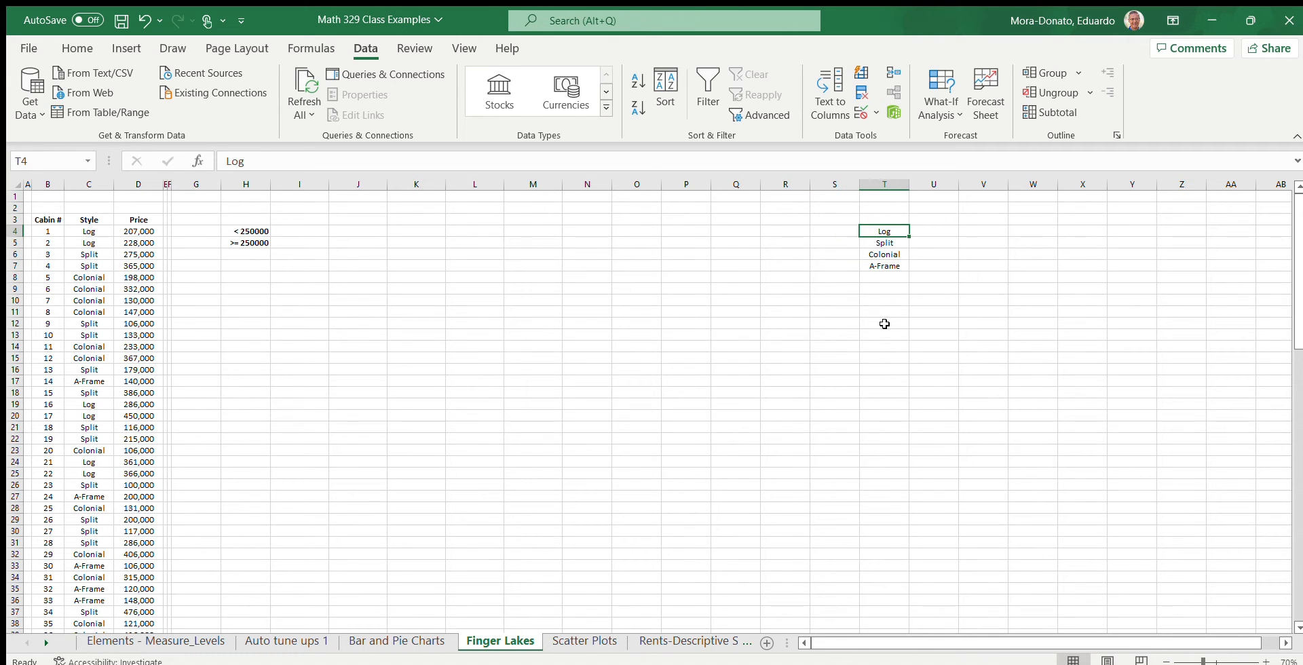
pyautogui.press('Down')
pyautogui.press('Down')
pyautogui.press('Down')
pyautogui.press('Up')
pyautogui.press('Up')
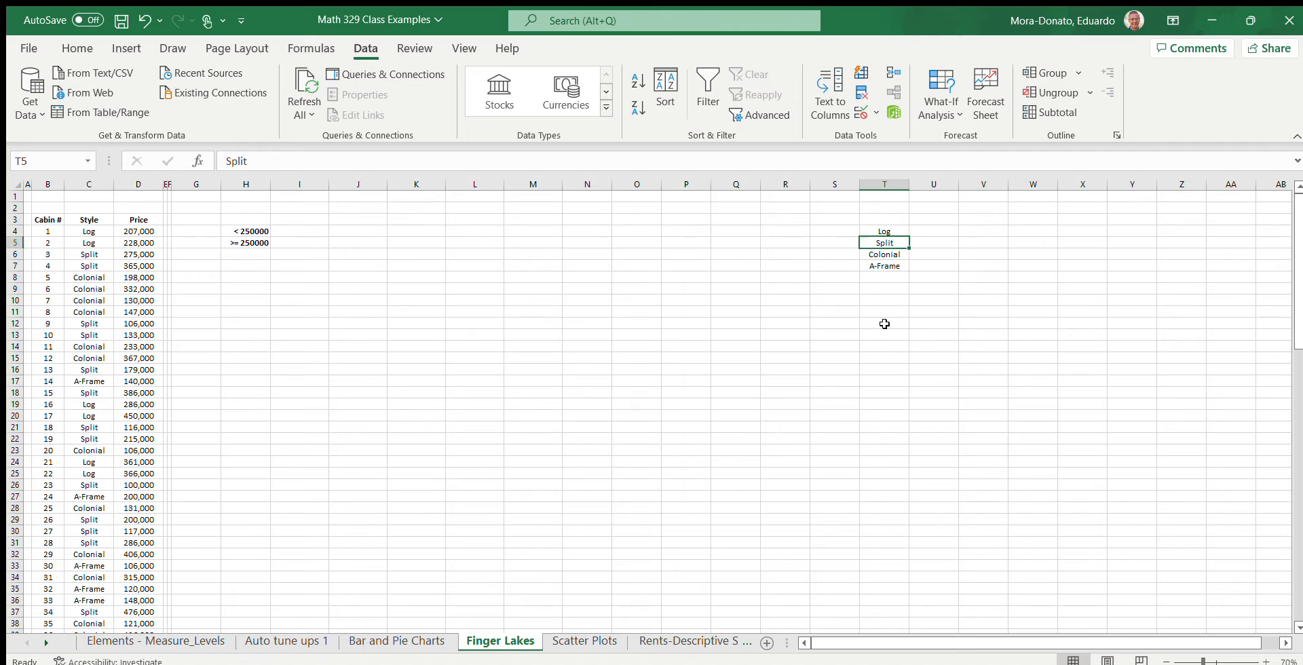
# Step: Check the empty cells I3:L3 as the space for style headings above the price class rows
pyautogui.press('Up')
pyautogui.press('Up')
pyautogui.press('Left')
pyautogui.press('Left')
pyautogui.press('Left')
pyautogui.press('Left')
pyautogui.press('Left')
pyautogui.press('Left')
pyautogui.press('Left')
pyautogui.press('Left')
pyautogui.press('Left')
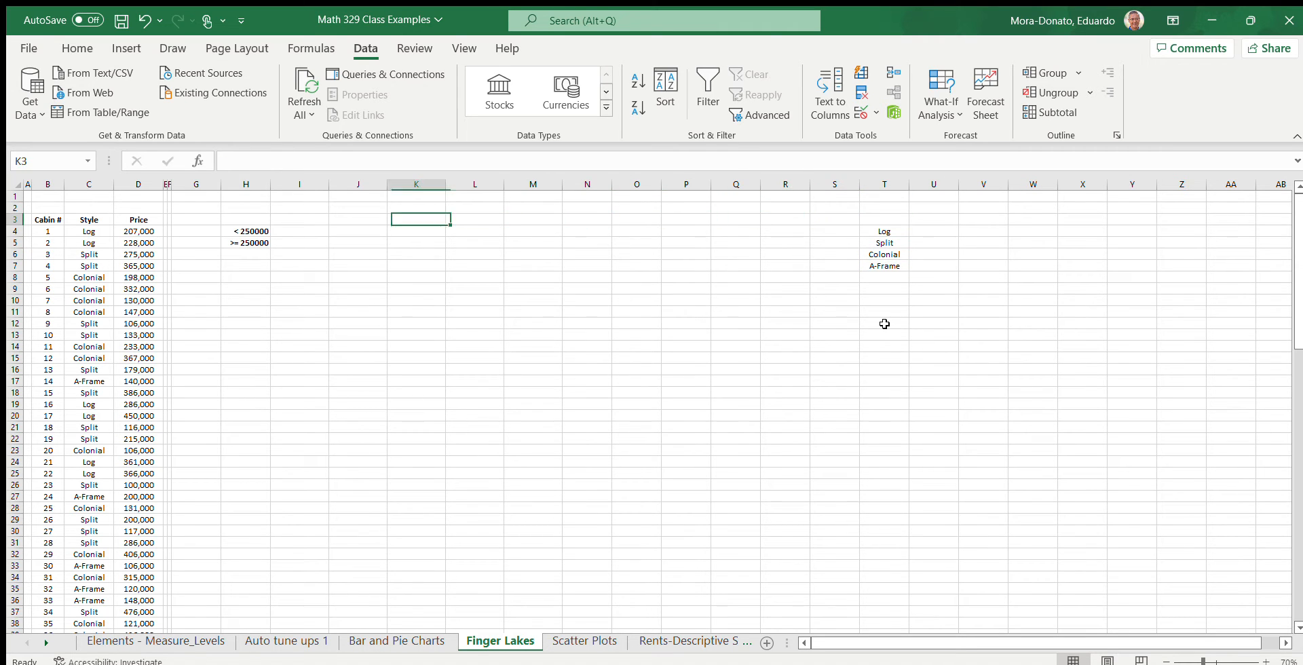
pyautogui.press('Left')
pyautogui.press('Left')
pyautogui.hotkey('shift', 'Right')
pyautogui.hotkey('shift', 'Right')
pyautogui.hotkey('shift', 'Right')
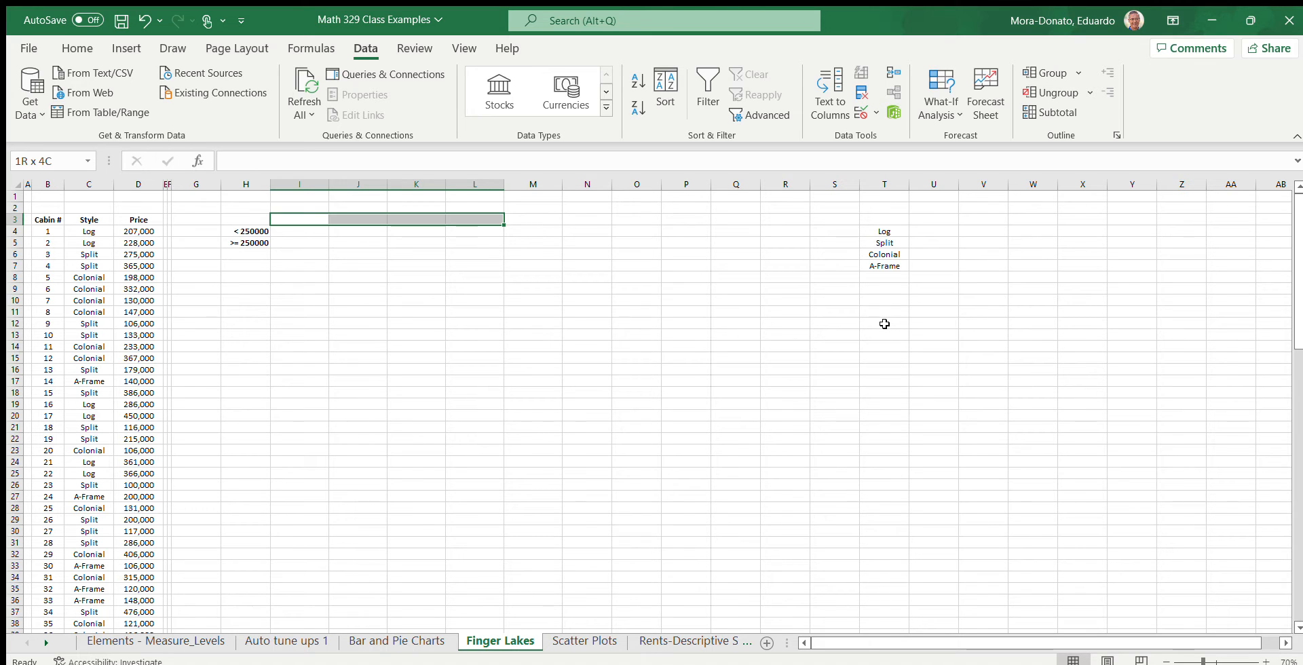
# Step: Copy the style names in T4:T7, paste them transposed into I3:L3, and make these headings bold
pyautogui.press('Right')
pyautogui.press('Right')
pyautogui.press('Right')
pyautogui.press('Right')
pyautogui.press('Right')
pyautogui.press('Right')
pyautogui.press('Right')
pyautogui.press('Right')
pyautogui.press('Right')
pyautogui.press('Right')
pyautogui.press('Right')
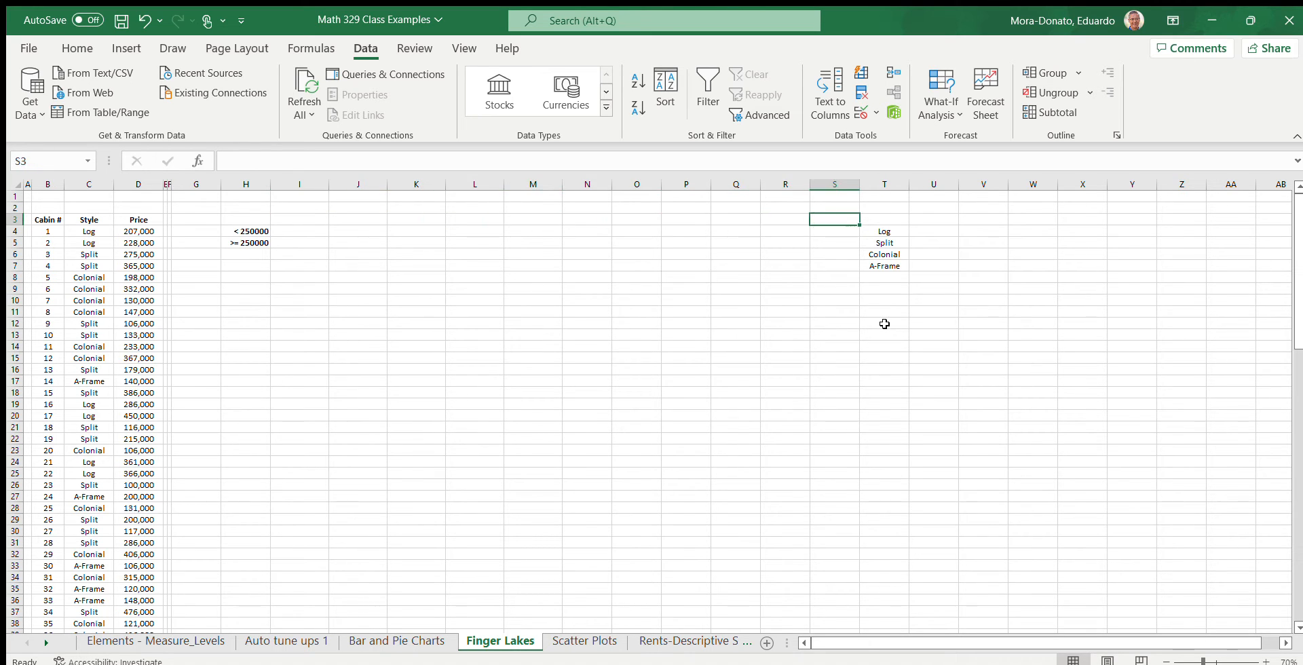
pyautogui.press('Down')
pyautogui.hotkey('shift', 'Down')
pyautogui.hotkey('shift', 'Down')
pyautogui.hotkey('shift', 'Down')
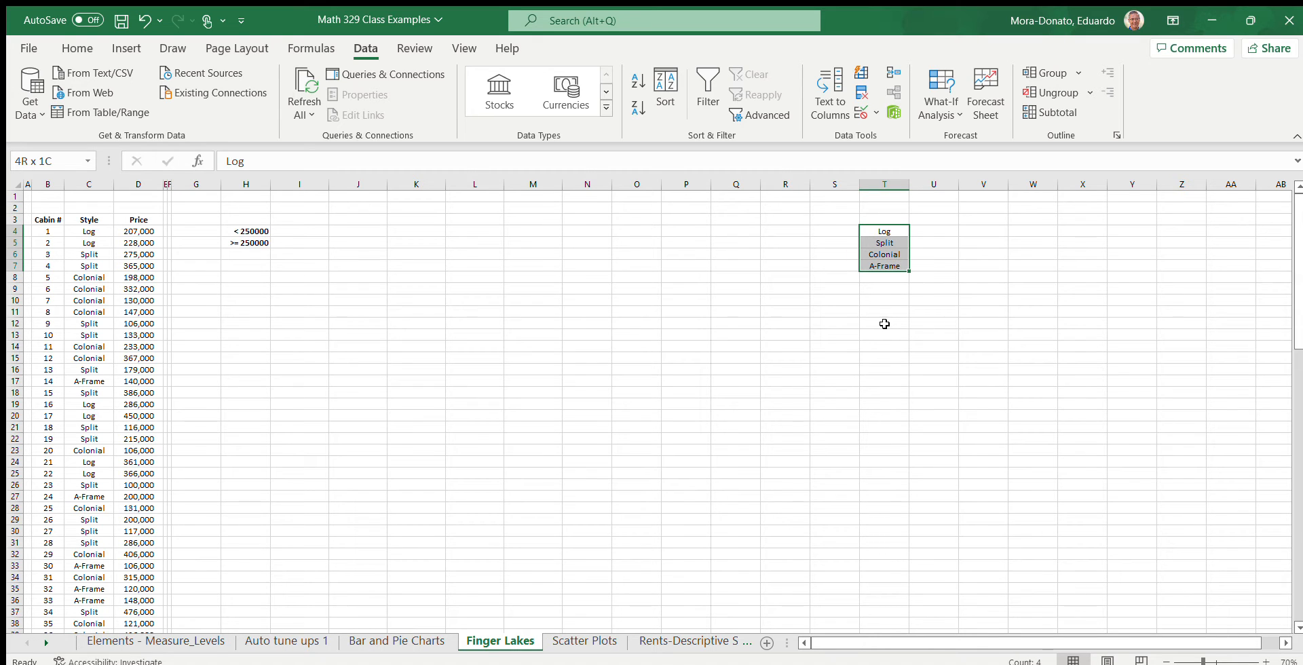
pyautogui.hotkey('ctrl', 'c')
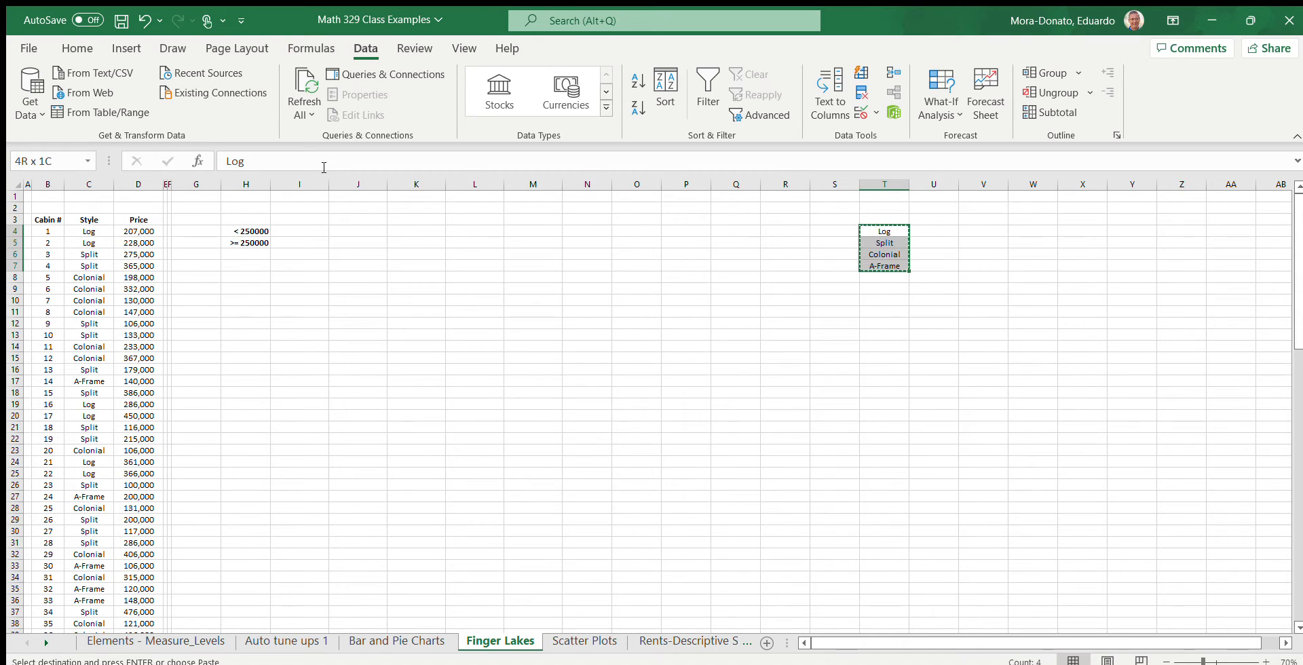
pyautogui.moveTo(285, 217); pyautogui.dragTo(477, 235)
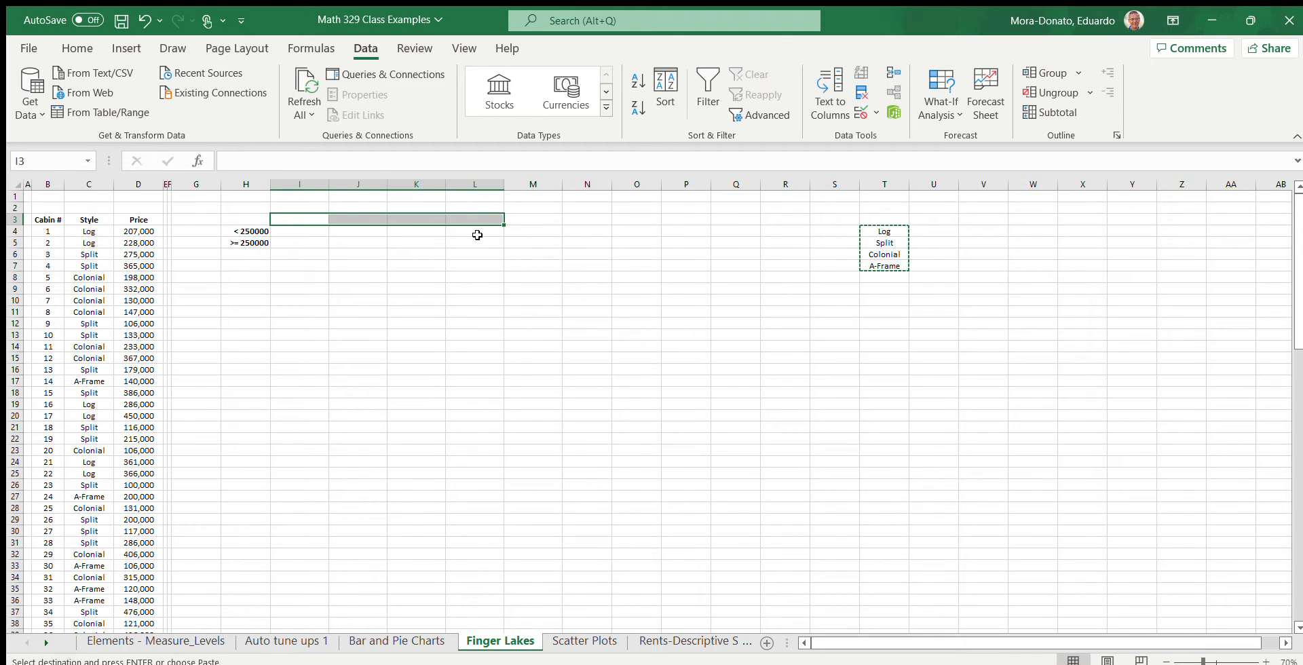
pyautogui.click(80, 47)
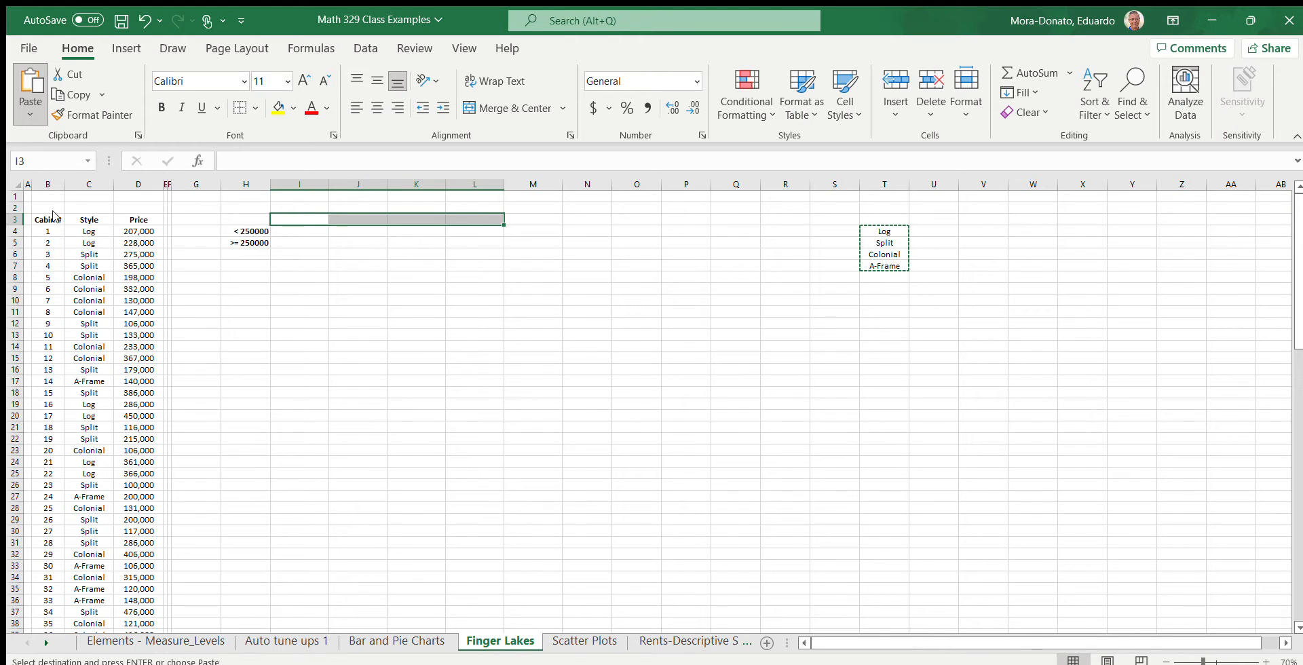
pyautogui.hotkey('ctrl', 'v')
pyautogui.hotkey('ctrl', 'z')
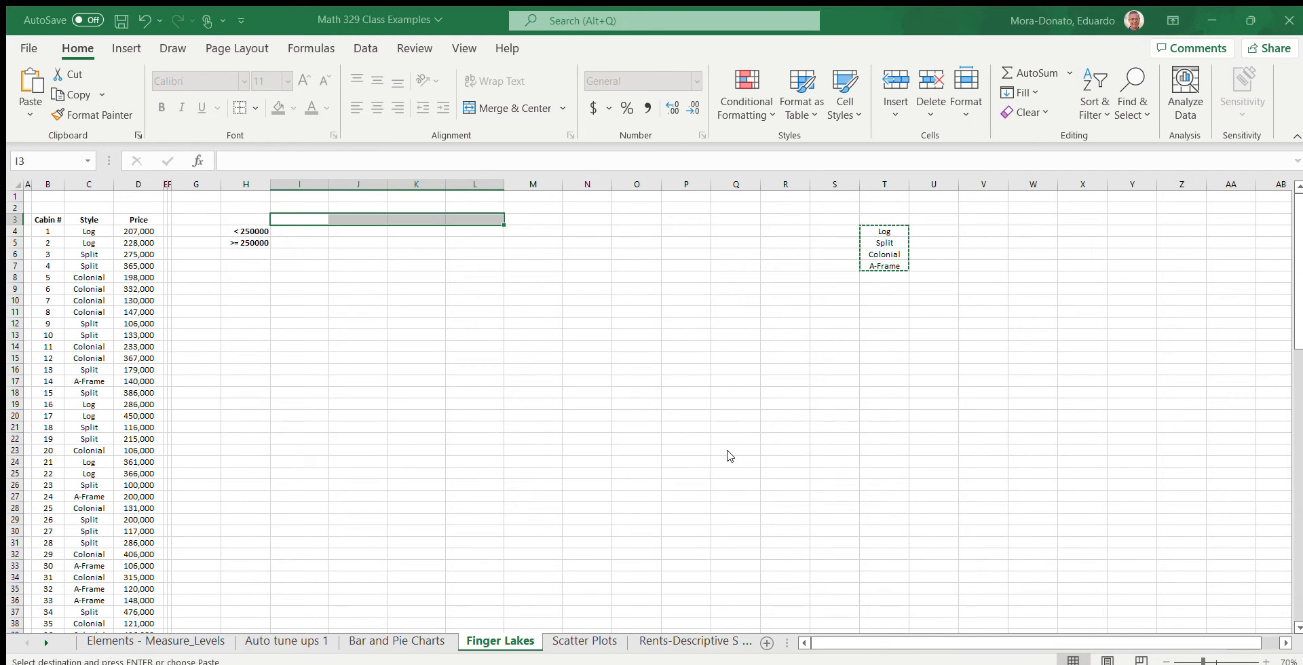
pyautogui.press('Return')
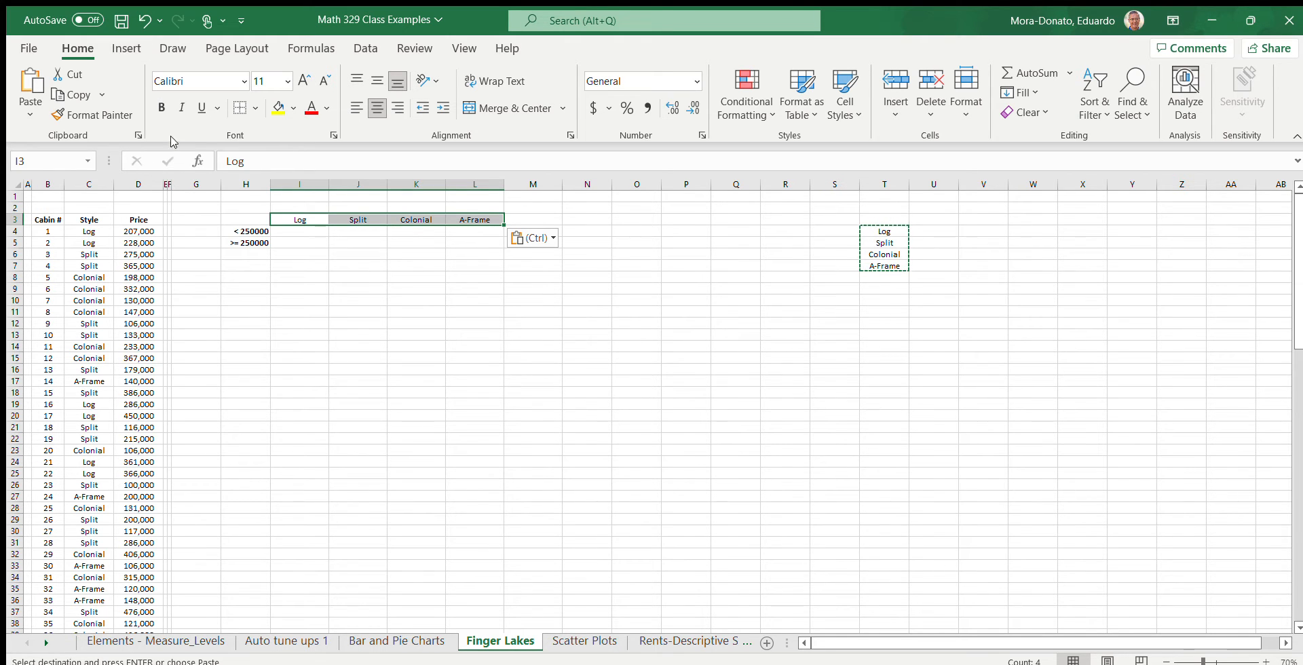
pyautogui.click(161, 107)
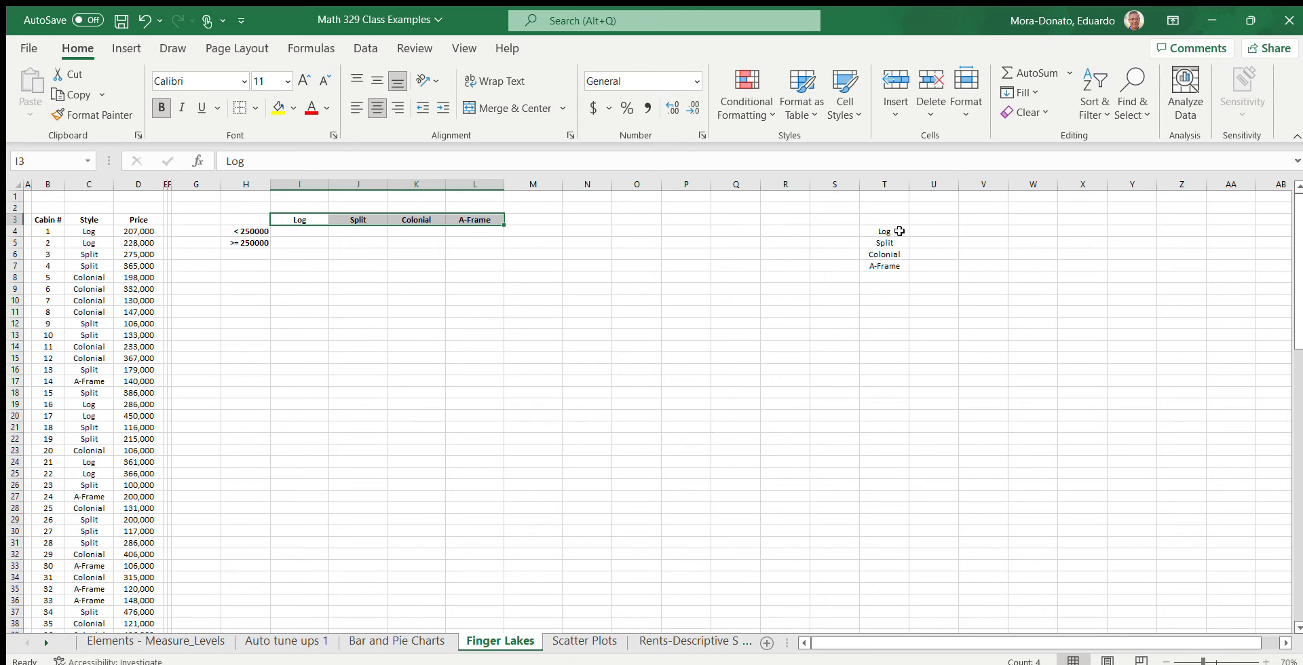
# Step: Delete the helper list of style names in T4:T7
pyautogui.moveTo(899, 231); pyautogui.dragTo(886, 266)
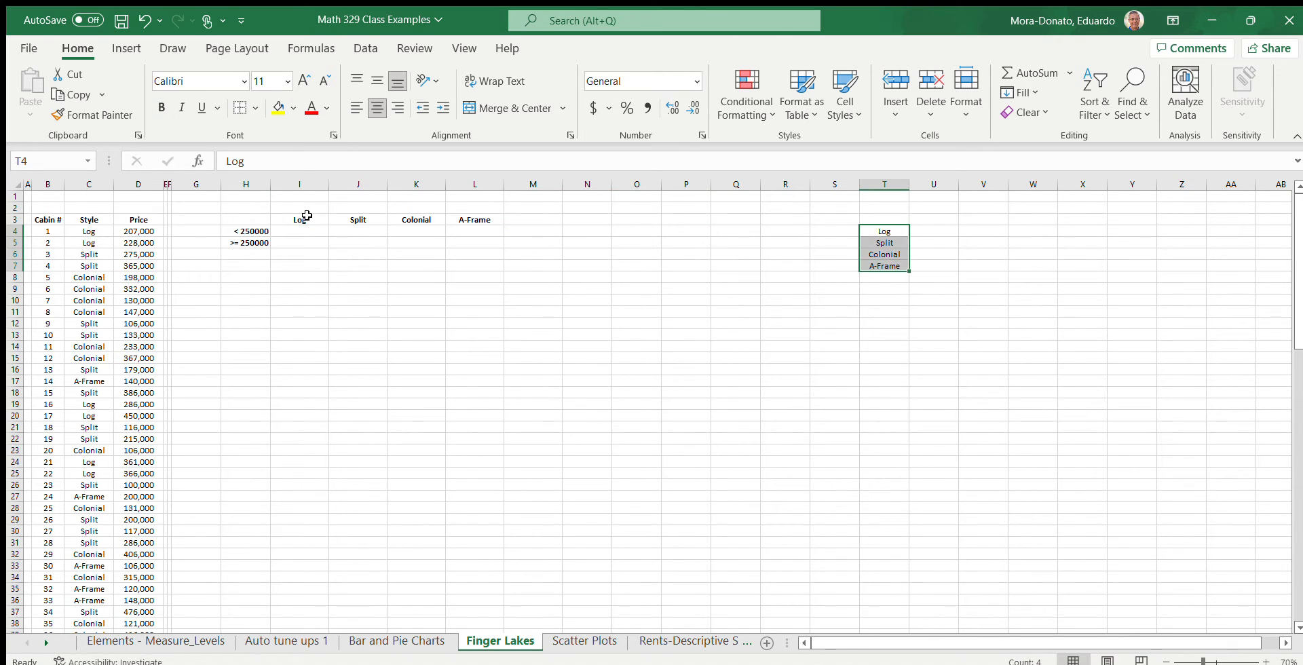
pyautogui.moveTo(307, 216); pyautogui.dragTo(474, 217)
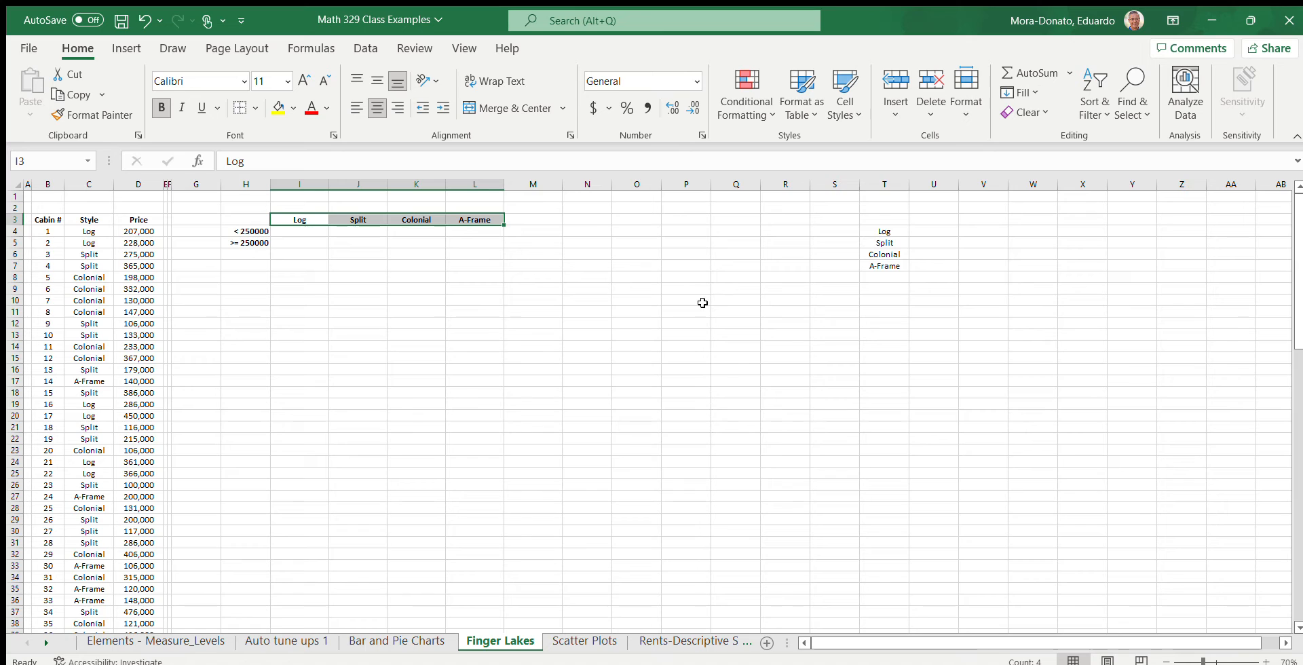
pyautogui.moveTo(882, 232); pyautogui.dragTo(880, 266)
pyautogui.press('Delete')
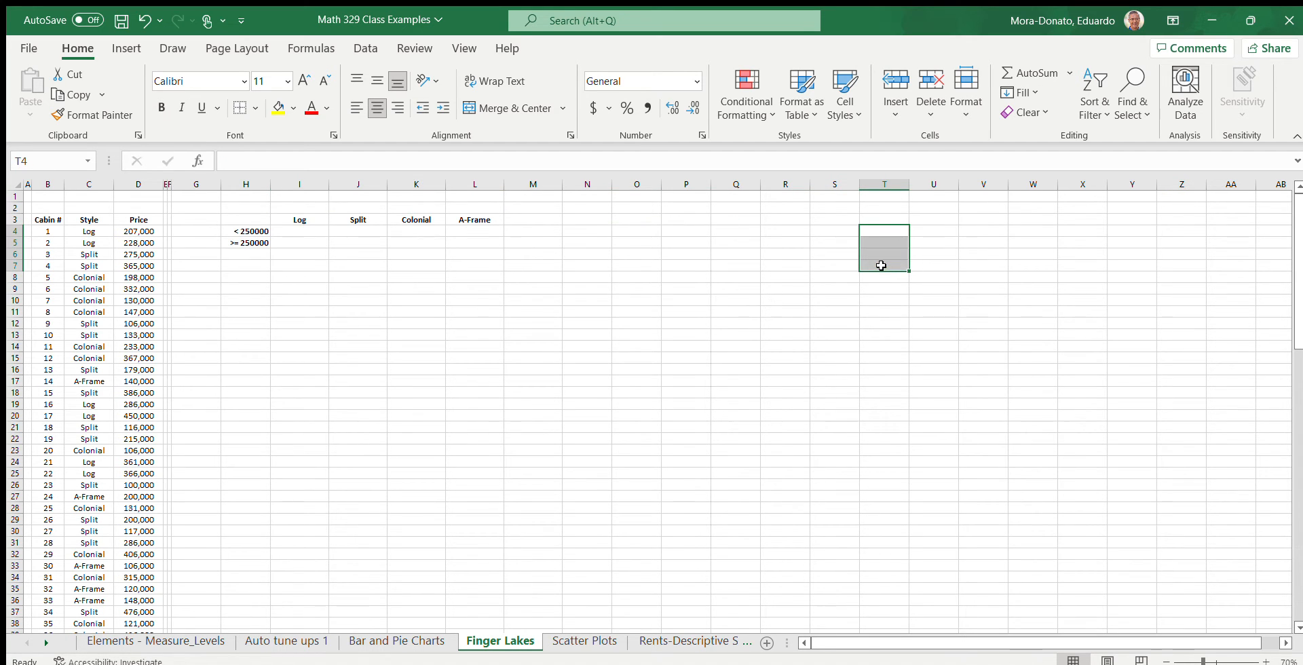
# Step: Look through the Style entries in column C against the new headings and price class labels
pyautogui.click(459, 264)
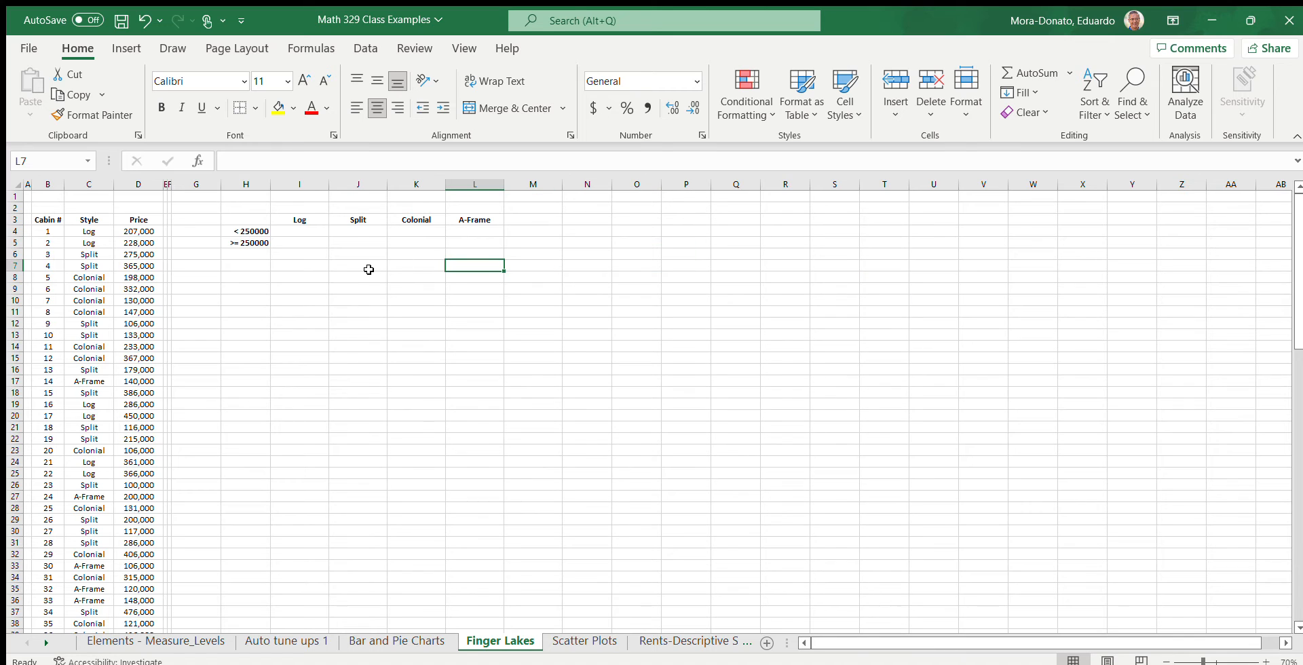
pyautogui.press('Up')
pyautogui.press('Up')
pyautogui.press('Left')
pyautogui.press('Left')
pyautogui.press('Left')
pyautogui.press('Left')
pyautogui.press('Left')
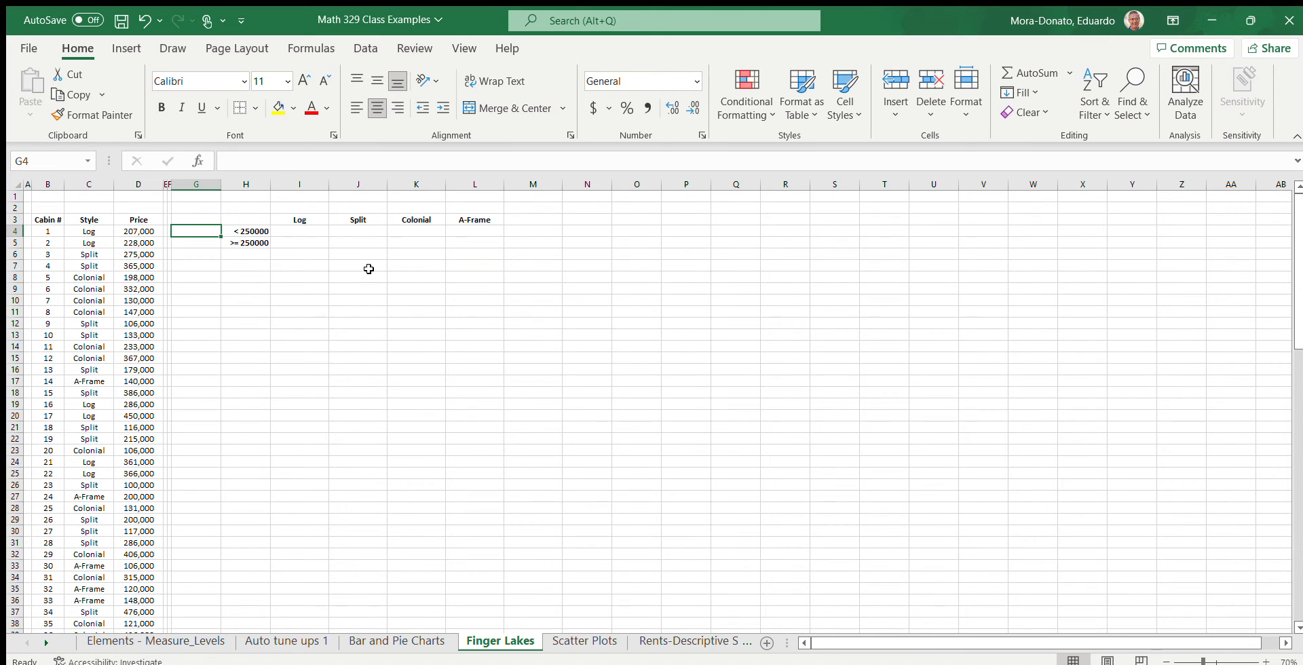
pyautogui.press('Left')
pyautogui.press('Left')
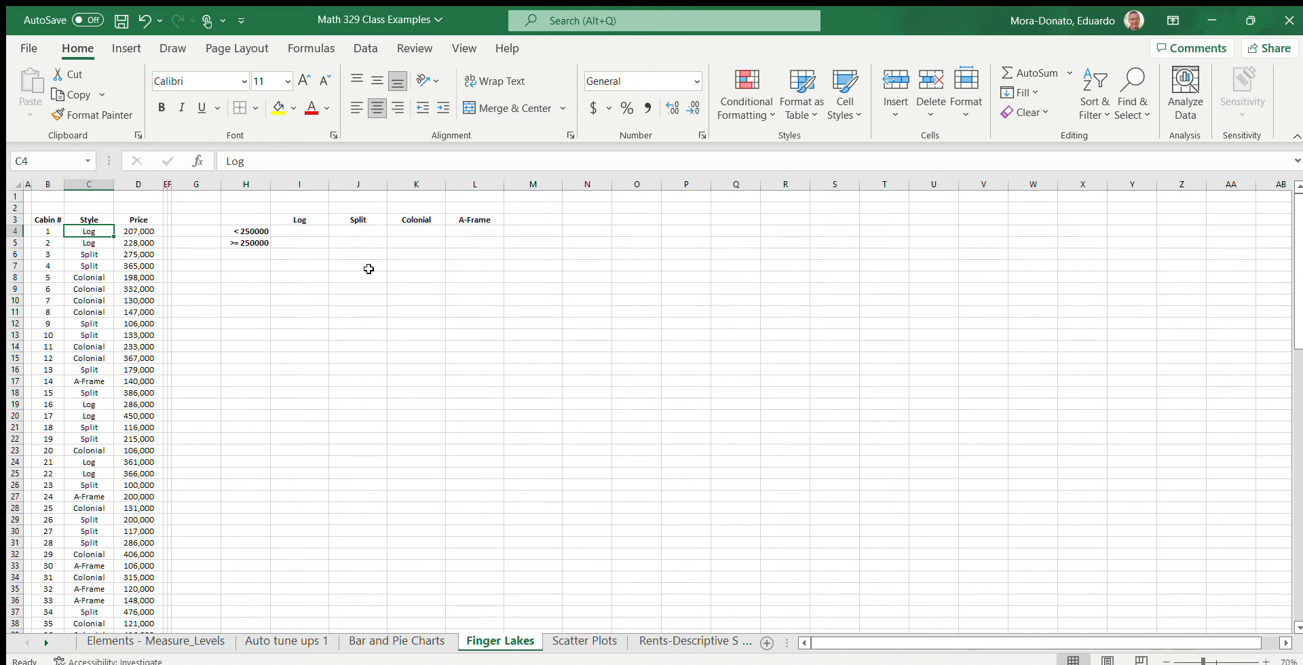
pyautogui.press('Down')
pyautogui.press('Down')
pyautogui.press('Down')
pyautogui.press('Down')
pyautogui.press('Down')
pyautogui.press('Down')
pyautogui.press('Down')
pyautogui.press('Down')
pyautogui.press('Down')
pyautogui.press('Down')
pyautogui.press('Down')
pyautogui.press('Down')
pyautogui.press('Down')
pyautogui.press('Down')
pyautogui.press('Down')
pyautogui.press('Down')
pyautogui.press('Up')
pyautogui.press('Up')
pyautogui.press('Up')
pyautogui.press('Up')
pyautogui.press('Up')
pyautogui.press('Up')
pyautogui.press('Up')
pyautogui.press('Up')
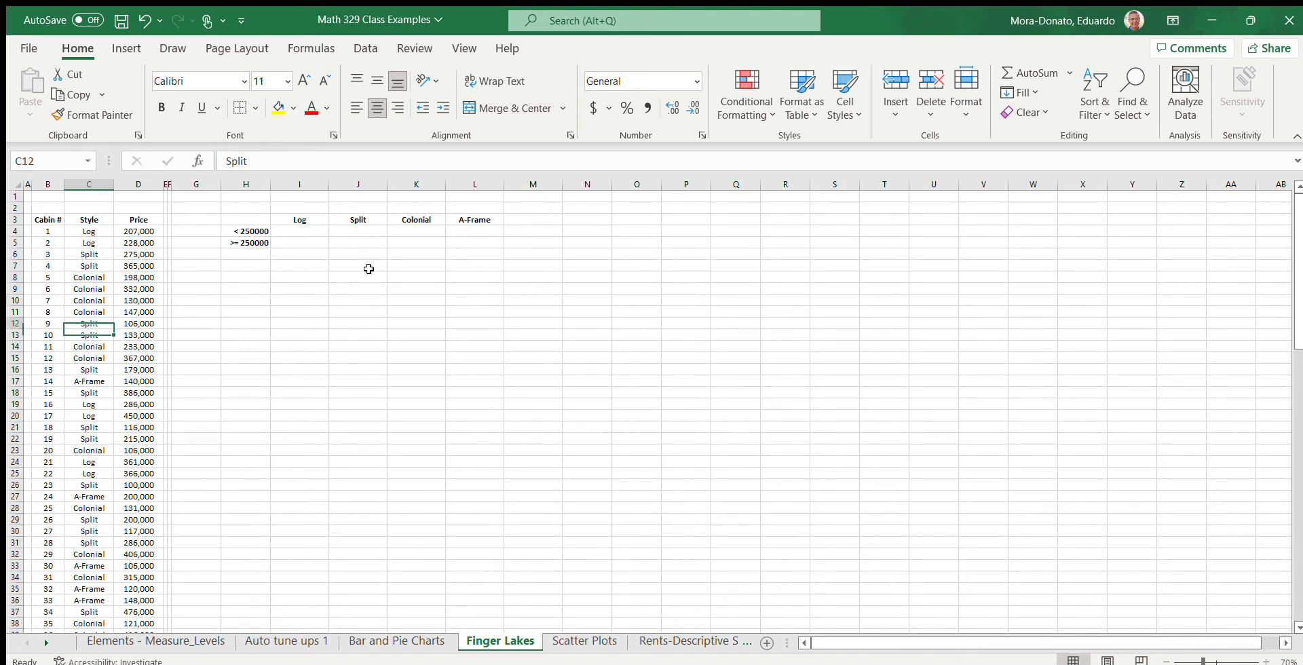
pyautogui.press('Up')
pyautogui.press('Up')
pyautogui.press('Up')
pyautogui.press('Up')
pyautogui.press('Up')
pyautogui.press('Up')
pyautogui.press('Up')
pyautogui.press('Up')
pyautogui.press('Up')
pyautogui.press('Down')
pyautogui.press('Left')
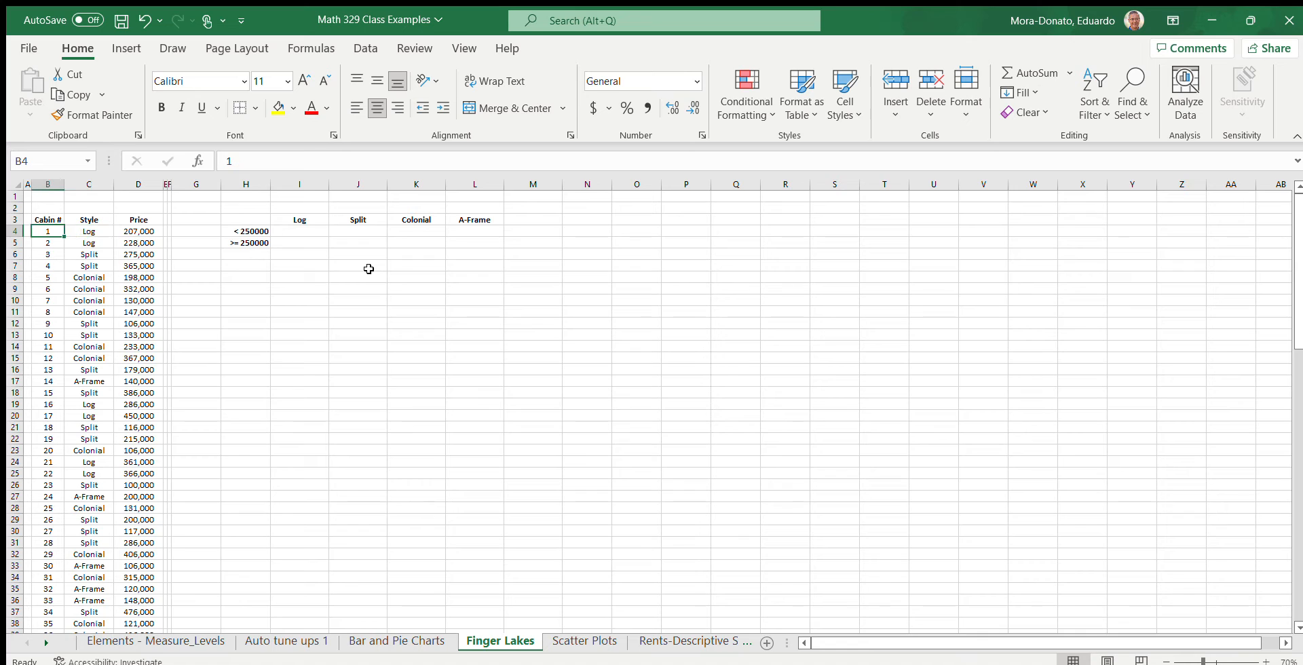
pyautogui.press('Right')
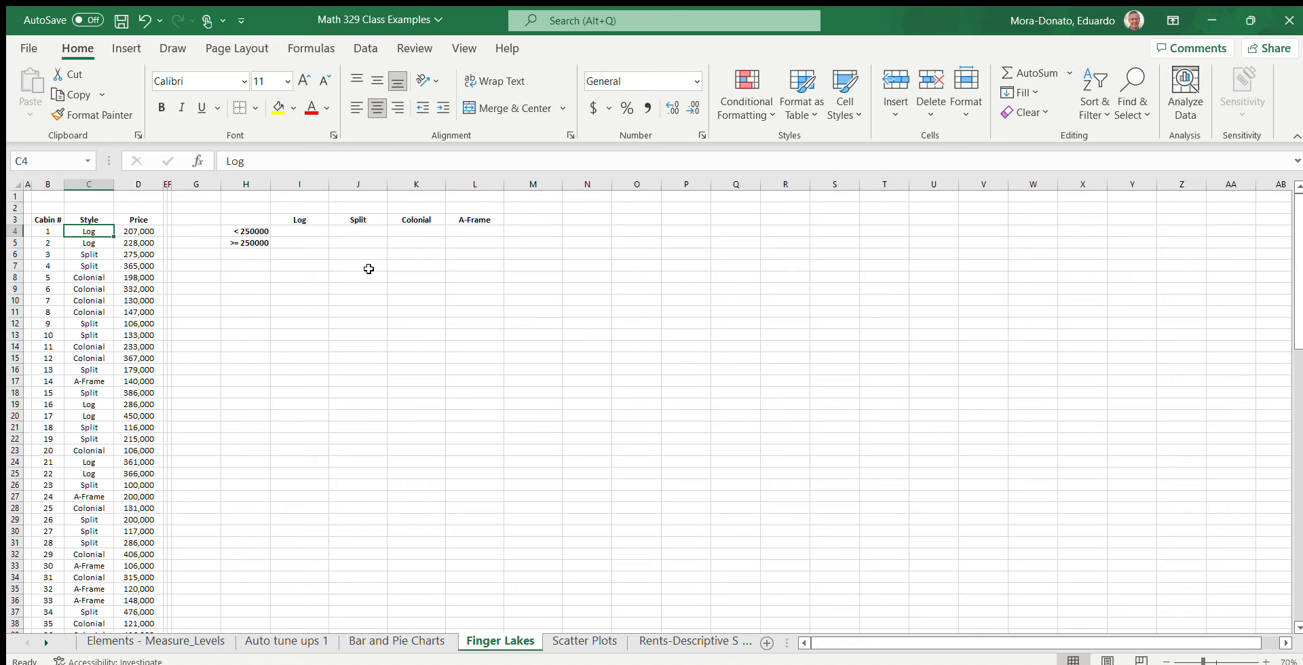
# Step: Compare the first cabin's style and price in row 4 with the Log column's price class cells
pyautogui.press('Right')
pyautogui.press('Right')
pyautogui.press('Right')
pyautogui.press('Right')
pyautogui.press('Right')
pyautogui.press('Right')
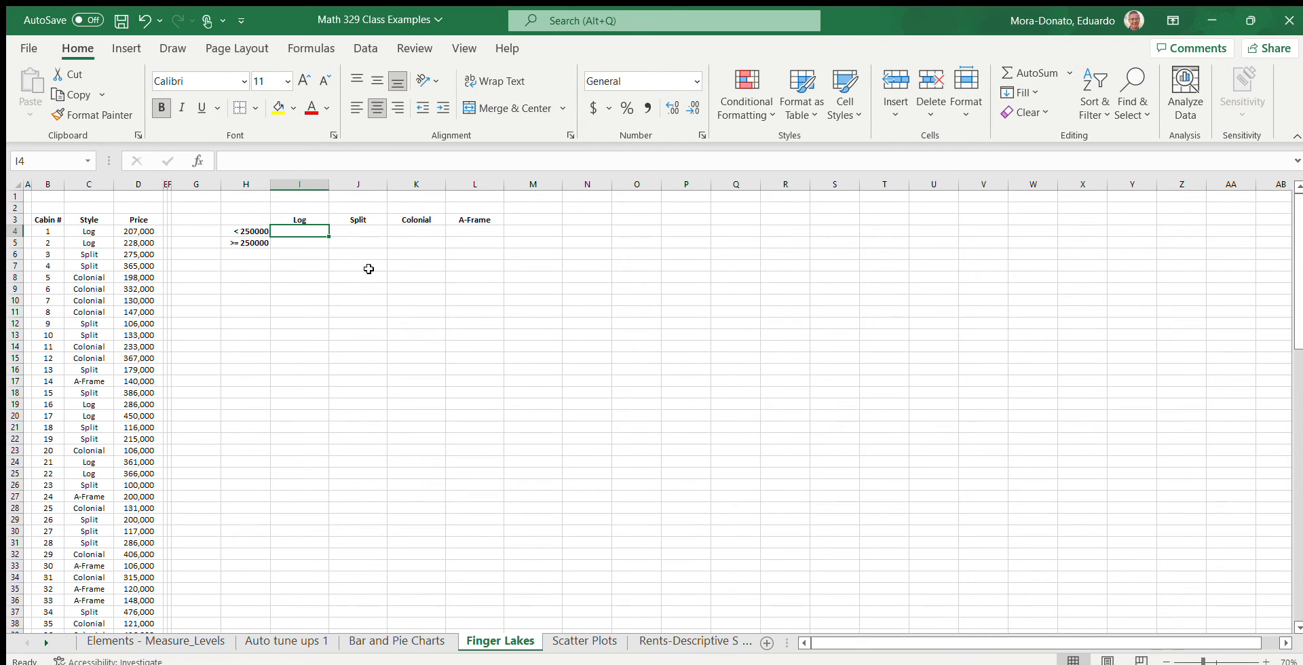
pyautogui.press('Left')
pyautogui.press('Left')
pyautogui.press('Left')
pyautogui.press('Left')
pyautogui.press('Left')
pyautogui.press('Left')
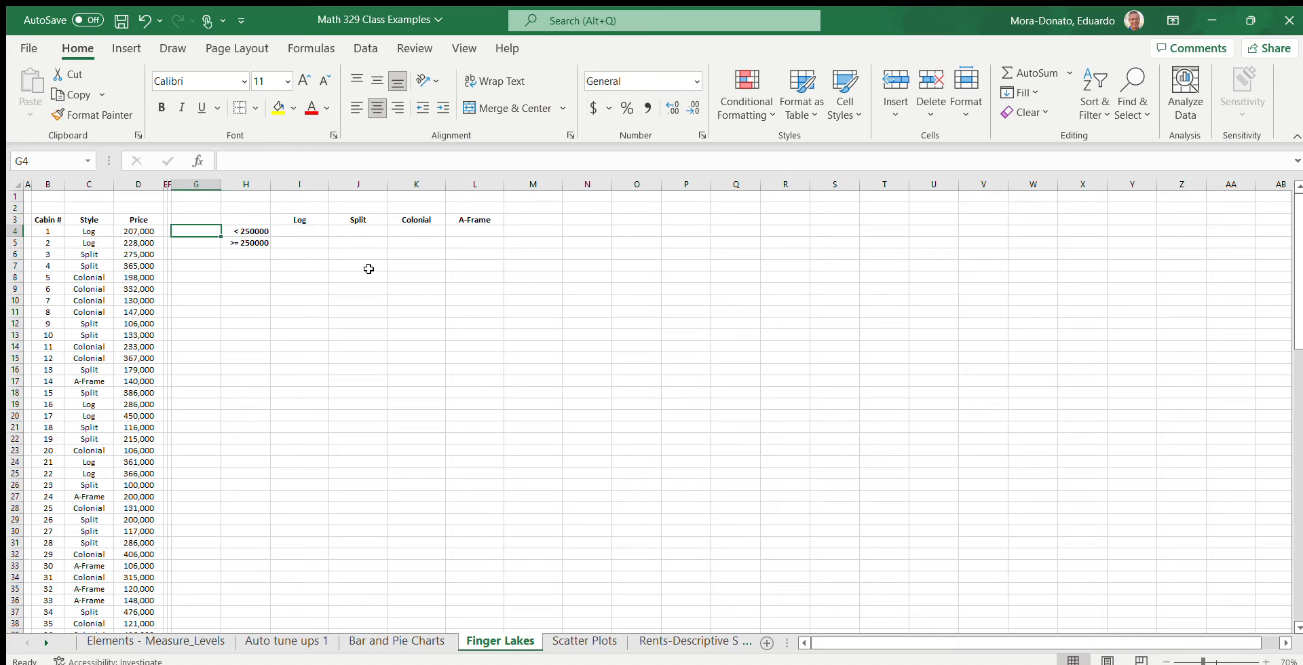
# Step: Trace the second cabin's style and price in row 5 to its matching cross-tabulation cell
pyautogui.press('Down')
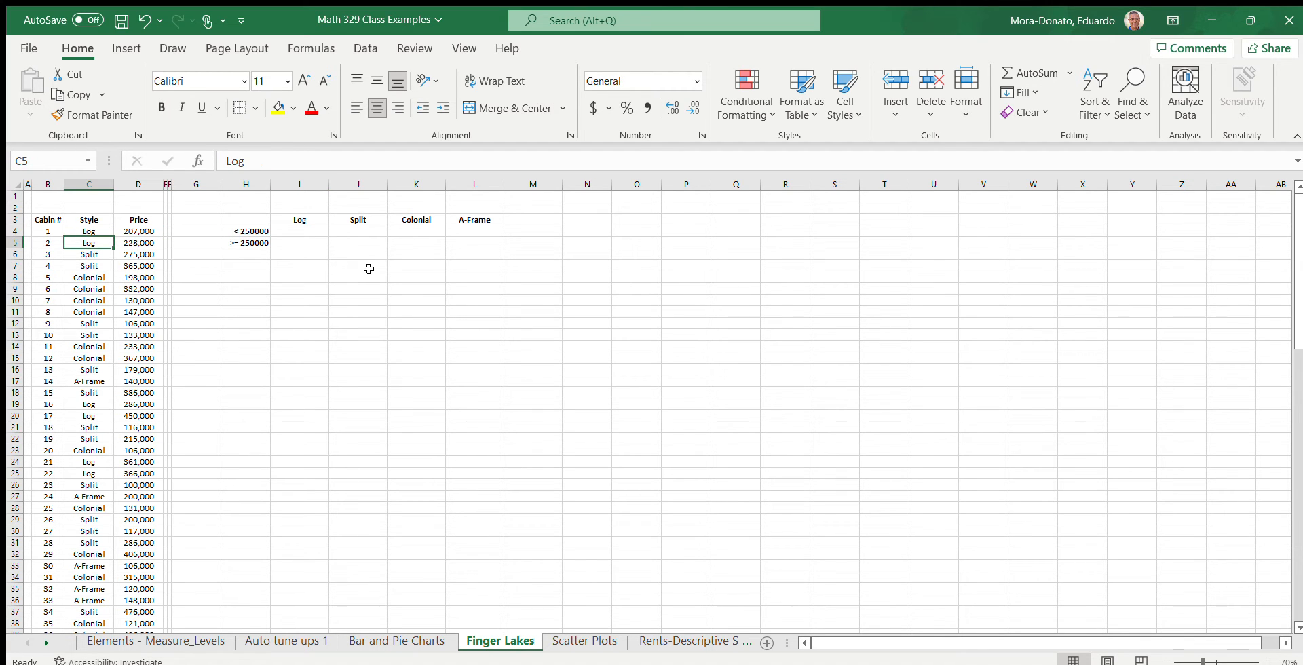
pyautogui.press('Right')
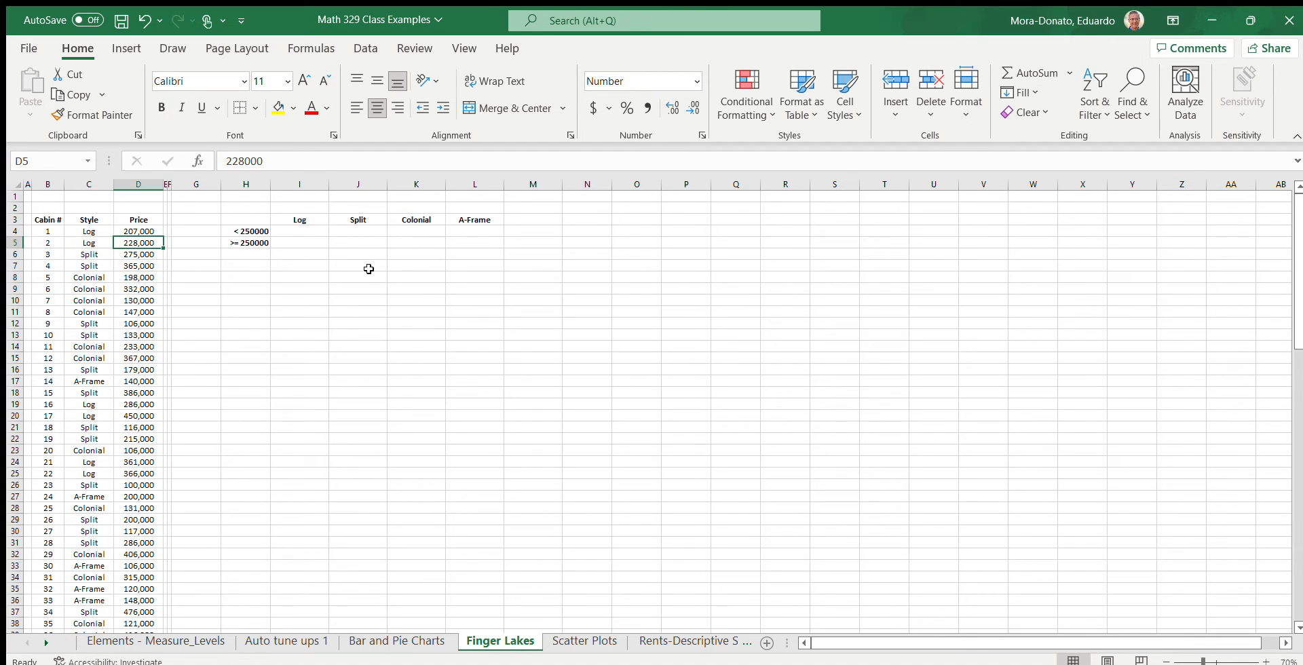
pyautogui.press('Right')
pyautogui.press('Right')
pyautogui.press('Right')
pyautogui.press('Right')
pyautogui.press('Right')
pyautogui.press('Right')
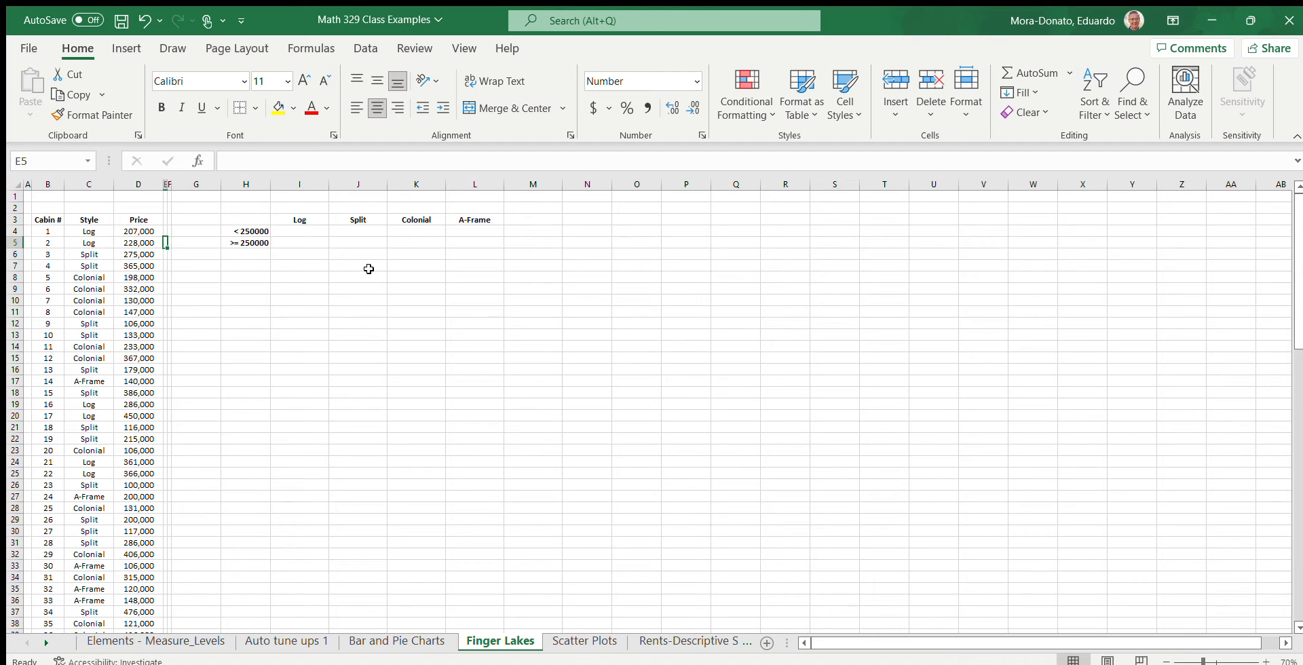
pyautogui.press('Up')
pyautogui.press('Left')
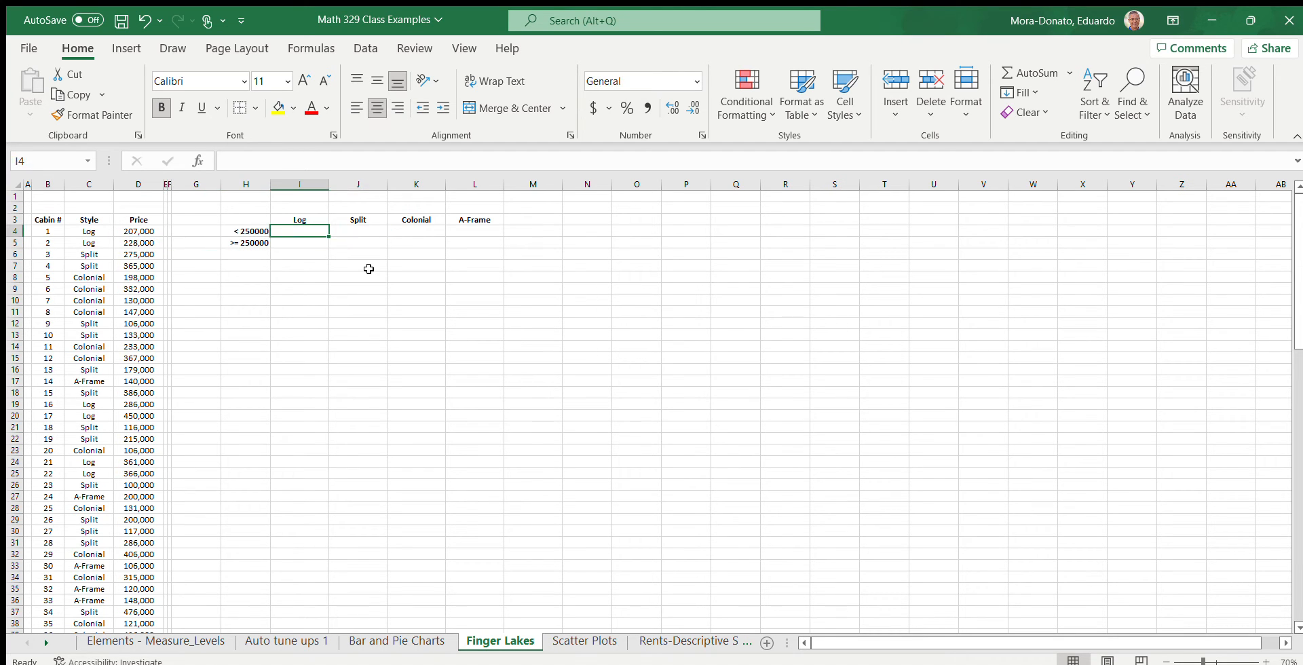
pyautogui.press('Left')
pyautogui.press('Left')
pyautogui.press('Left')
pyautogui.press('Left')
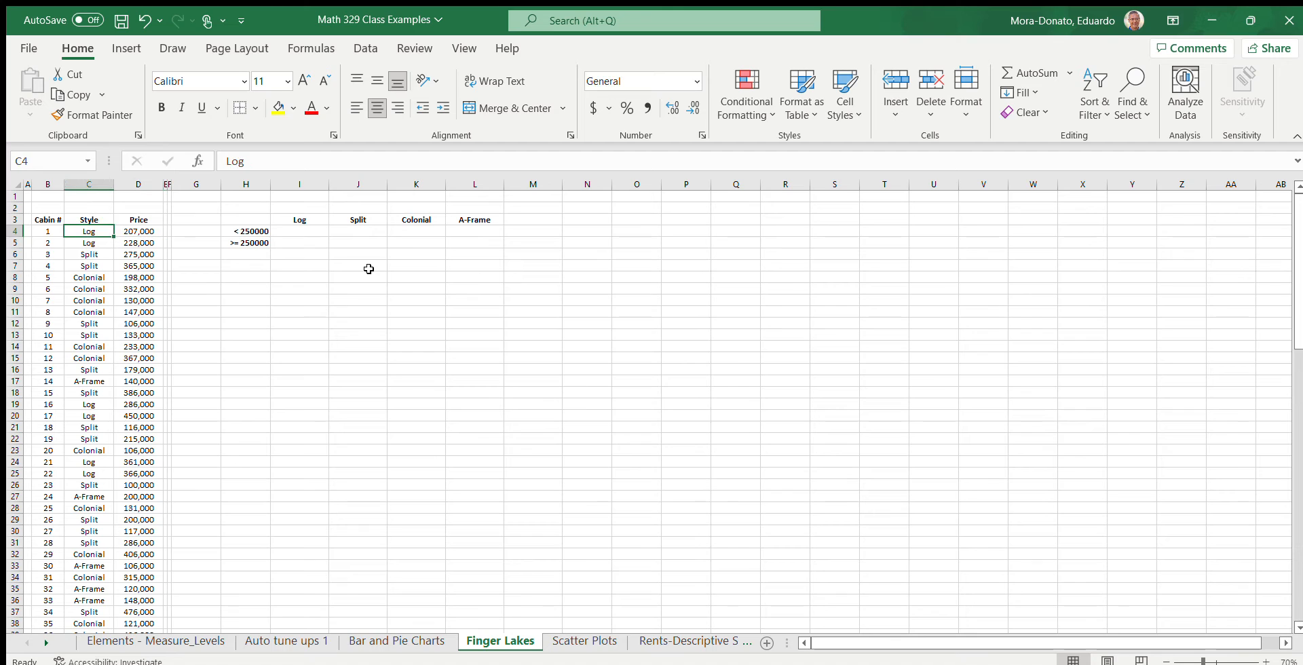
# Step: Trace the third cabin's style and price in row 6 to the Split column's price class cells
pyautogui.press('Down')
pyautogui.press('Down')
pyautogui.press('Right')
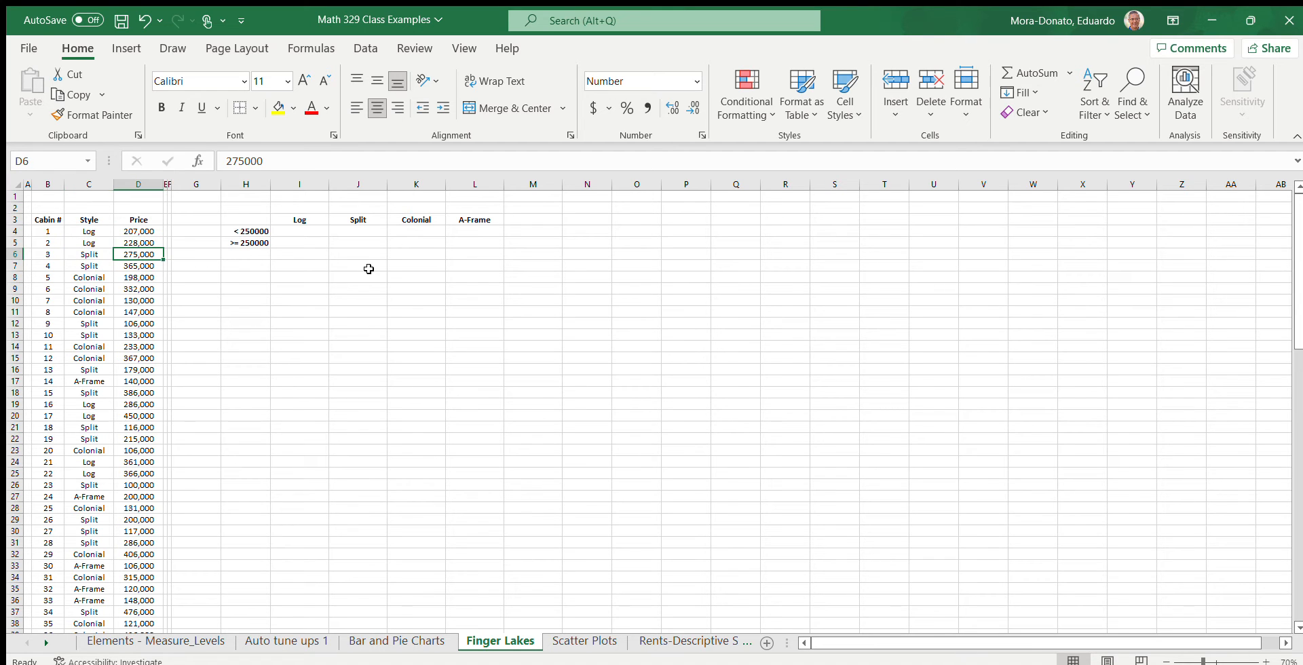
pyautogui.press('Right')
pyautogui.press('Right')
pyautogui.press('Right')
pyautogui.press('Right')
pyautogui.press('Right')
pyautogui.press('Up')
pyautogui.press('Up')
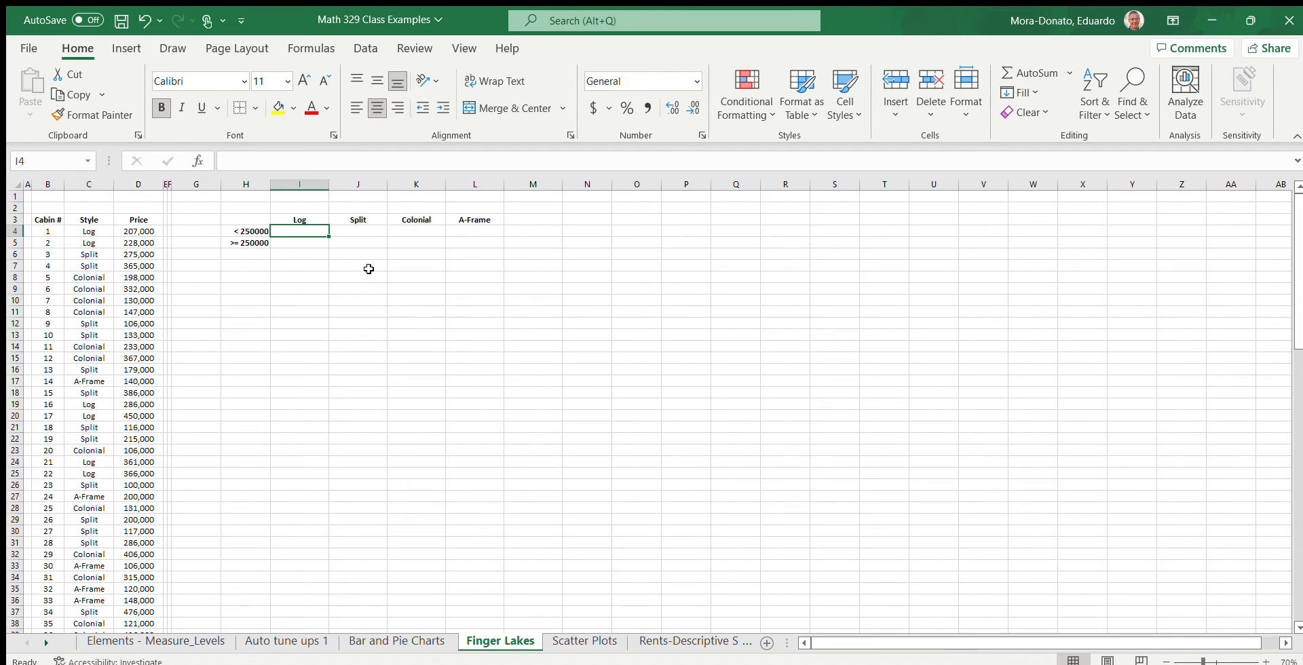
pyautogui.press('Right')
pyautogui.press('Up')
pyautogui.press('Down')
pyautogui.press('Down')
pyautogui.press('Down')
pyautogui.press('Up')
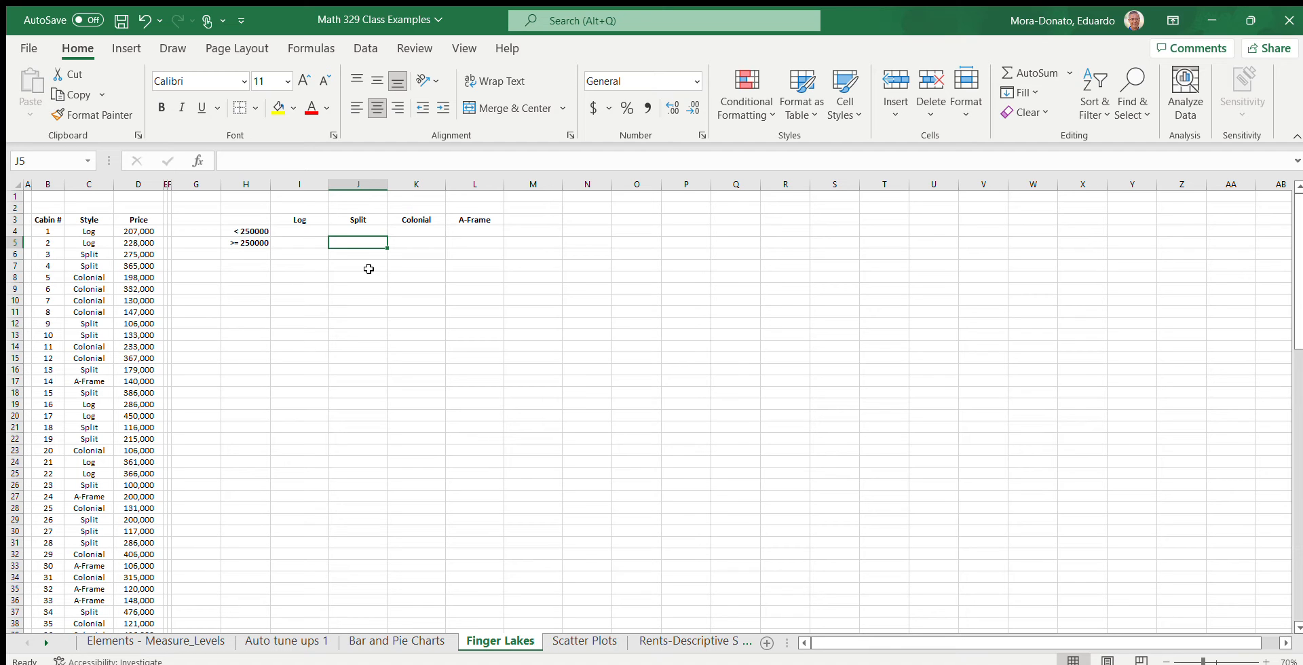
# Step: Begin a COUNTIFS formula in I4 with the Style data $C$4:$C$103 as the first, absolute criteria range
pyautogui.press('Left')
pyautogui.press('Up')
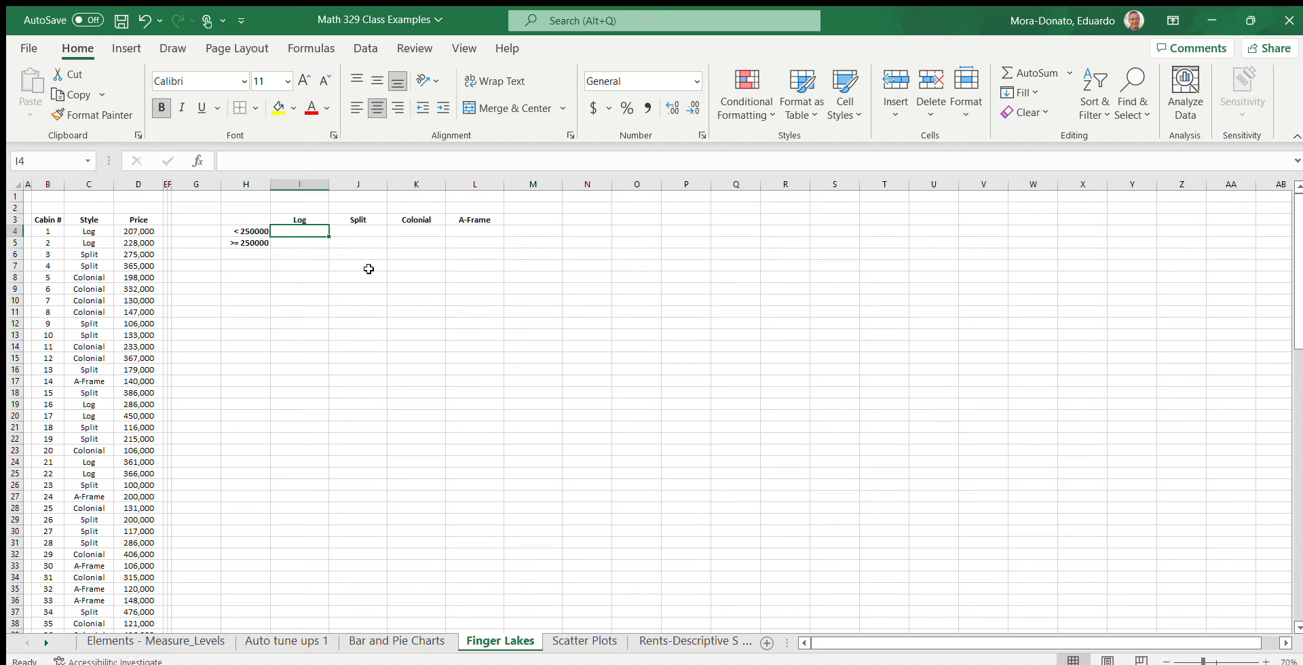
pyautogui.write('=c')
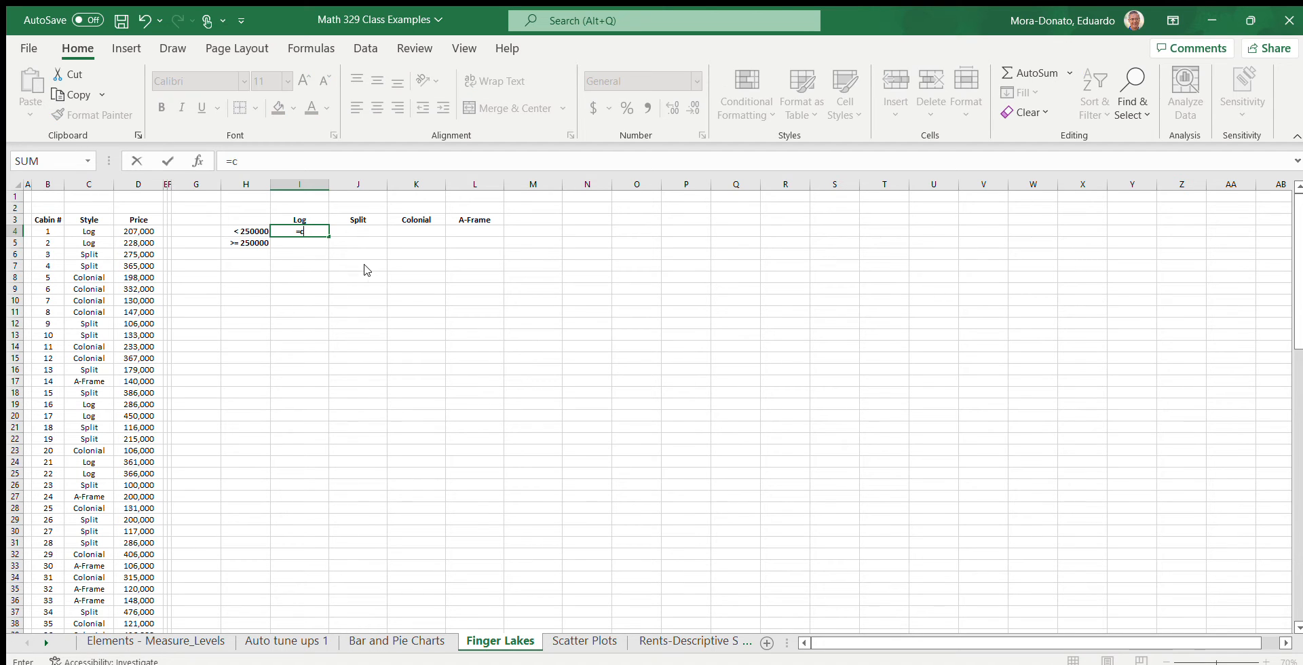
pyautogui.write('ountifs(')
pyautogui.press('Left')
pyautogui.press('Left')
pyautogui.press('Left')
pyautogui.press('Left')
pyautogui.press('Left')
pyautogui.press('Left')
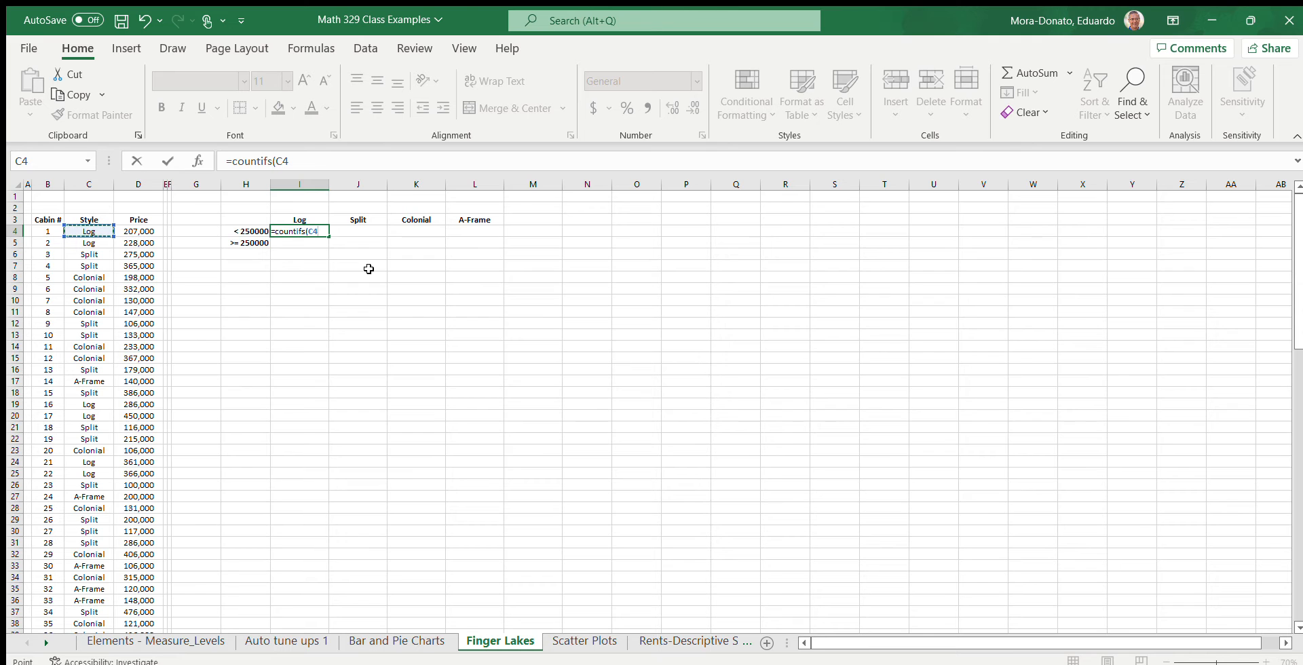
pyautogui.hotkey('ctrl', 'shift', 'Down')
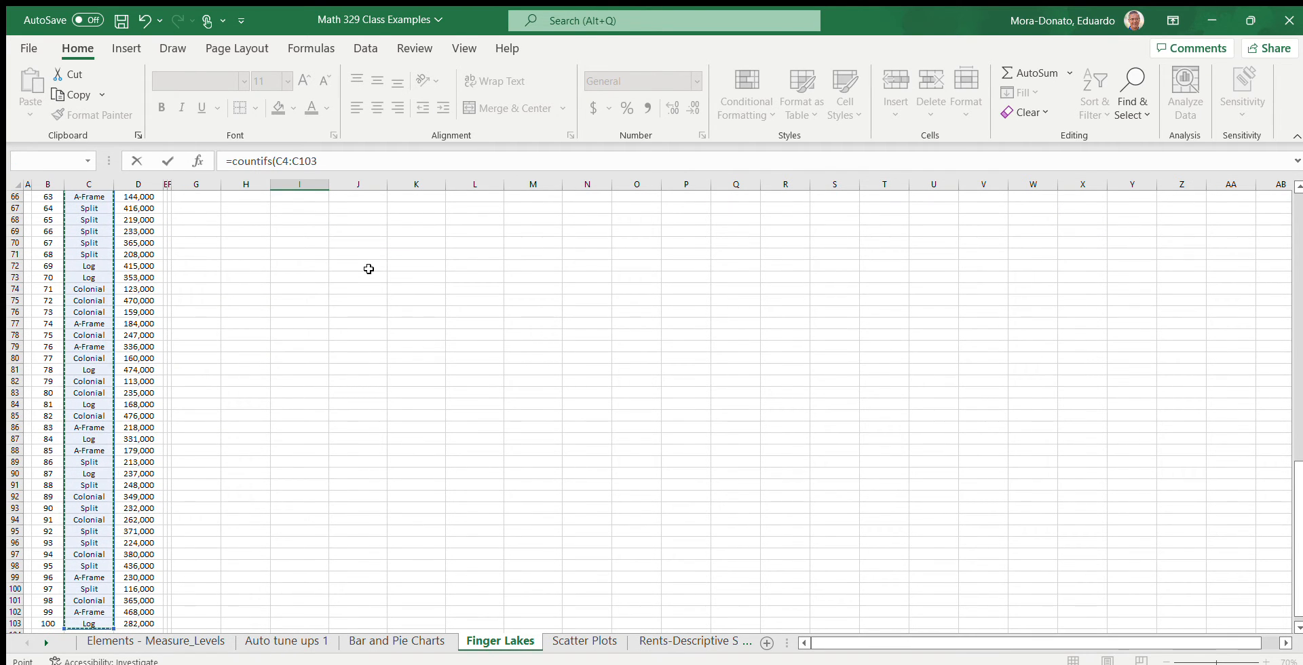
pyautogui.press('F4')
pyautogui.write(',')
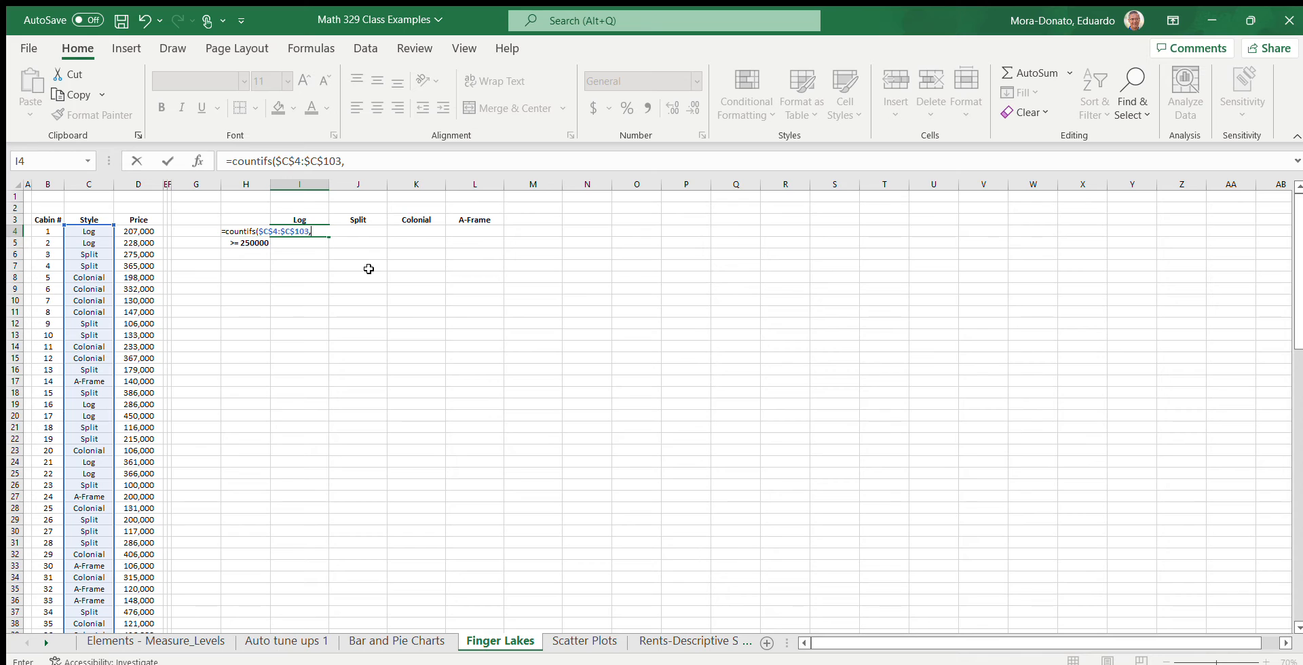
# Step: Add the Log heading as the formula's style criterion with its row locked, I$3
pyautogui.press('Up')
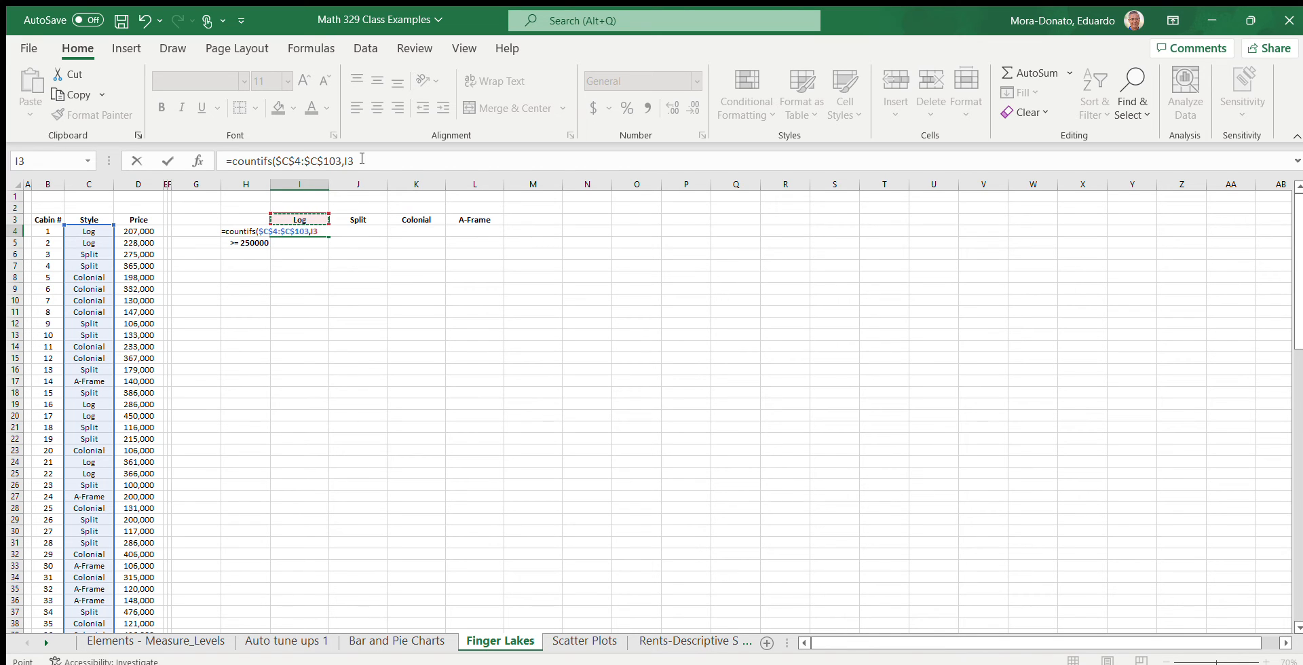
pyautogui.press('F4')
pyautogui.press('F4')
# Step: Add the Price data $D$4:$D$103 as the second, absolute criteria range in the I4 formula
pyautogui.click(139, 230)
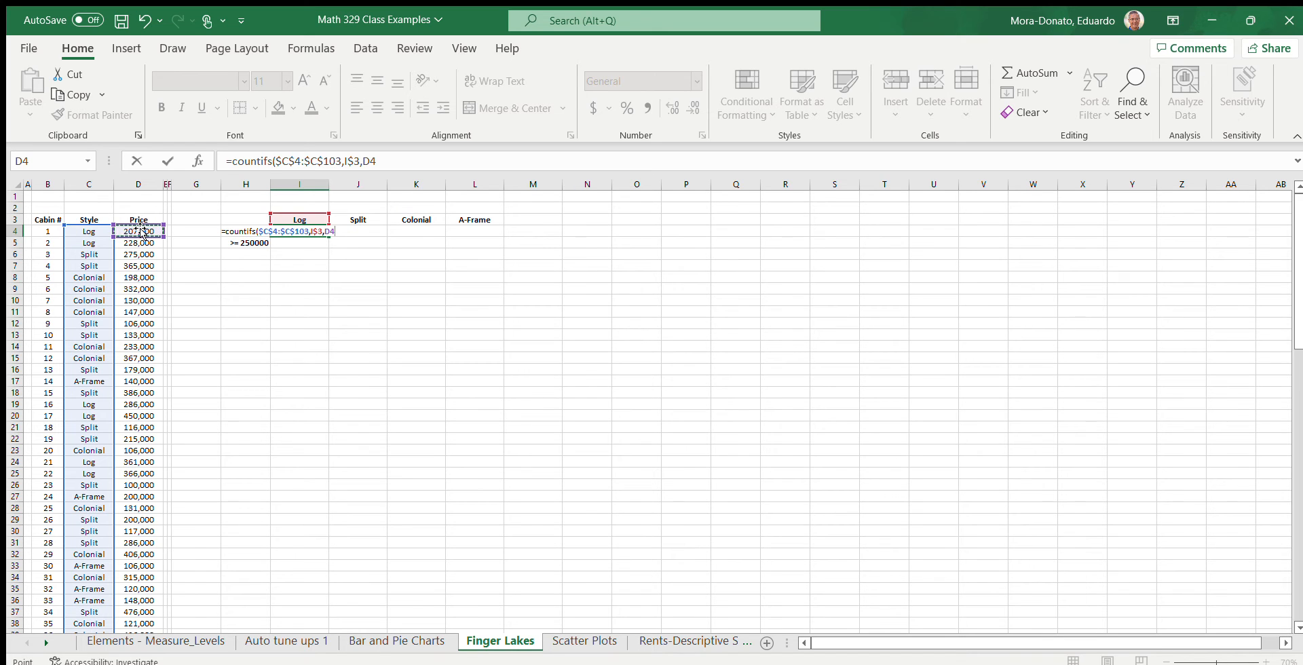
pyautogui.click(794, 397)
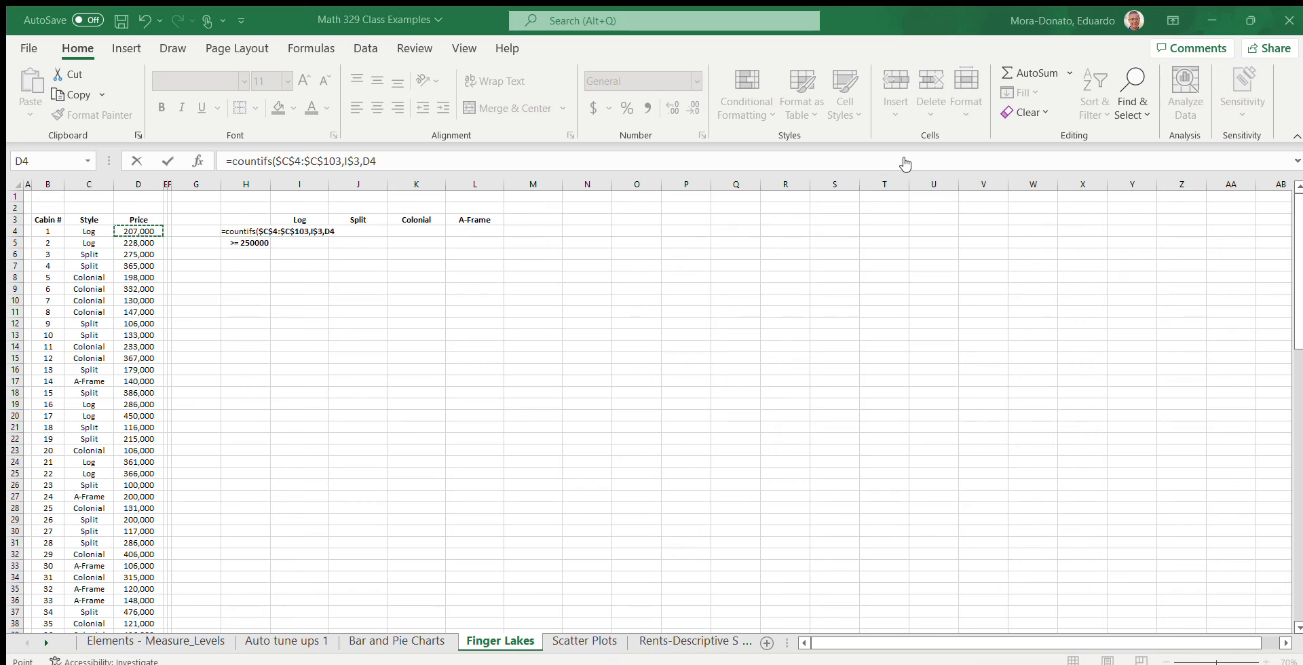
pyautogui.click(128, 230)
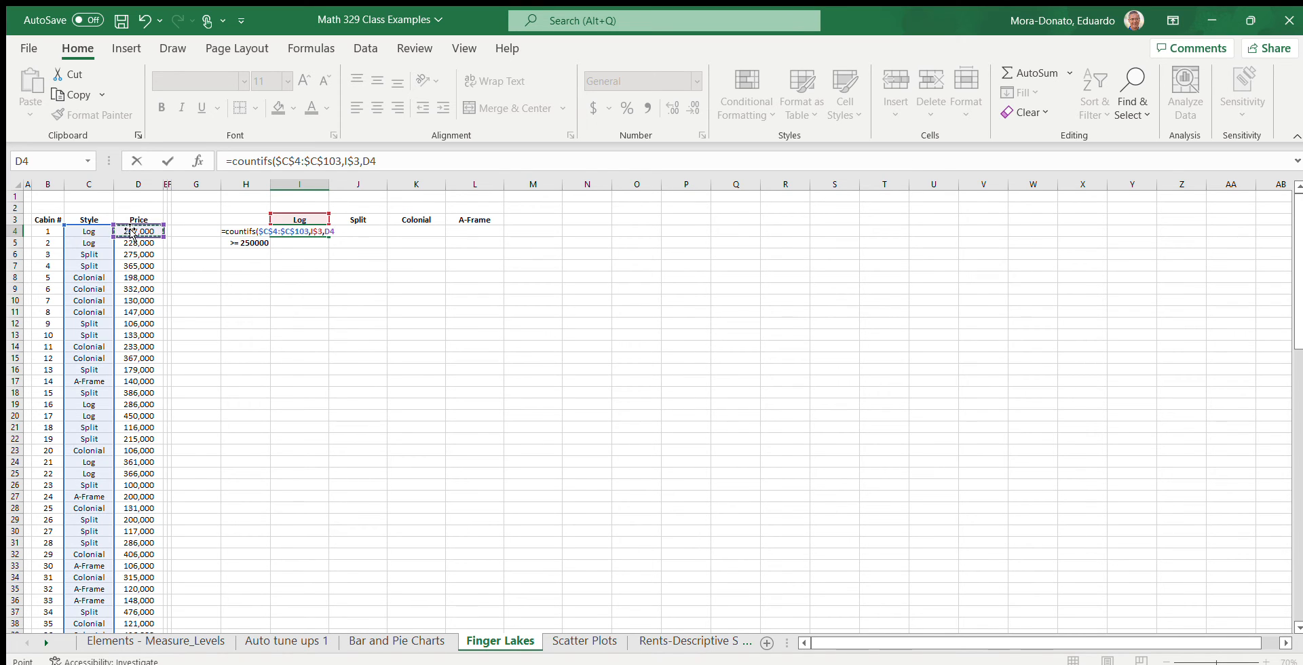
pyautogui.hotkey('ctrl', 'shift', 'Down')
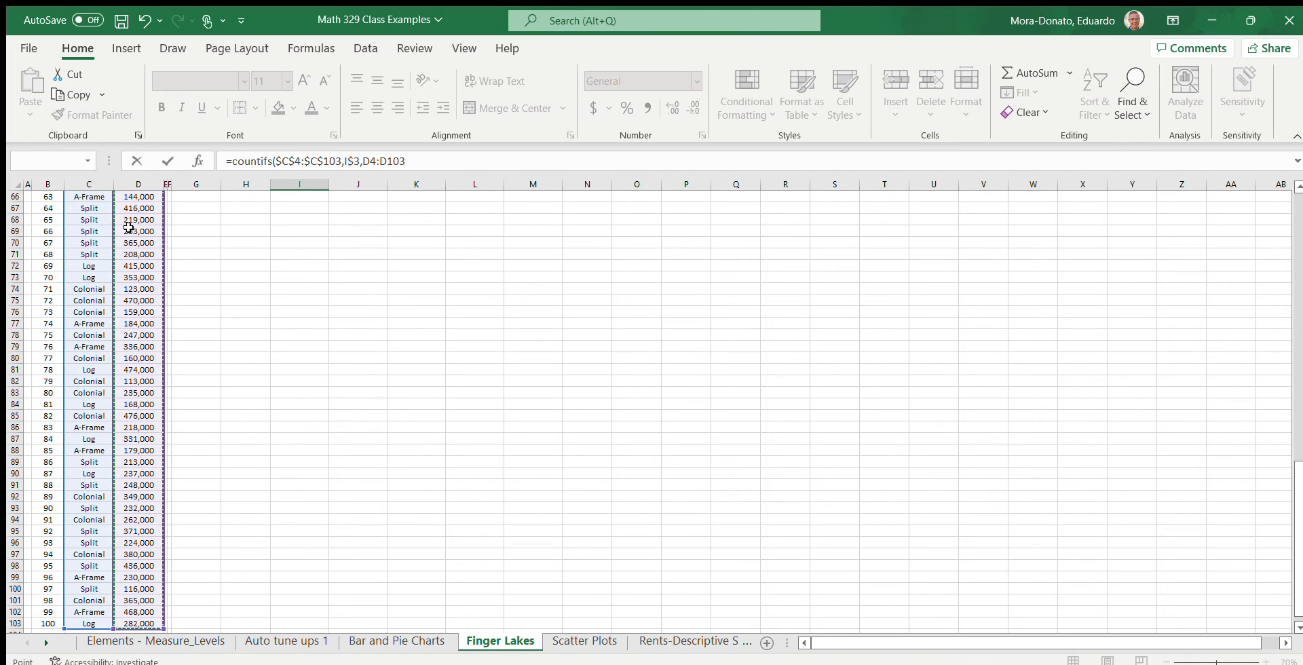
pyautogui.press('F4')
pyautogui.scroll(20, 128, 227)
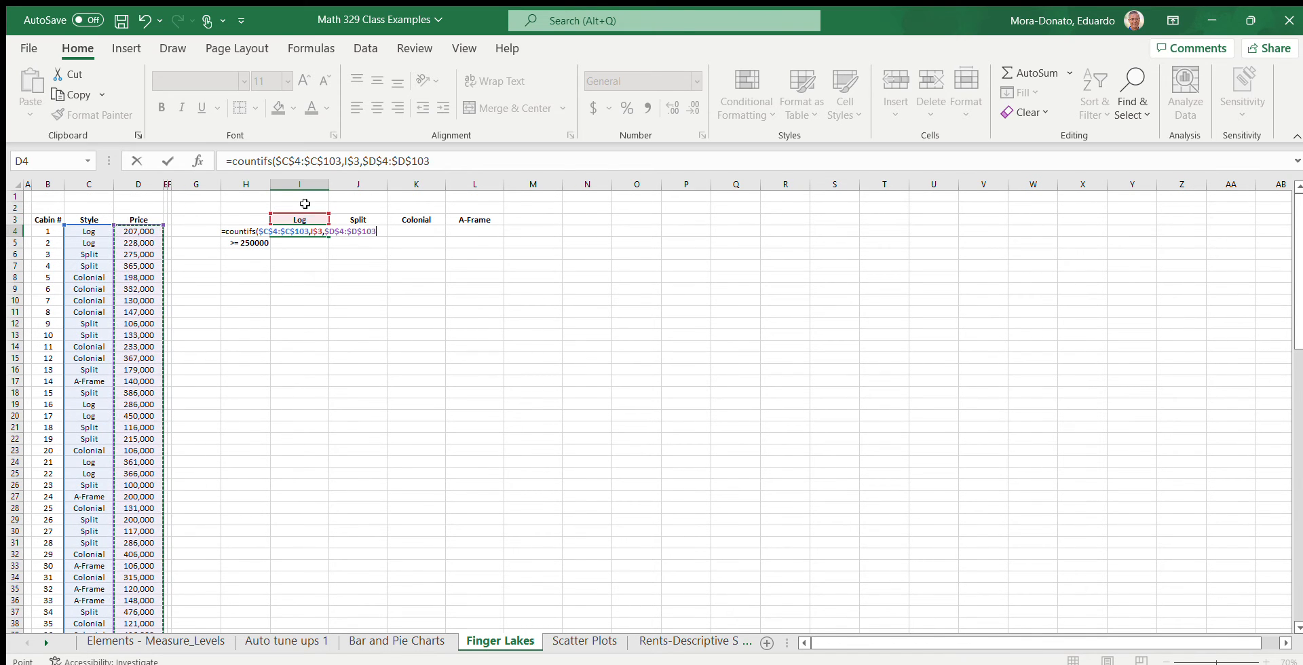
pyautogui.click(443, 160)
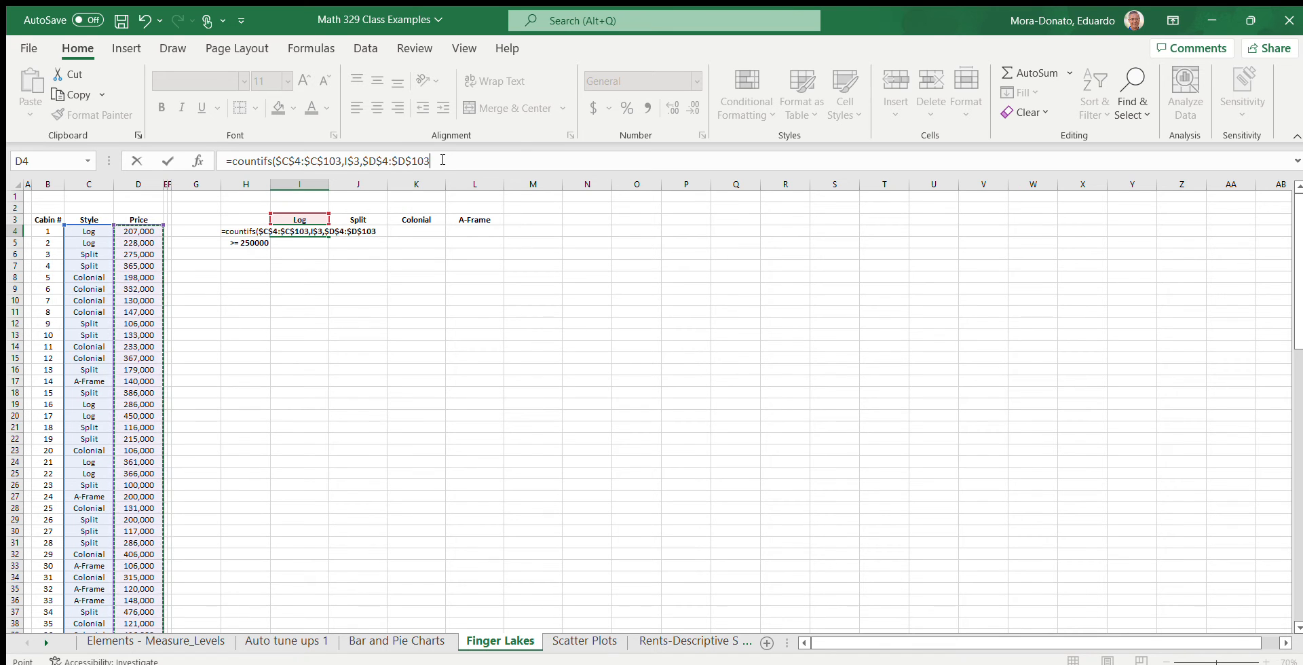
pyautogui.click(472, 157)
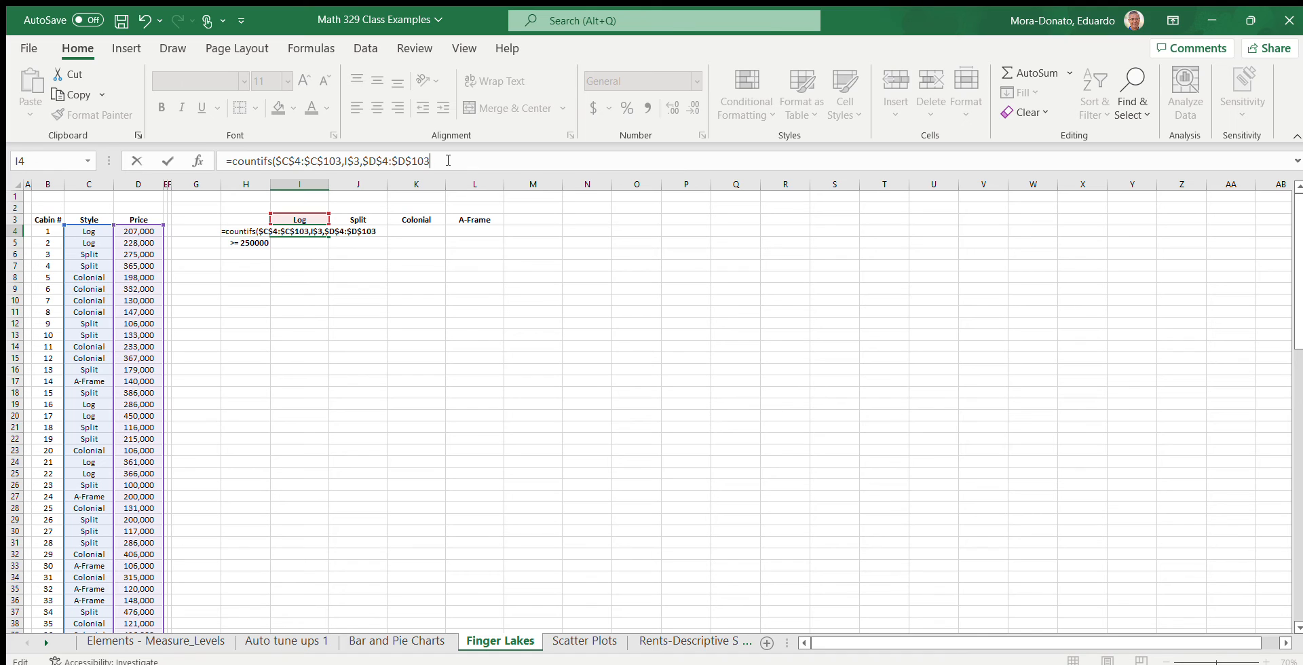
# Step: Add the < 250000 label in H4 as the price criterion with its column locked, $H4, and complete the formula
pyautogui.write(',')
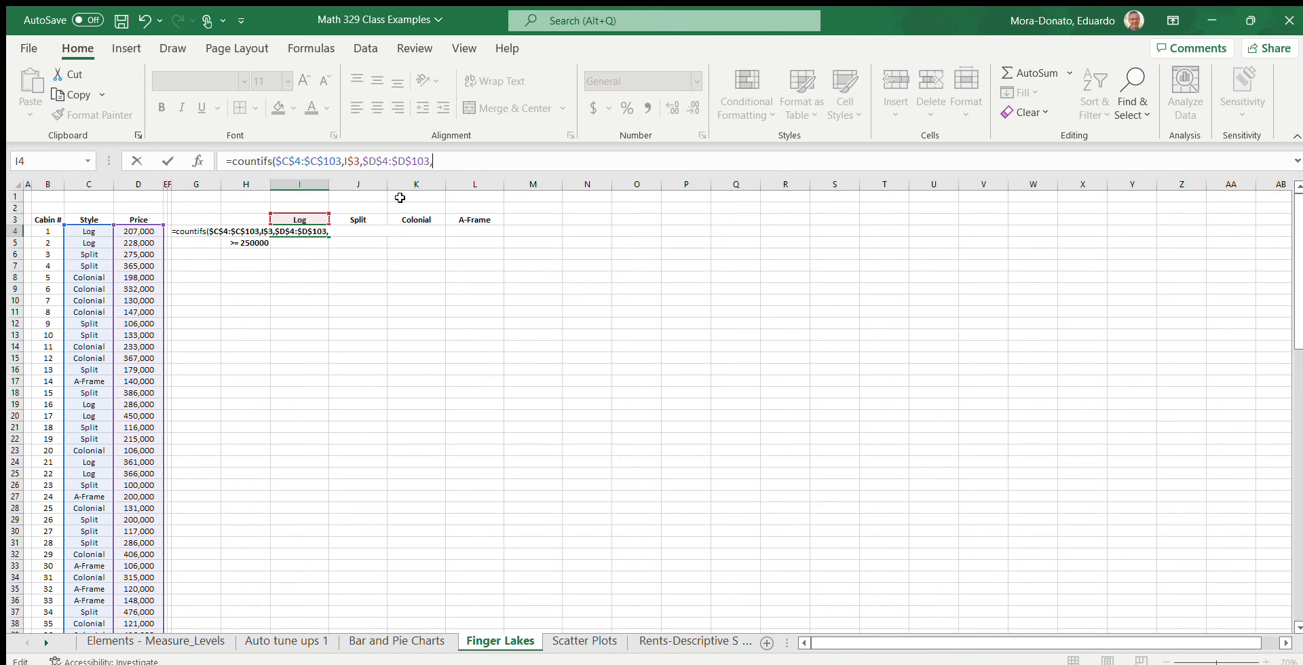
pyautogui.click(234, 216)
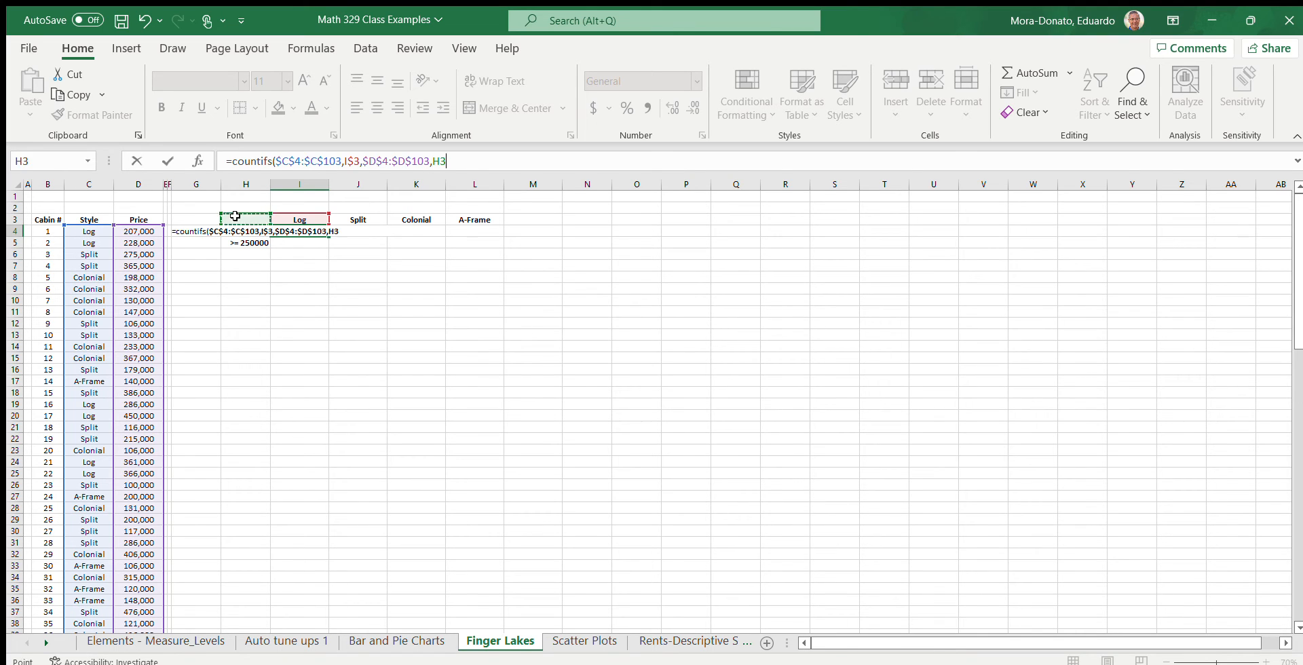
pyautogui.press('Down')
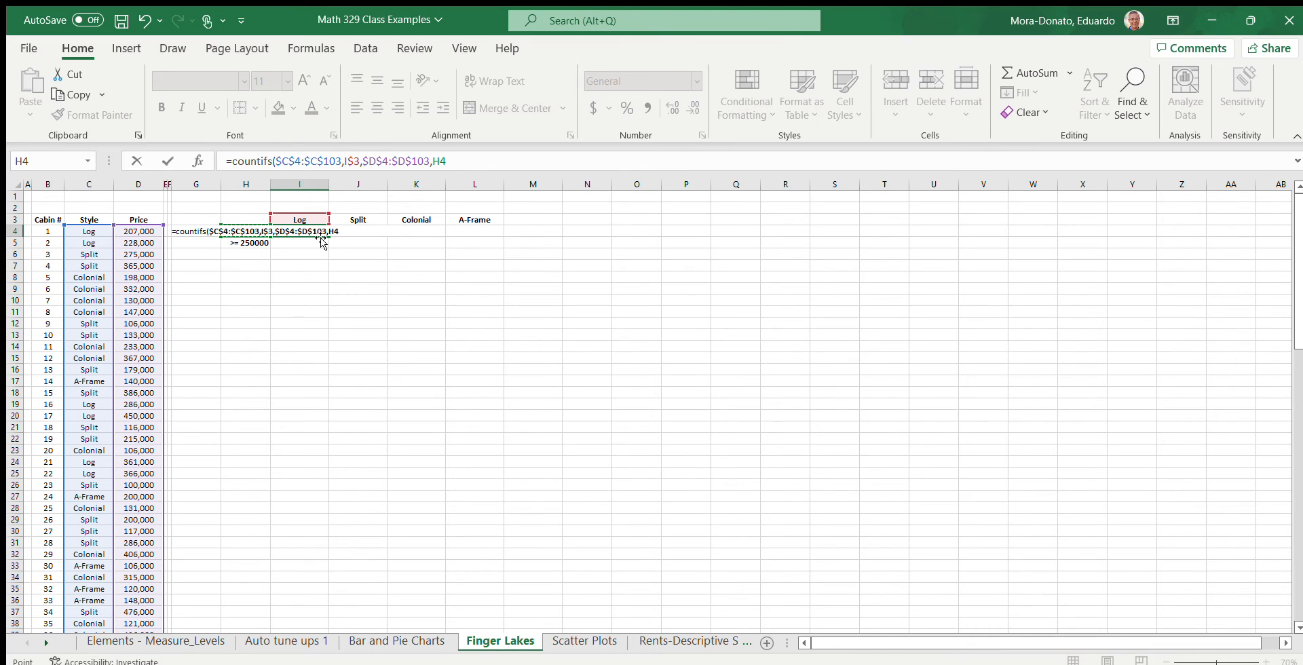
pyautogui.click(432, 161)
pyautogui.write('$')
pyautogui.doubleClick(472, 160)
pyautogui.click(474, 157)
pyautogui.press('Return')
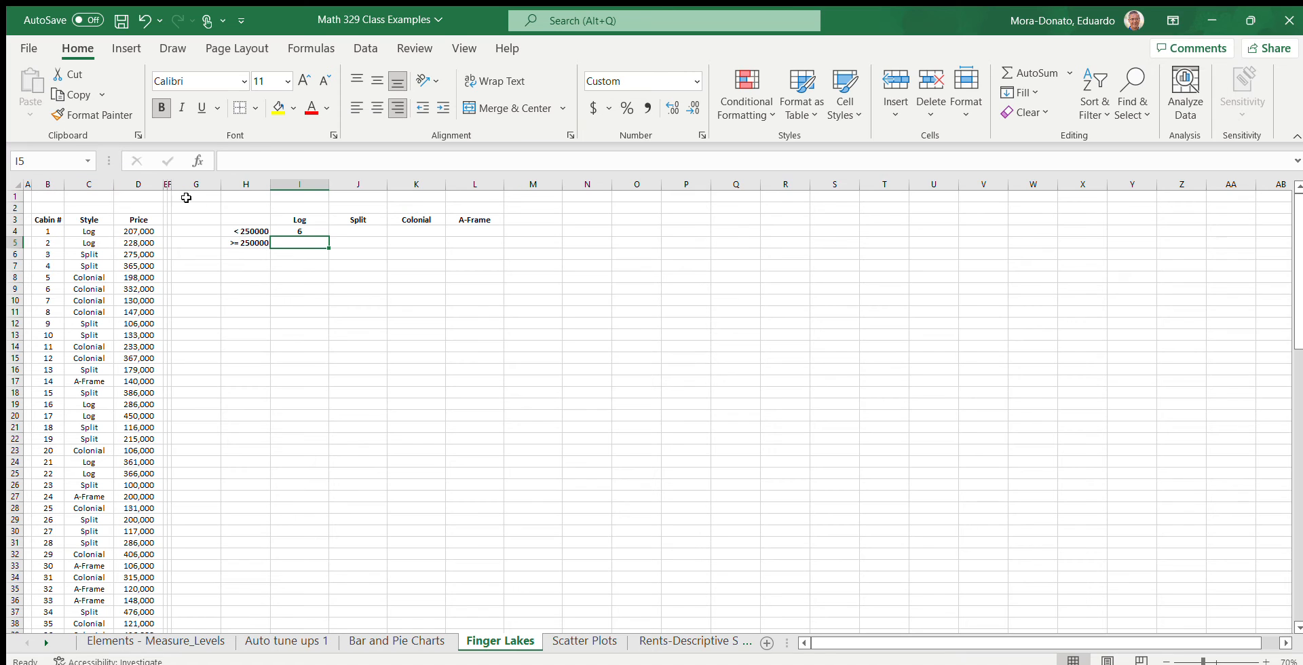
# Step: Fill the Log count formula from I4 down to I5 and check the references in the copy
pyautogui.click(313, 231)
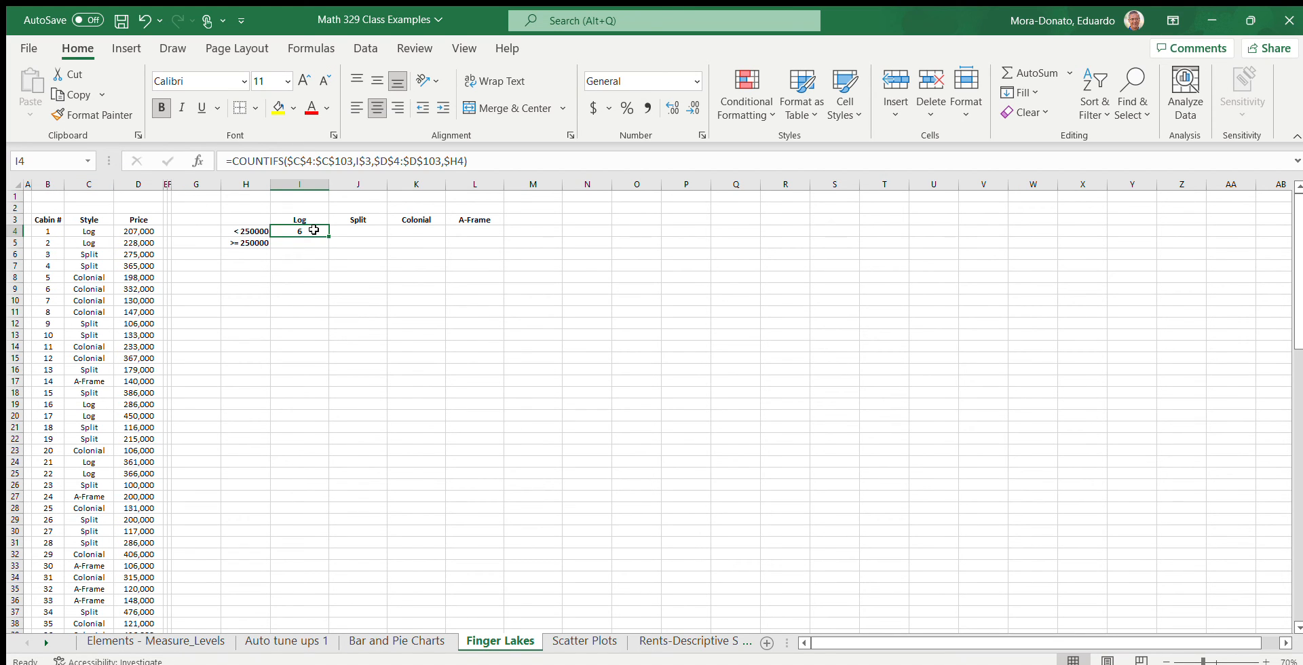
pyautogui.click(256, 230)
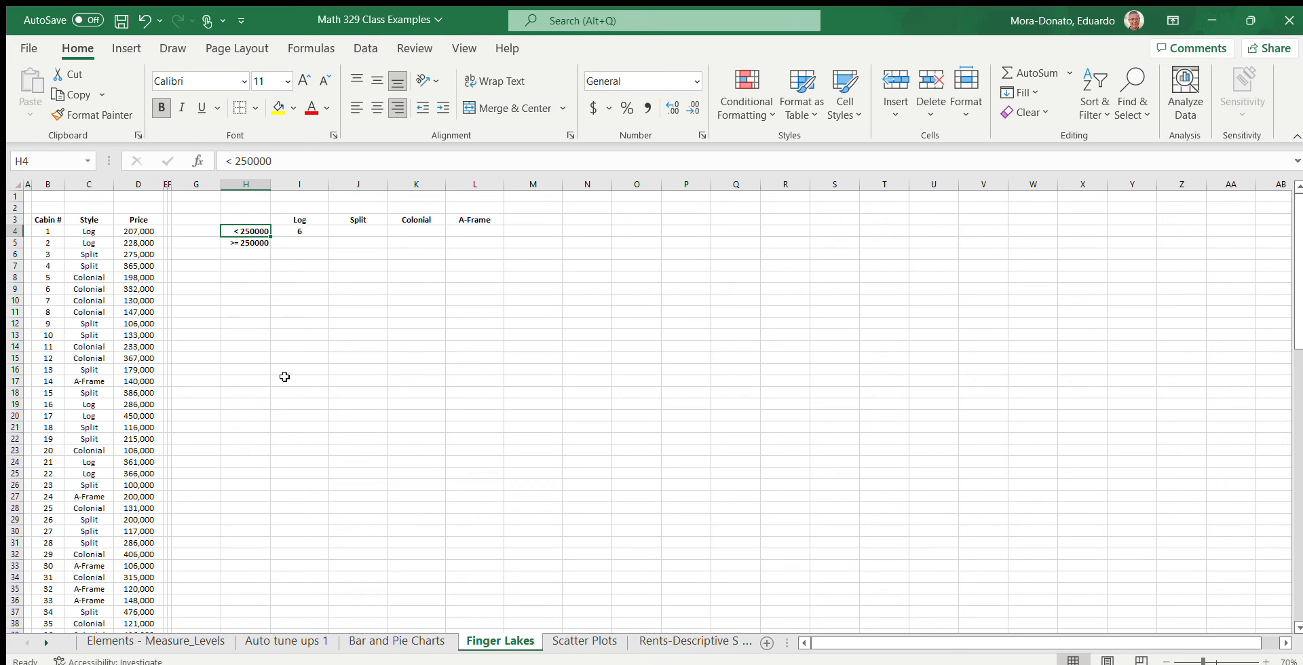
pyautogui.click(322, 299)
pyautogui.click(301, 231)
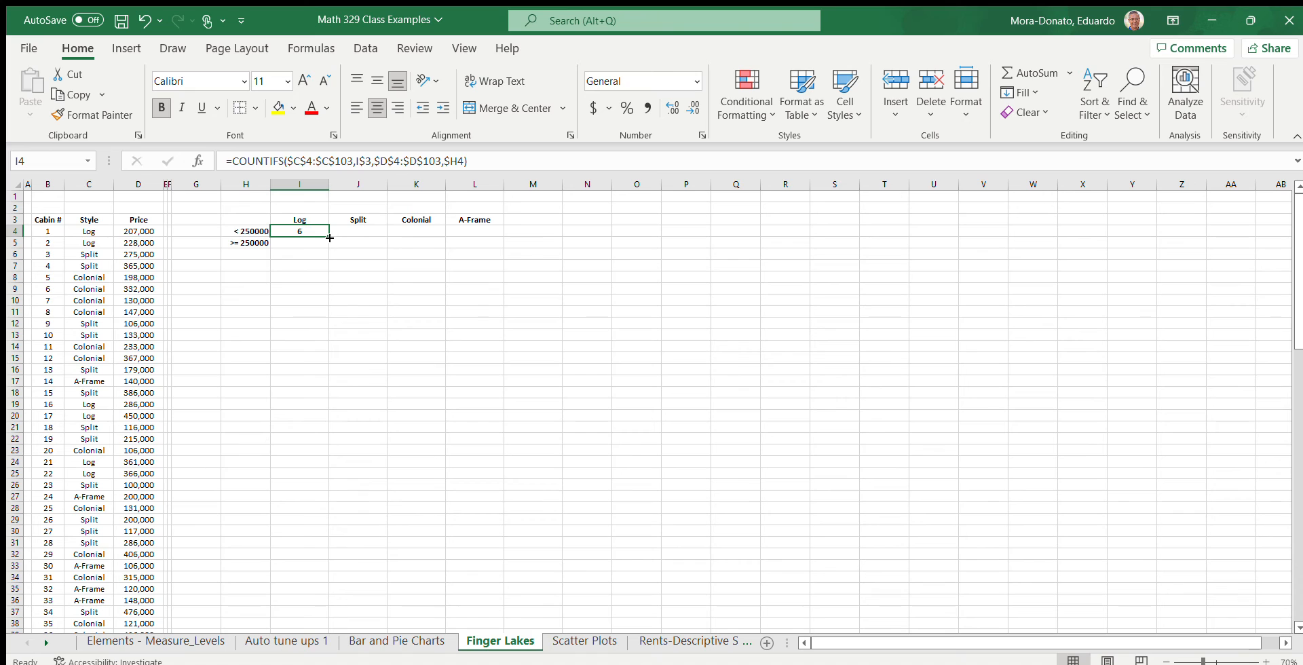
pyautogui.moveTo(330, 237); pyautogui.dragTo(302, 242)
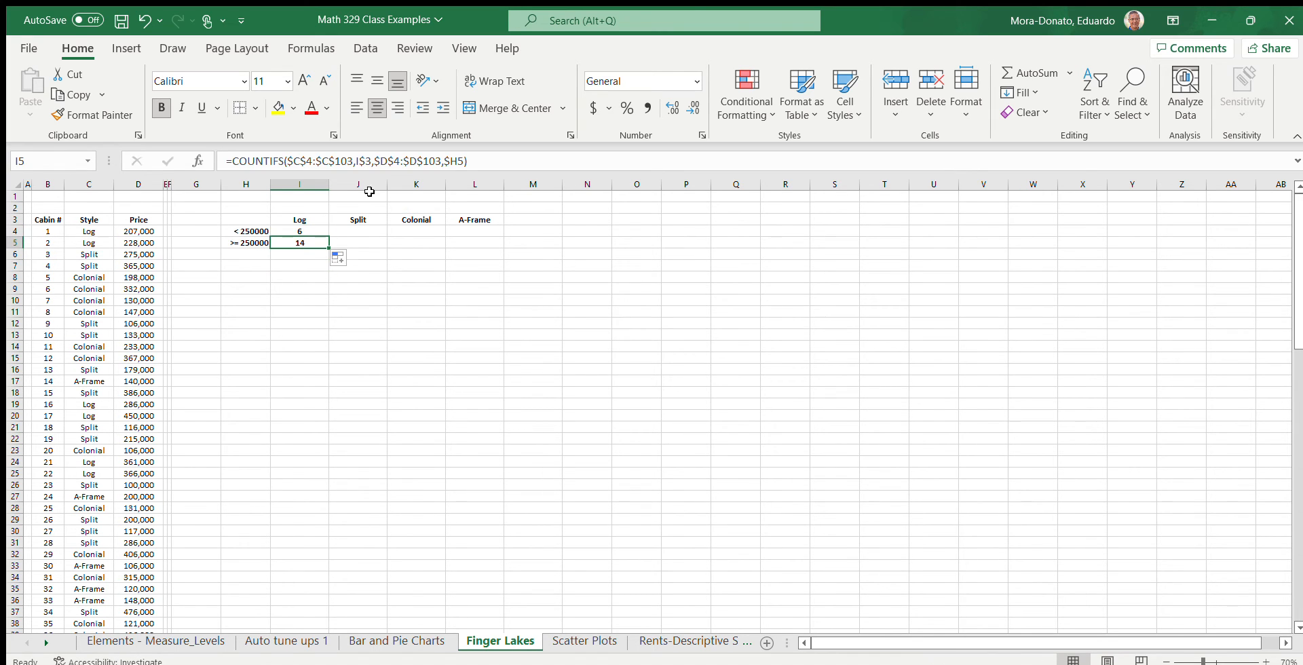
pyautogui.click(480, 163)
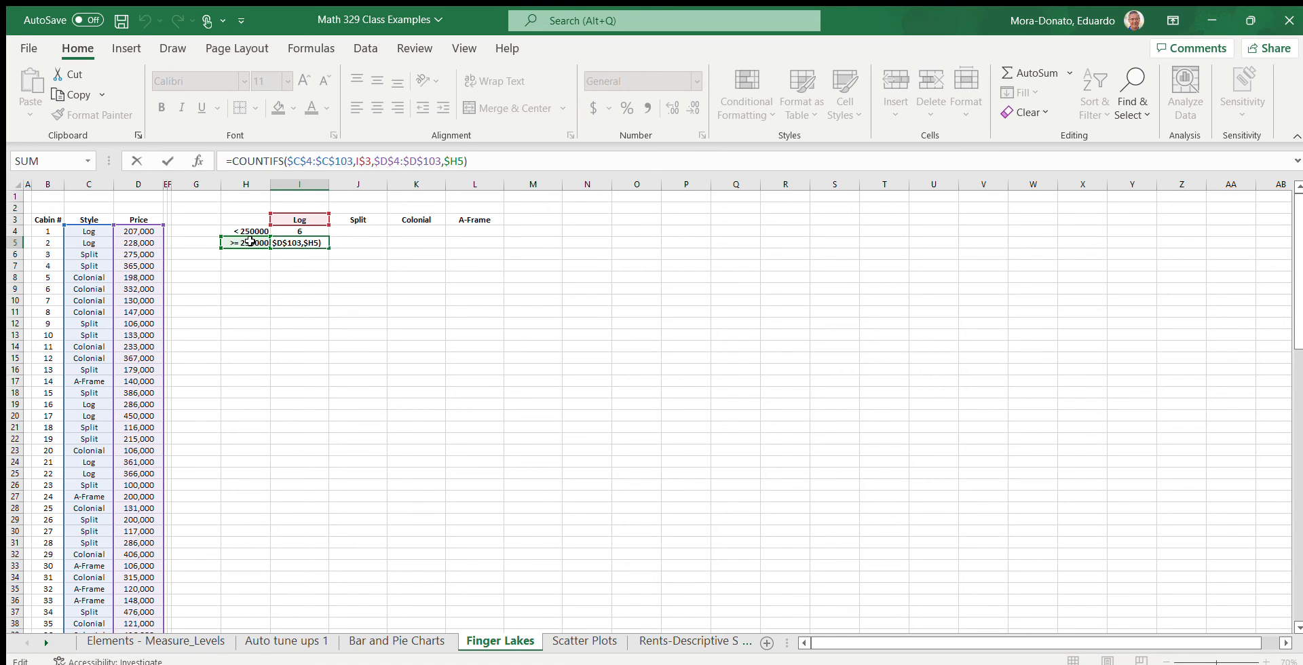
pyautogui.press('Return')
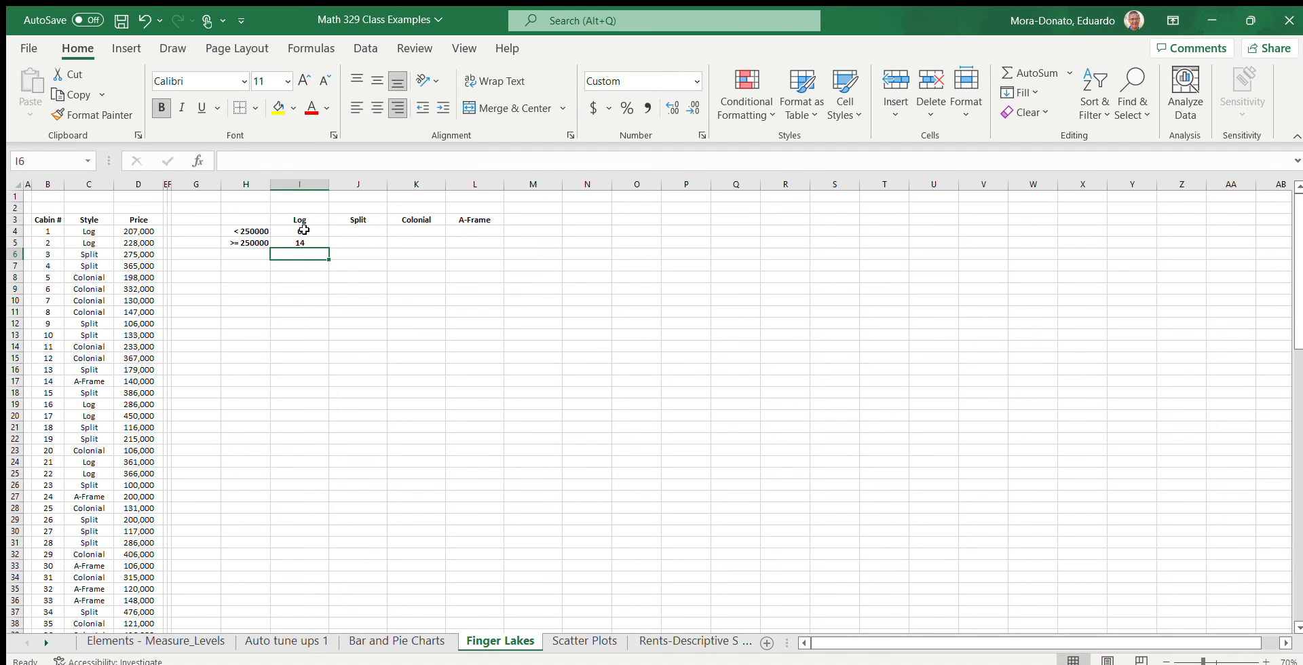
# Step: Fill the count formulas in I4:I5 across to column L and select I4:L5 to check the overall count
pyautogui.moveTo(302, 232); pyautogui.dragTo(486, 250)
pyautogui.click(430, 299)
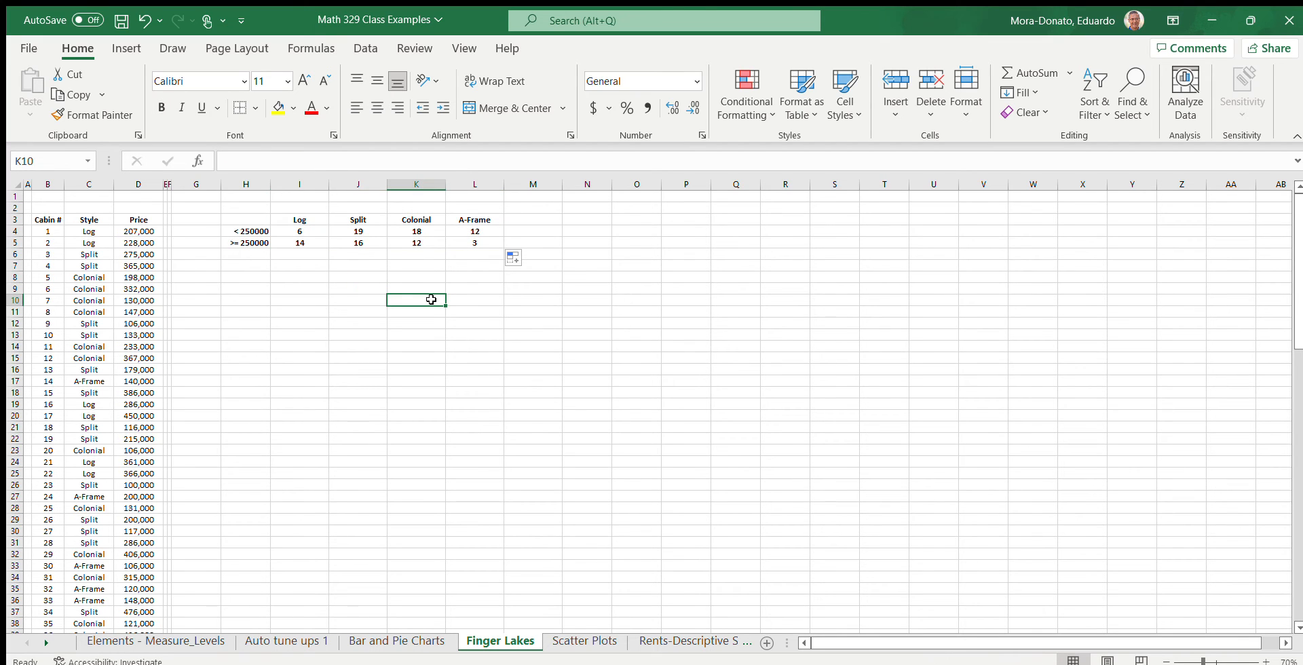
pyautogui.moveTo(297, 232); pyautogui.dragTo(460, 242)
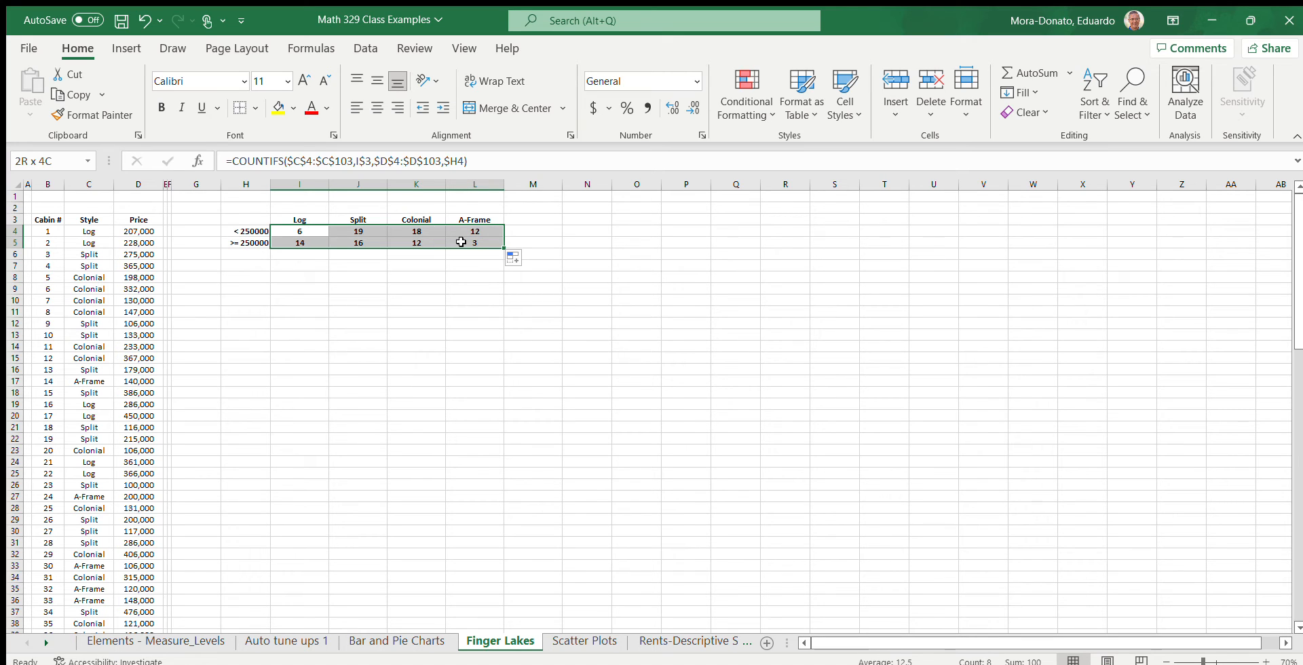
# Step: Review the cross-tabulated counts by selecting the Log column I3:I6 and the neighbouring style columns
pyautogui.click(337, 285)
pyautogui.moveTo(304, 222); pyautogui.dragTo(308, 258)
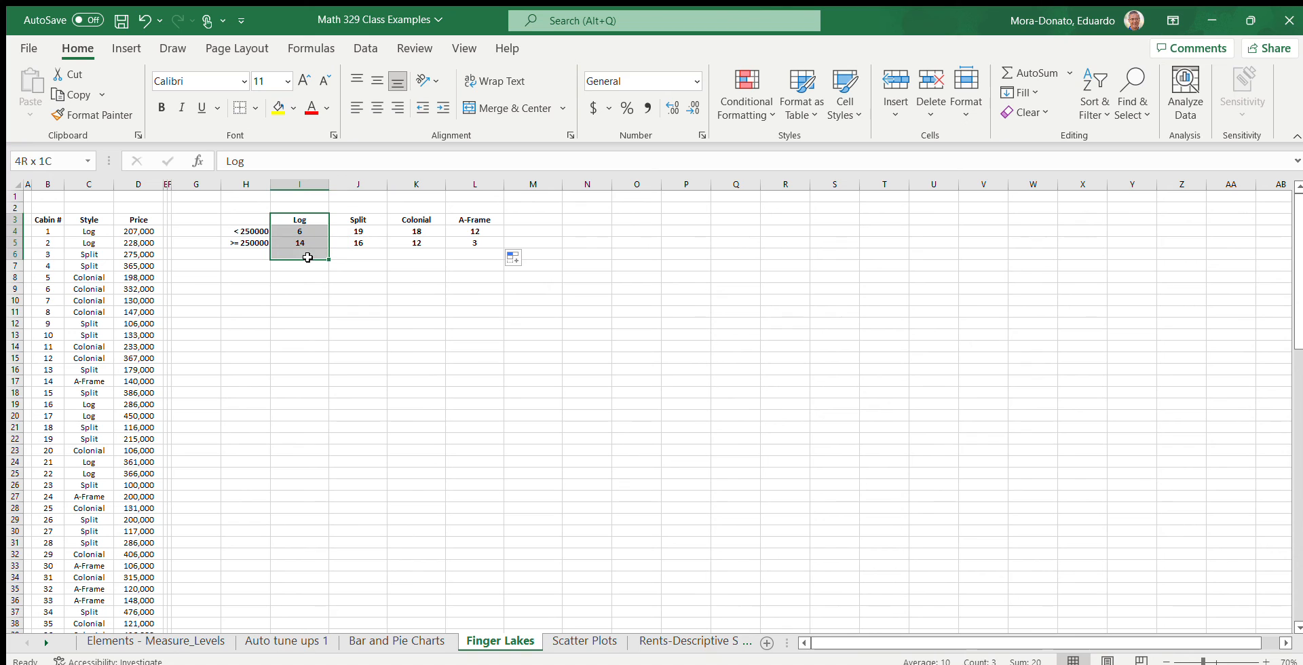
pyautogui.moveTo(355, 219); pyautogui.dragTo(458, 233)
pyautogui.click(384, 357)
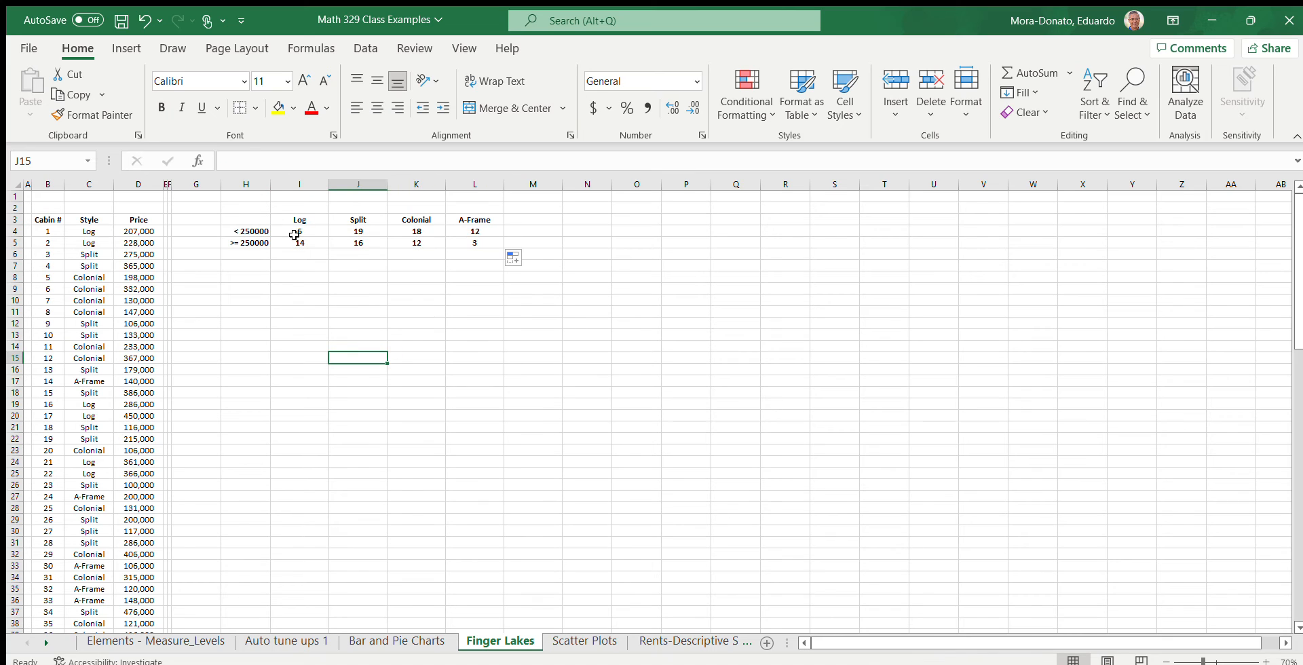
# Step: Enter a SUM of all the style and price counts, I4:L5, in M6 as the grand total
pyautogui.click(535, 259)
pyautogui.write('=sum(')
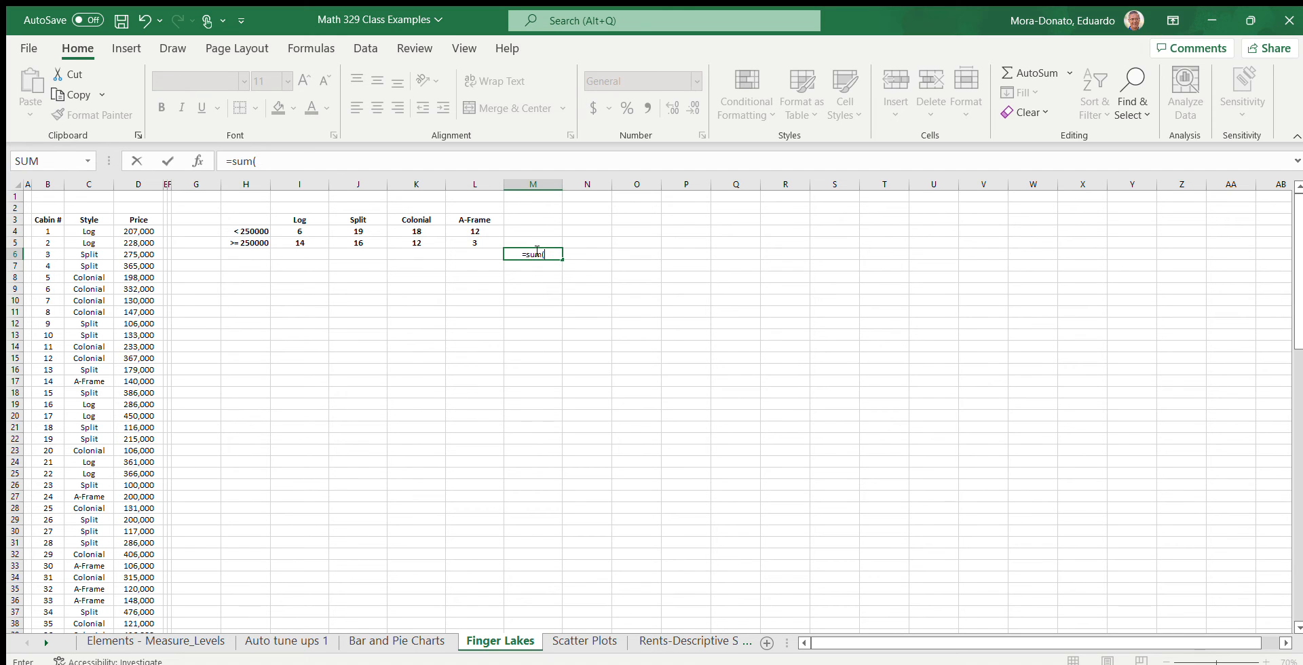
pyautogui.press('Left')
pyautogui.press('Up')
pyautogui.hotkey('shift', 'Up')
pyautogui.hotkey('shift', 'Left')
pyautogui.hotkey('shift', 'Left')
pyautogui.hotkey('shift', 'Left')
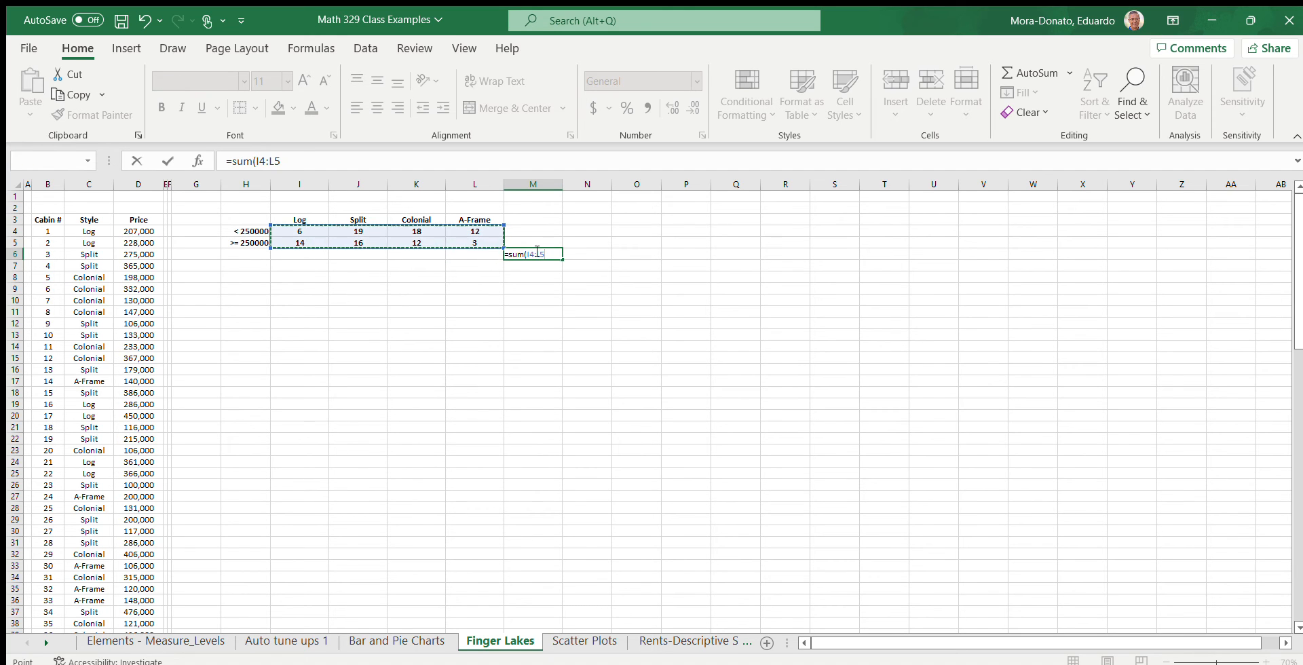
pyautogui.write(')')
pyautogui.press('Return')
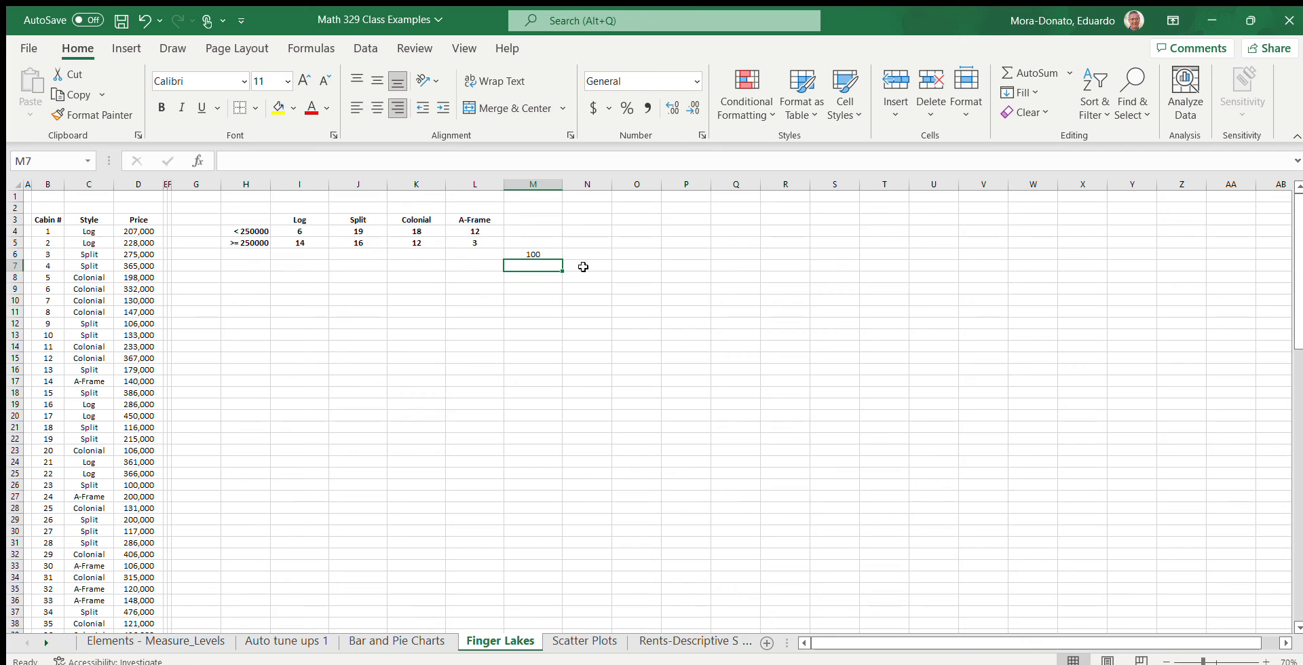
# Step: Make the grand total in M6 bold
pyautogui.click(541, 251)
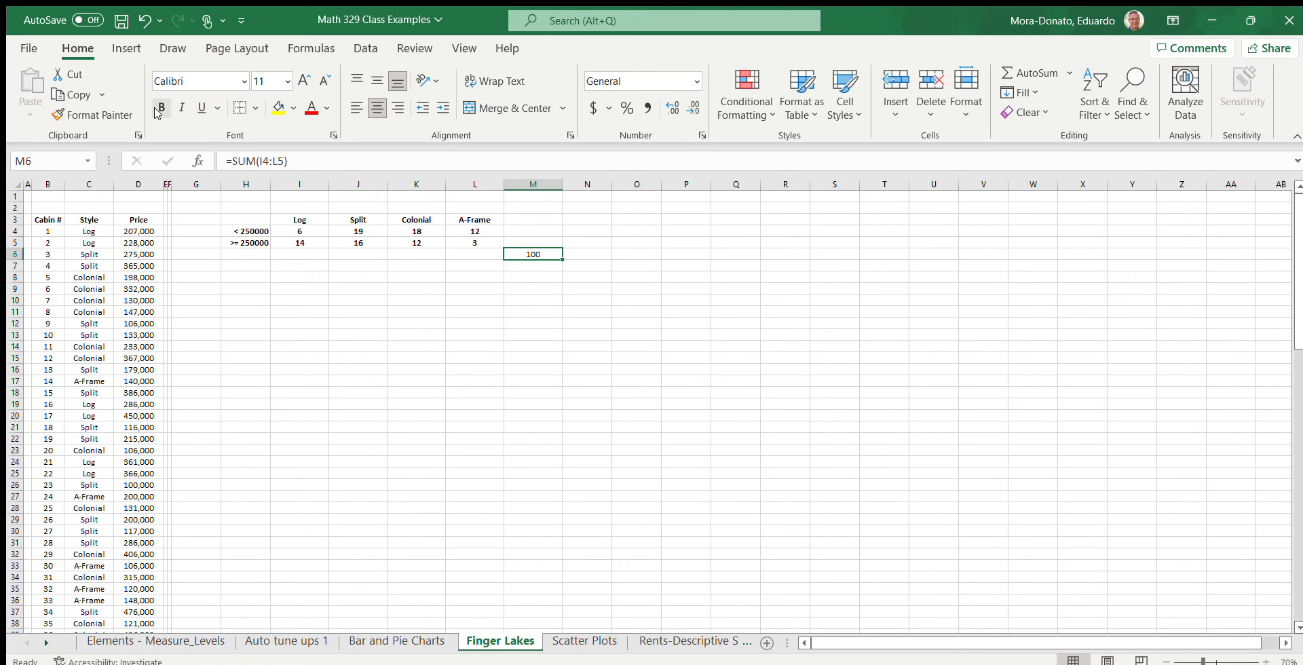
pyautogui.click(529, 279)
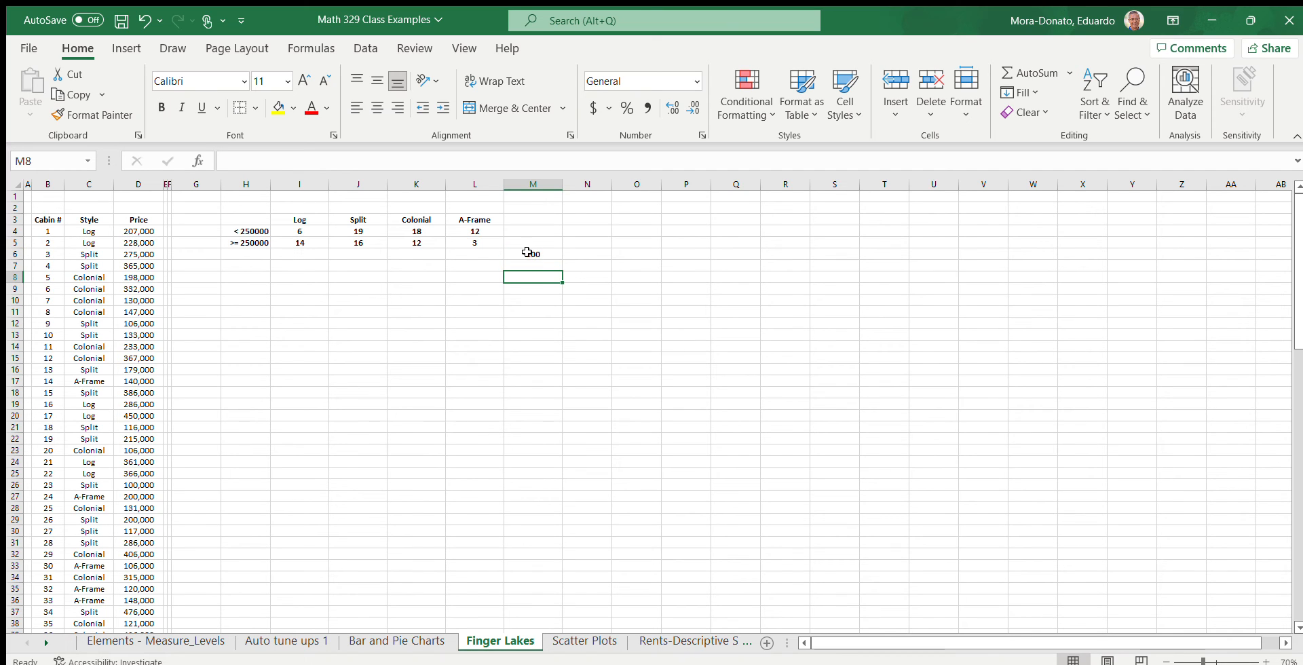
pyautogui.click(527, 252)
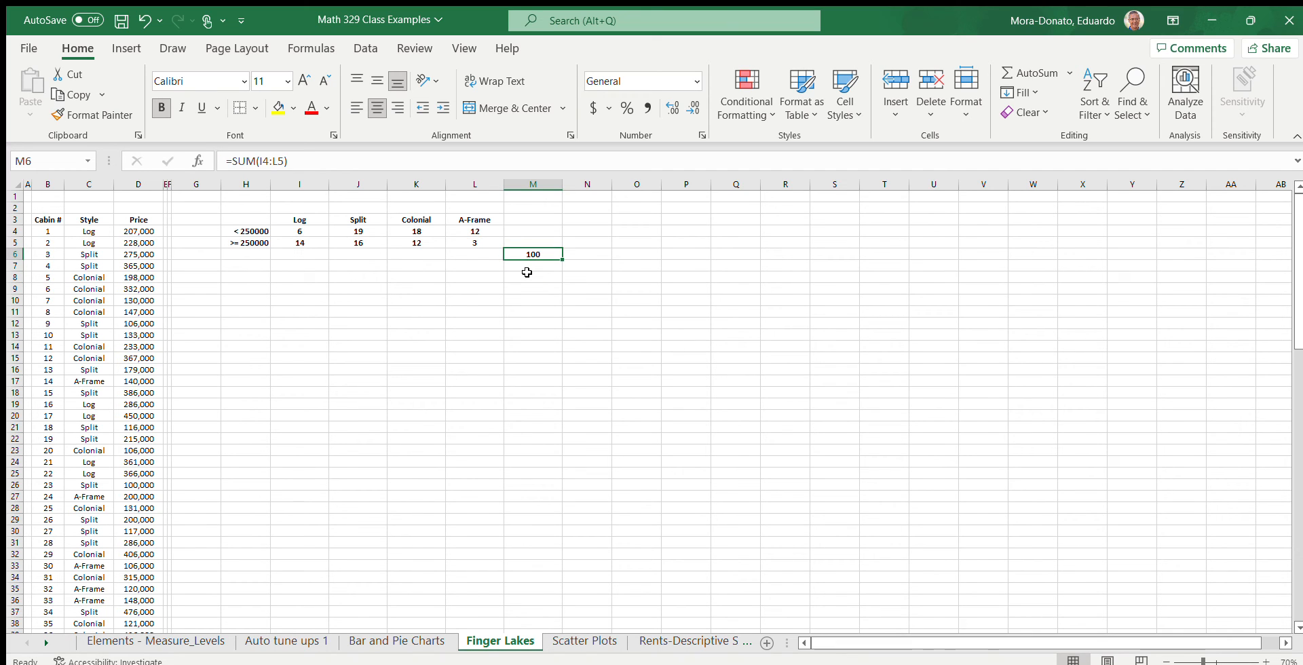
# Step: Change the first price-class label in H4 to <= 250000
pyautogui.click(254, 231)
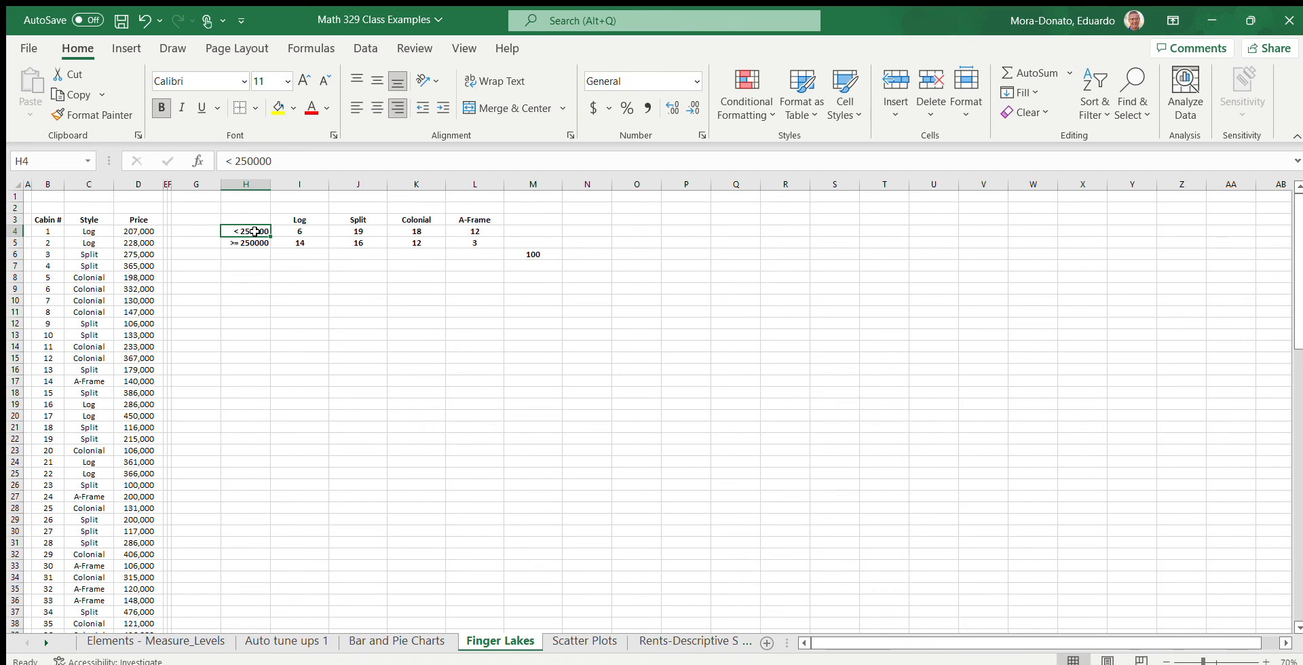
pyautogui.click(231, 161)
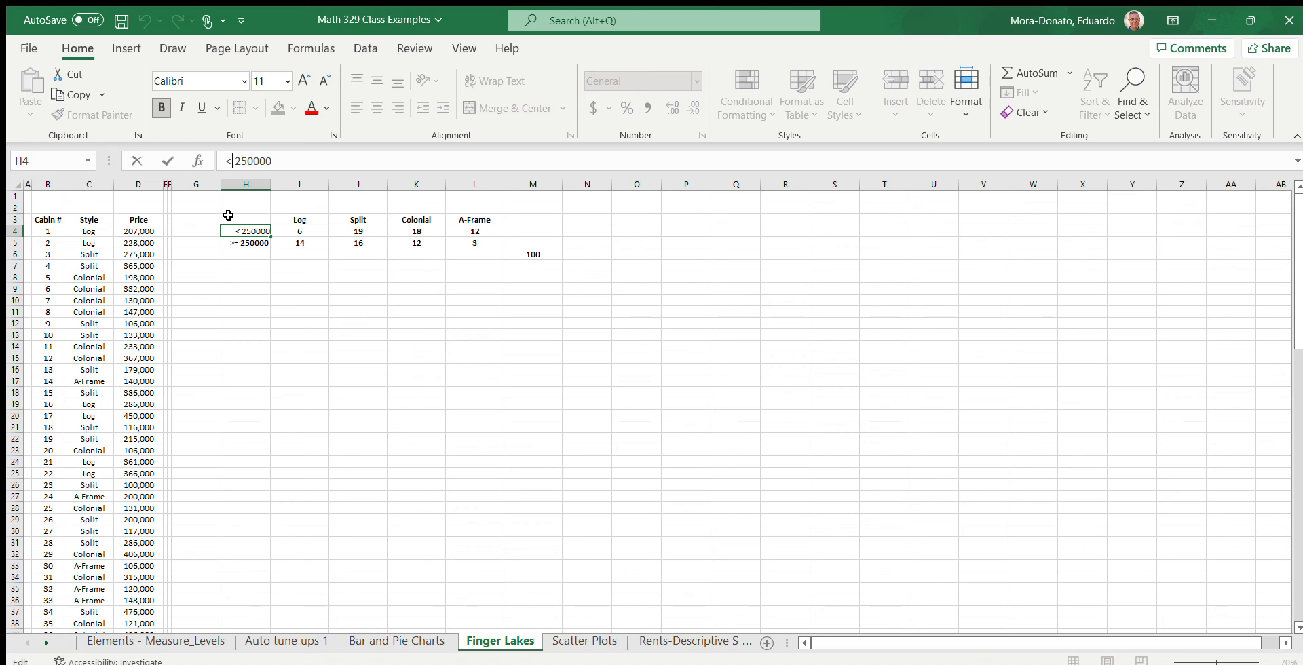
pyautogui.write('+')
pyautogui.press('BackSpace')
pyautogui.write('=')
pyautogui.press('Return')
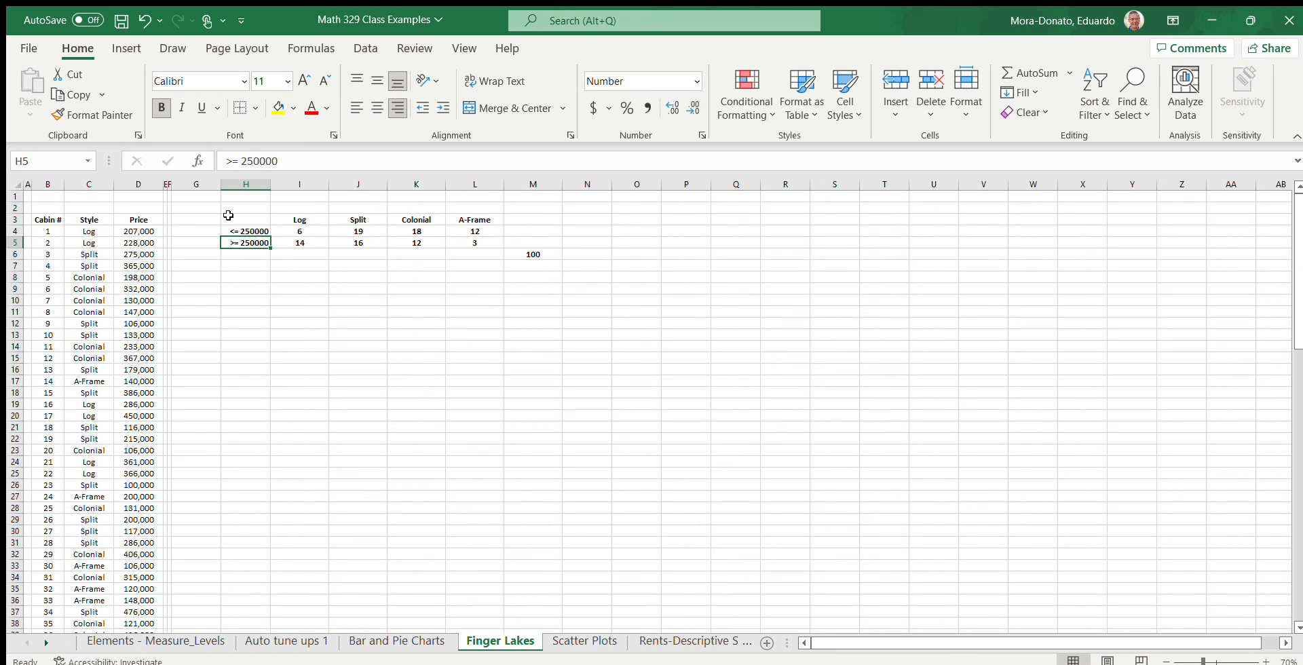
# Step: Check the Log count formula in I4 and compare the two price-class criteria in H4 and H5 for overlap
pyautogui.press('Up')
pyautogui.press('Right')
pyautogui.press('Right')
pyautogui.press('Right')
pyautogui.press('Right')
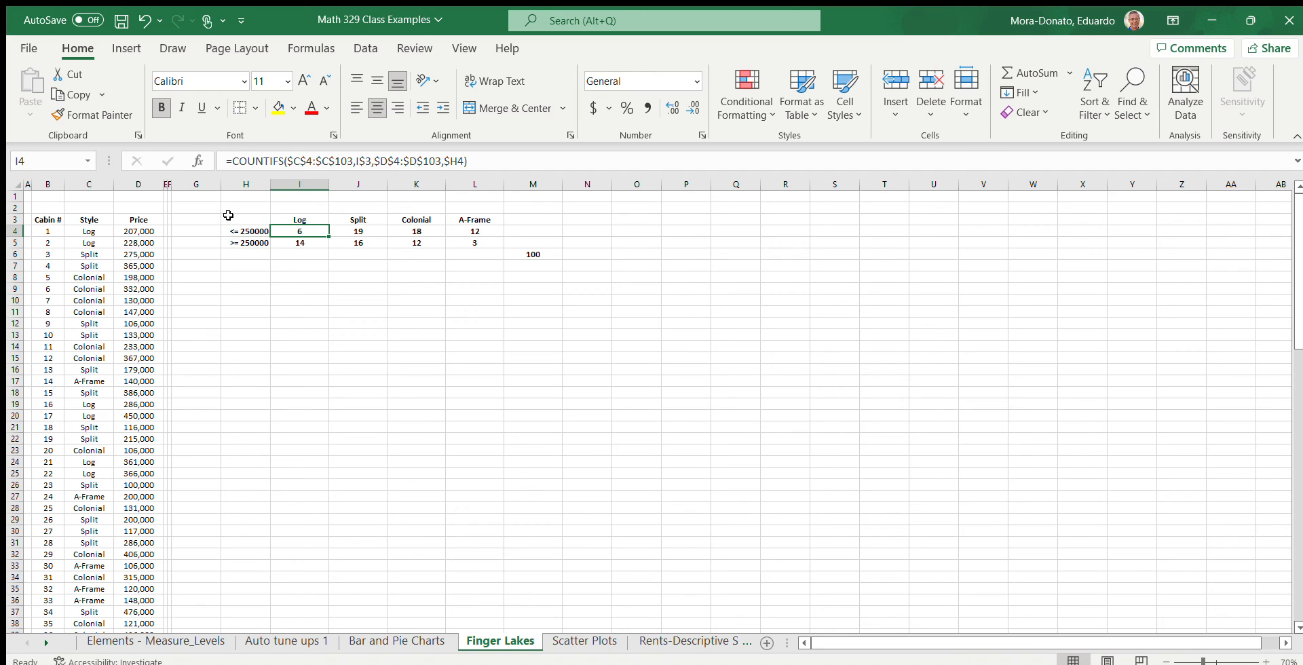
pyautogui.press('Left')
pyautogui.press('Left')
pyautogui.press('Left')
pyautogui.press('Left')
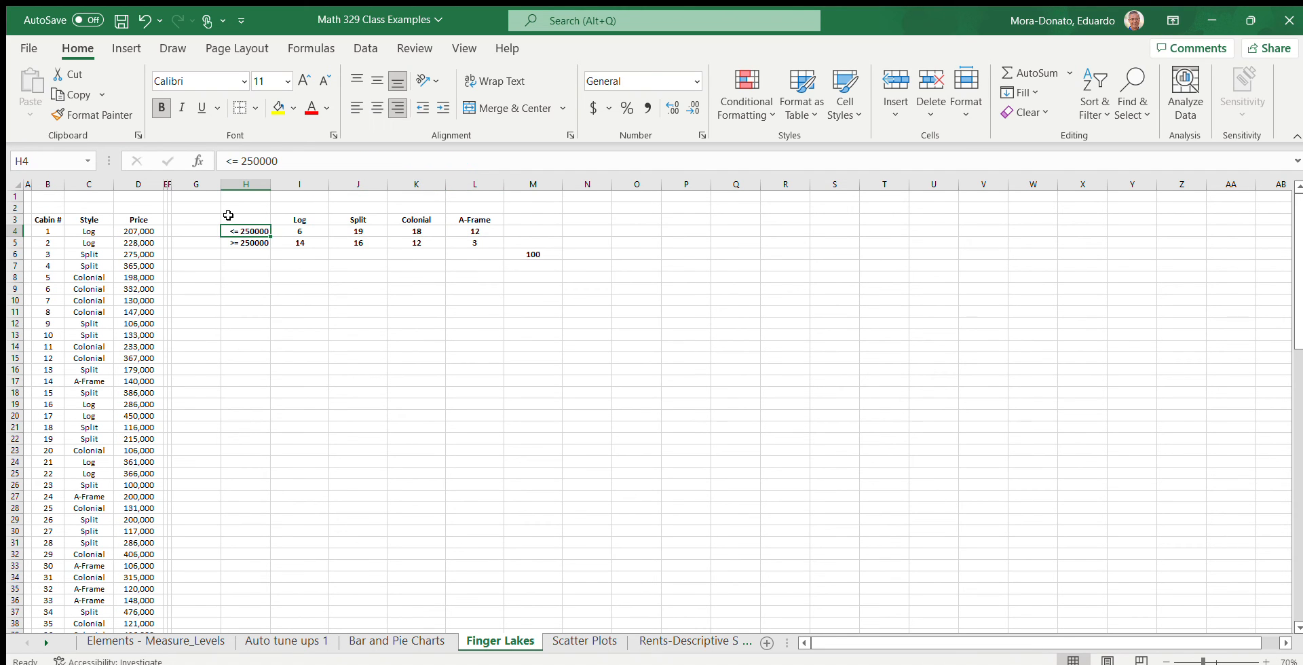
pyautogui.press('Down')
pyautogui.press('Up')
pyautogui.press('Down')
pyautogui.press('Up')
pyautogui.press('Down')
pyautogui.press('Up')
pyautogui.press('Down')
pyautogui.press('Up')
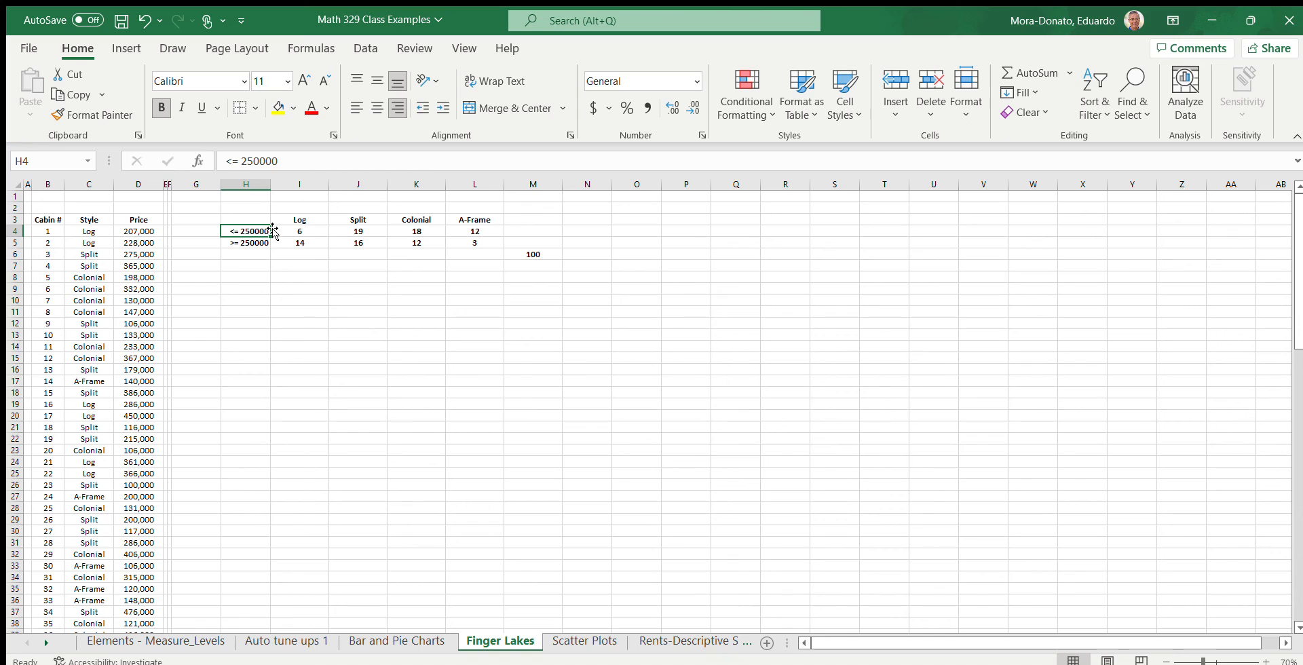
# Step: Restore the strict less-than criterion < 250000 in H4
pyautogui.click(242, 161)
pyautogui.press('BackSpace')
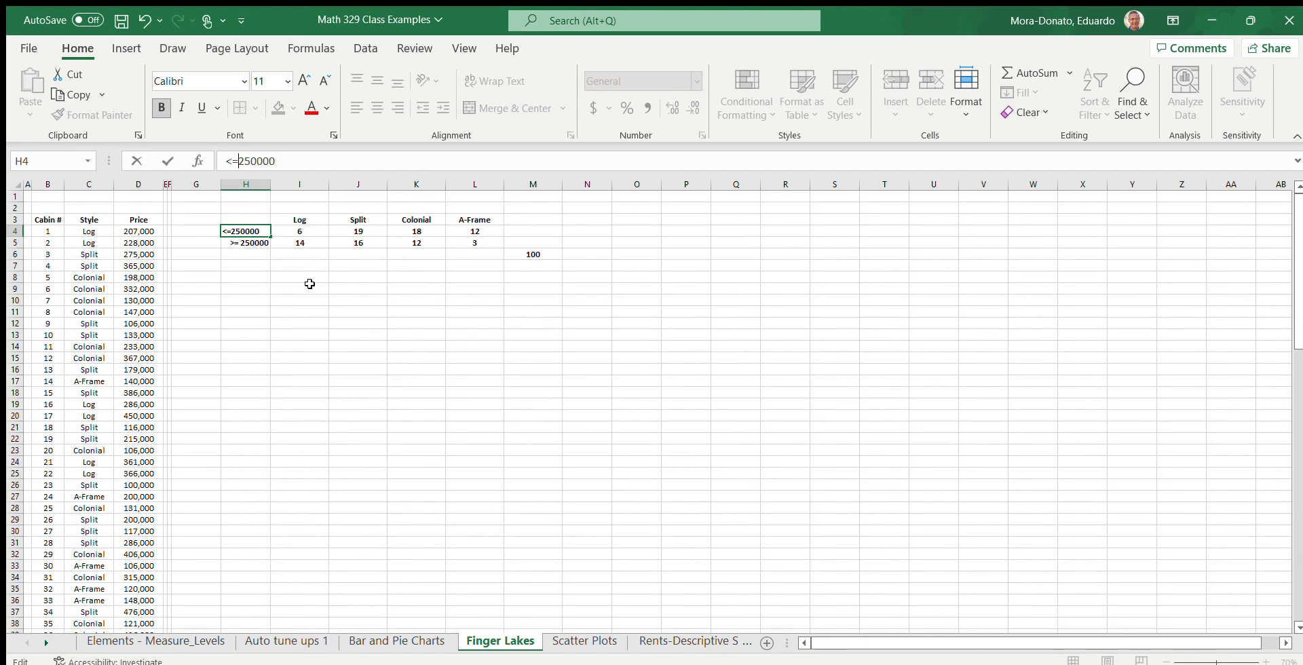
pyautogui.press('Return')
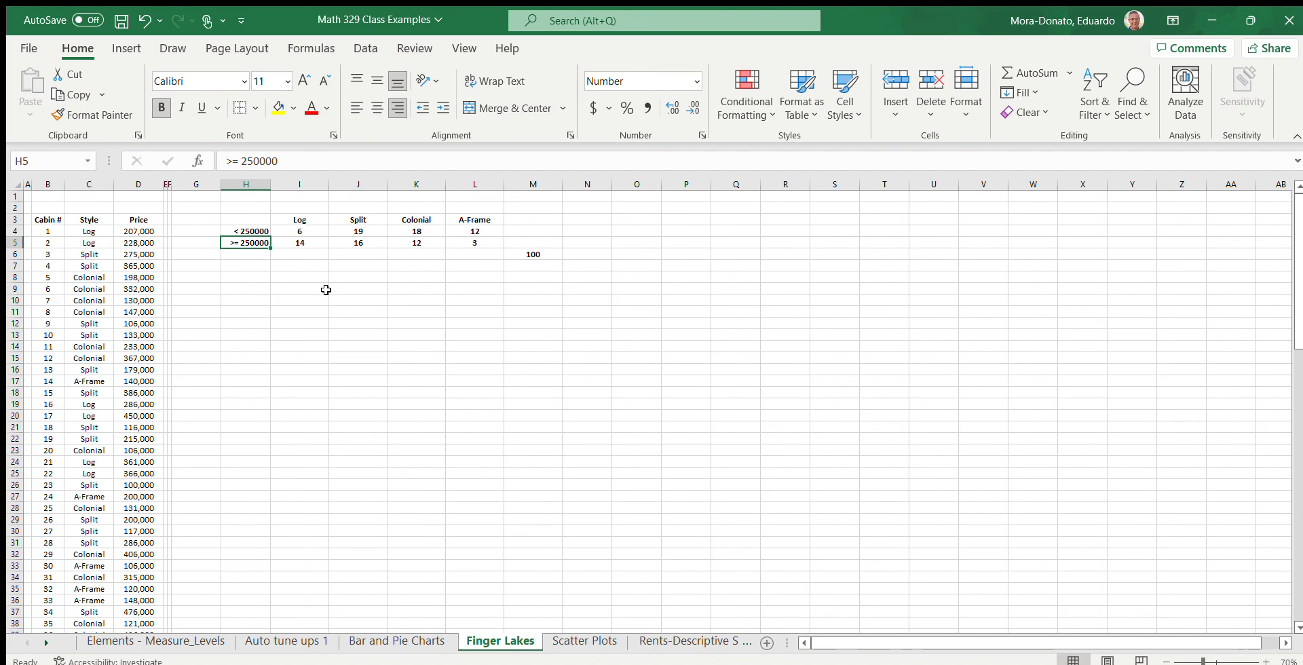
pyautogui.click(337, 320)
pyautogui.click(314, 288)
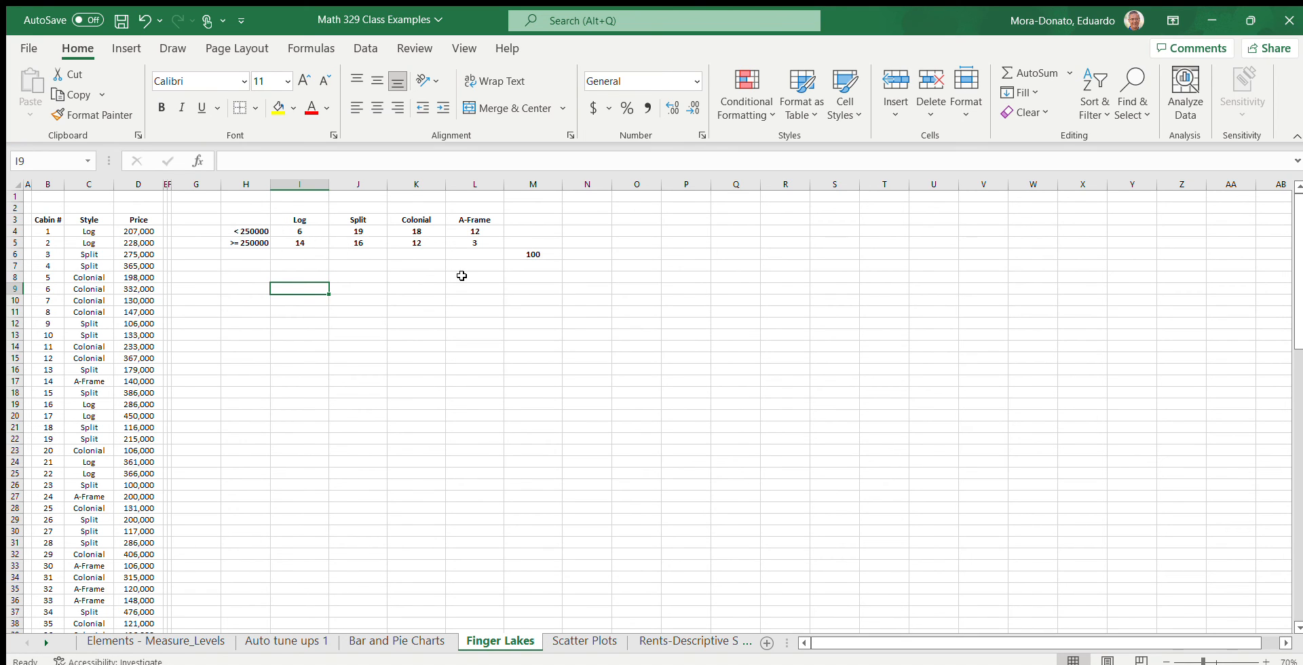
# Step: Label H6 as Total (style) and sum the two Log counts, I4:I5, in I6
pyautogui.click(255, 256)
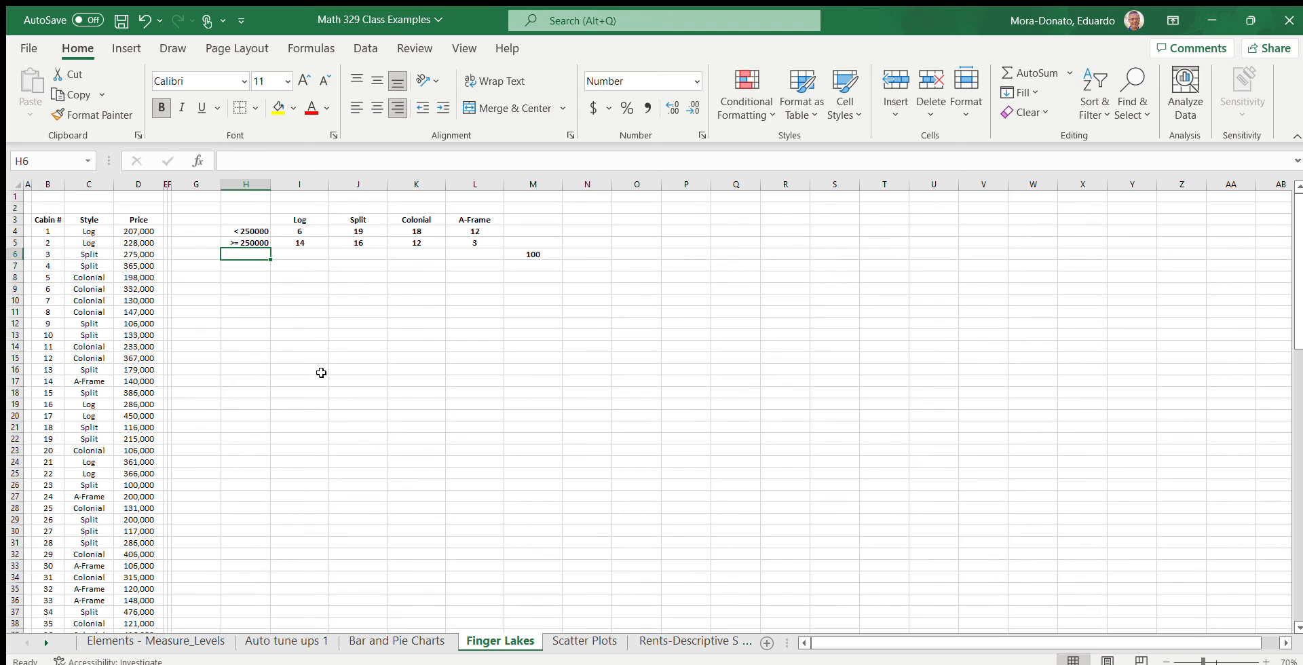
pyautogui.write('Total (style')
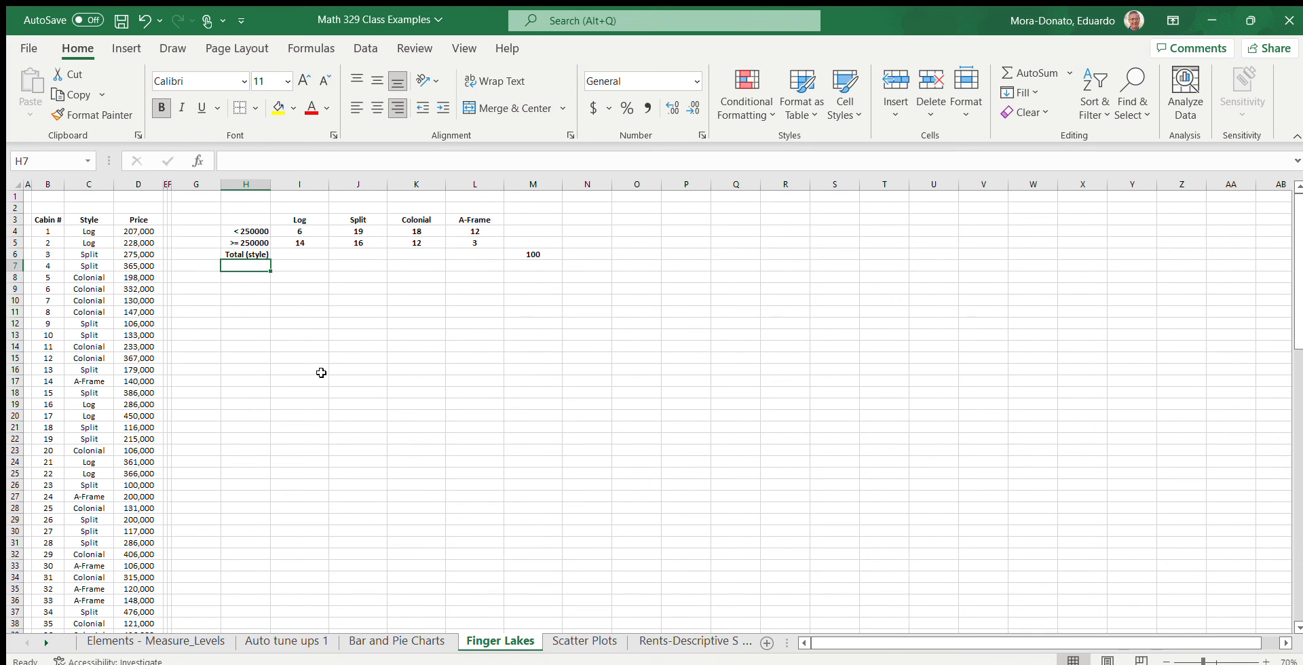
pyautogui.click(299, 251)
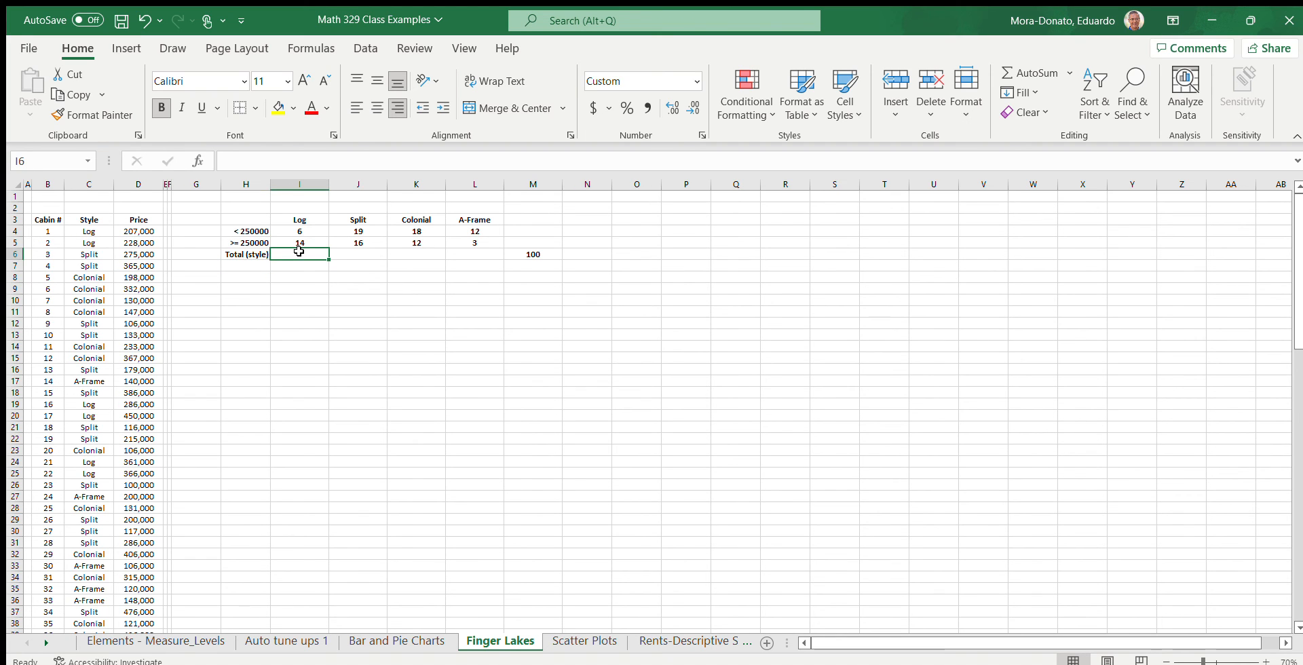
pyautogui.write('=su')
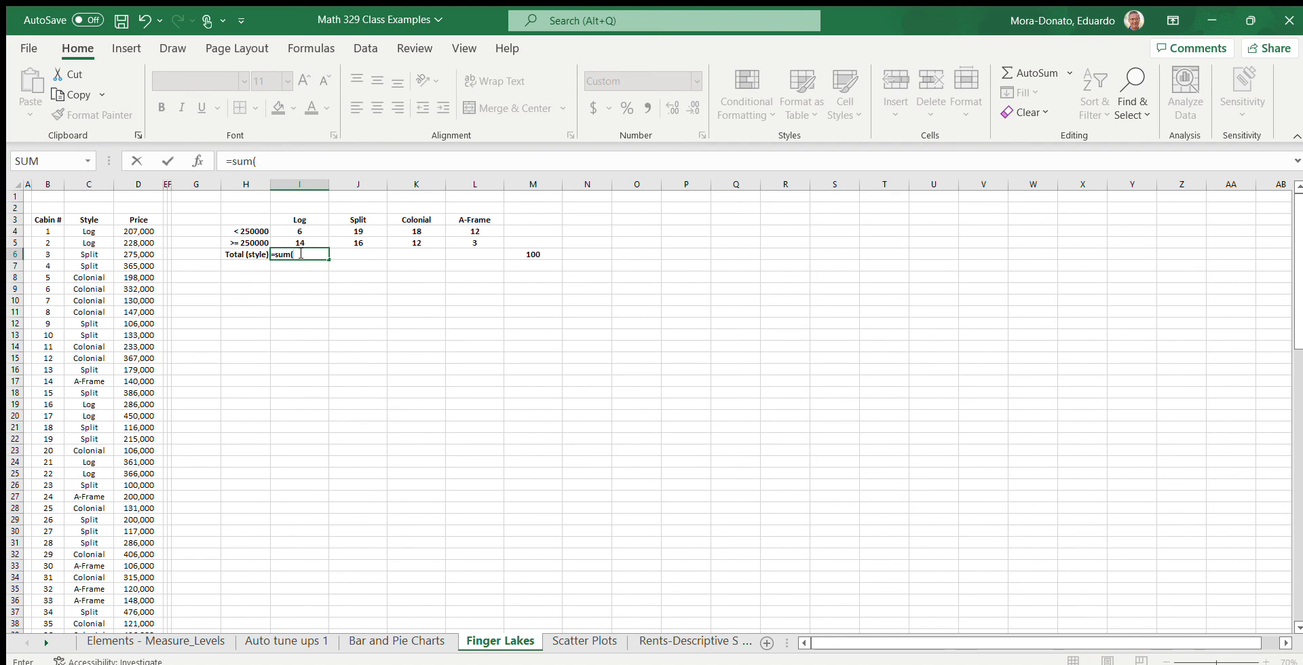
pyautogui.write('m(')
pyautogui.press('Up')
pyautogui.press('Up')
pyautogui.hotkey('shift', 'Down')
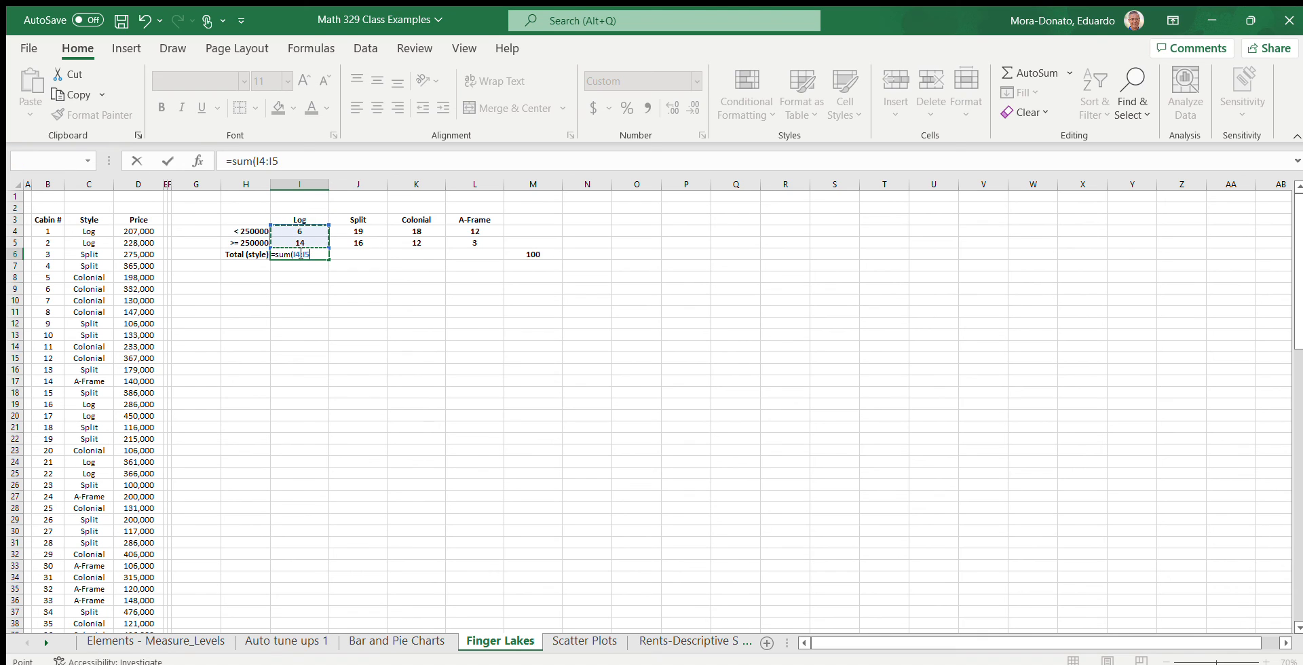
pyautogui.press('Return')
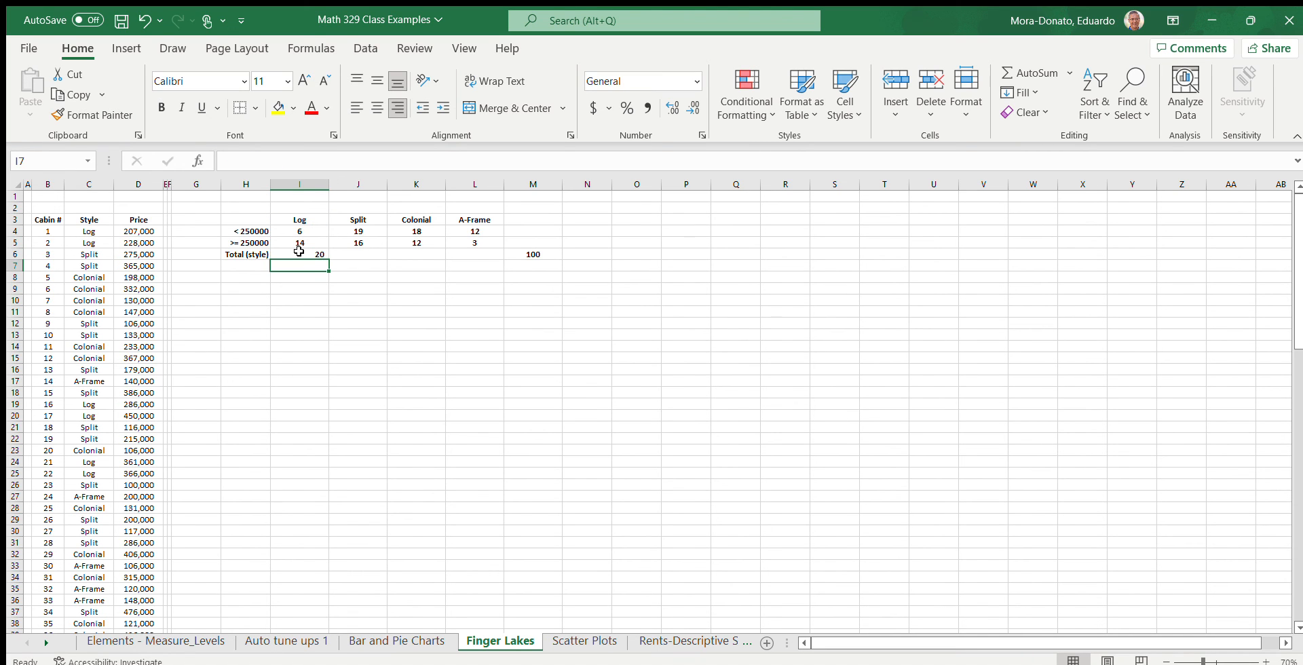
# Step: Fill the Log total formula from I6 across to L6 and select I6:L6 to check the style totals
pyautogui.click(298, 251)
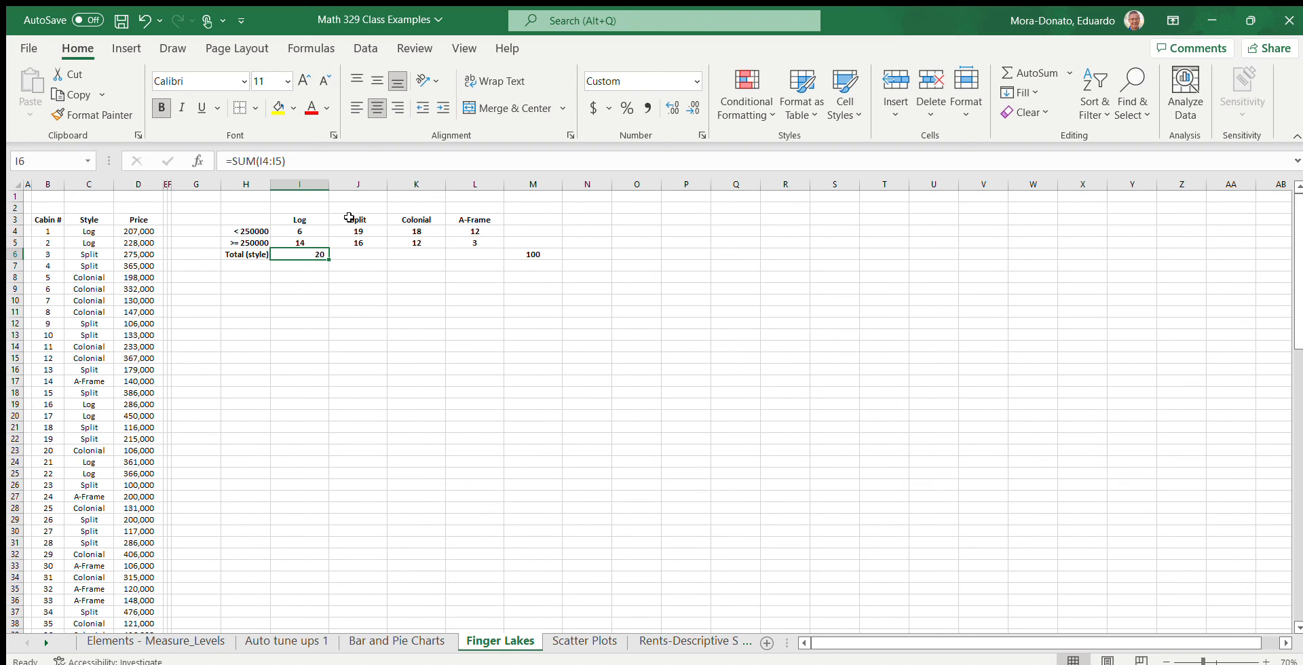
pyautogui.click(380, 312)
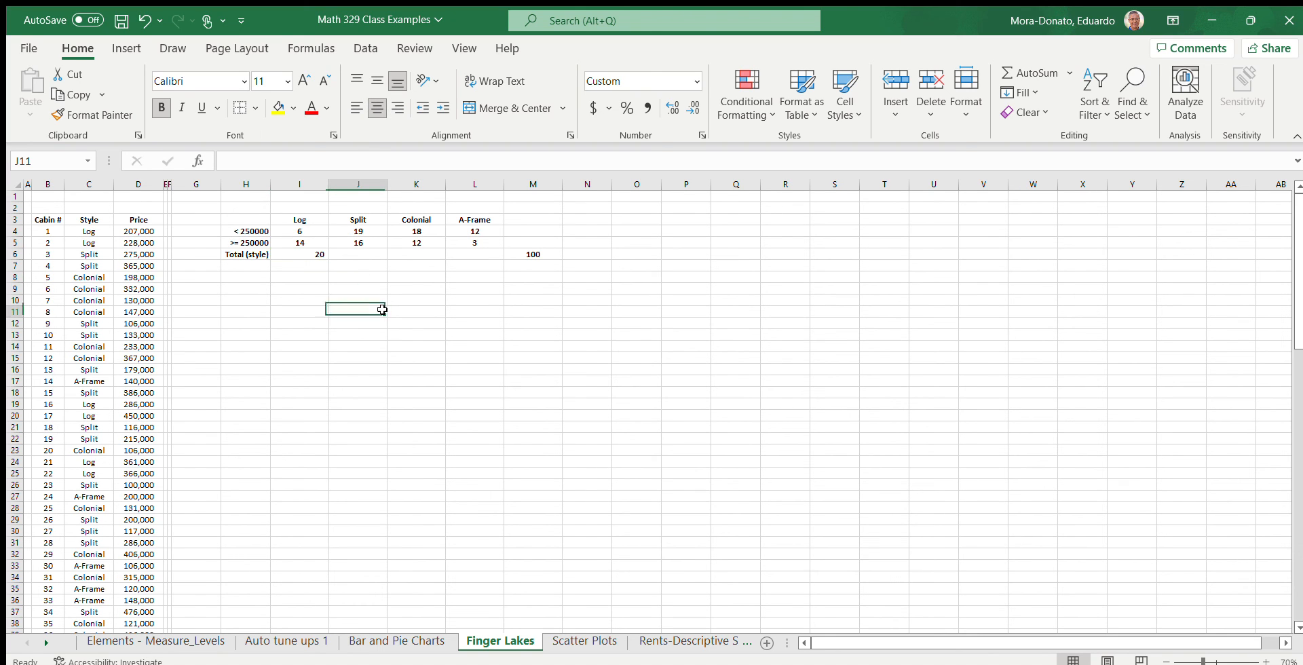
pyautogui.click(300, 251)
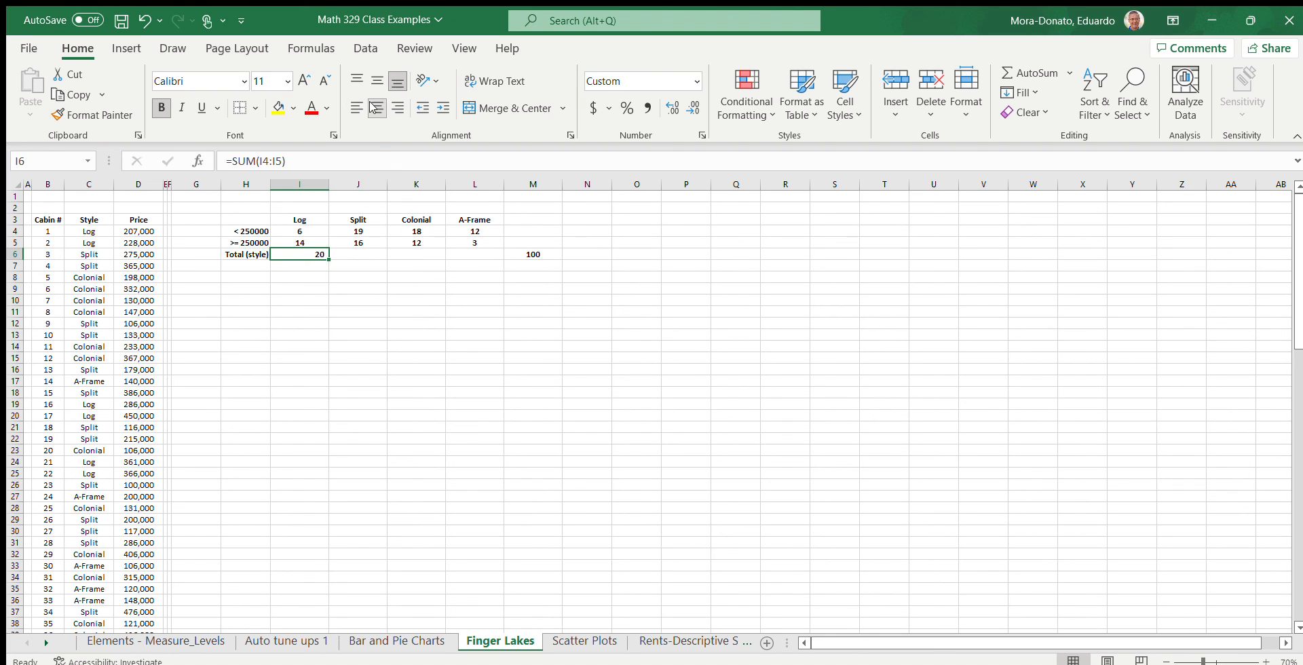
pyautogui.click(318, 320)
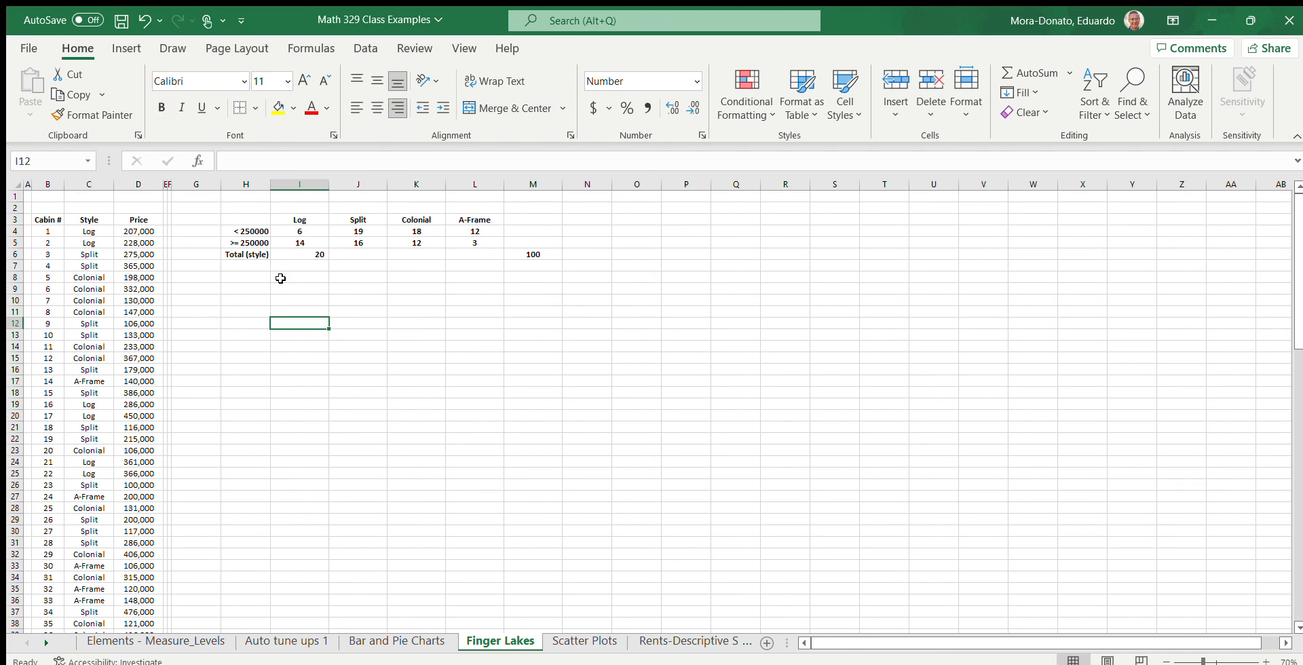
pyautogui.click(318, 253)
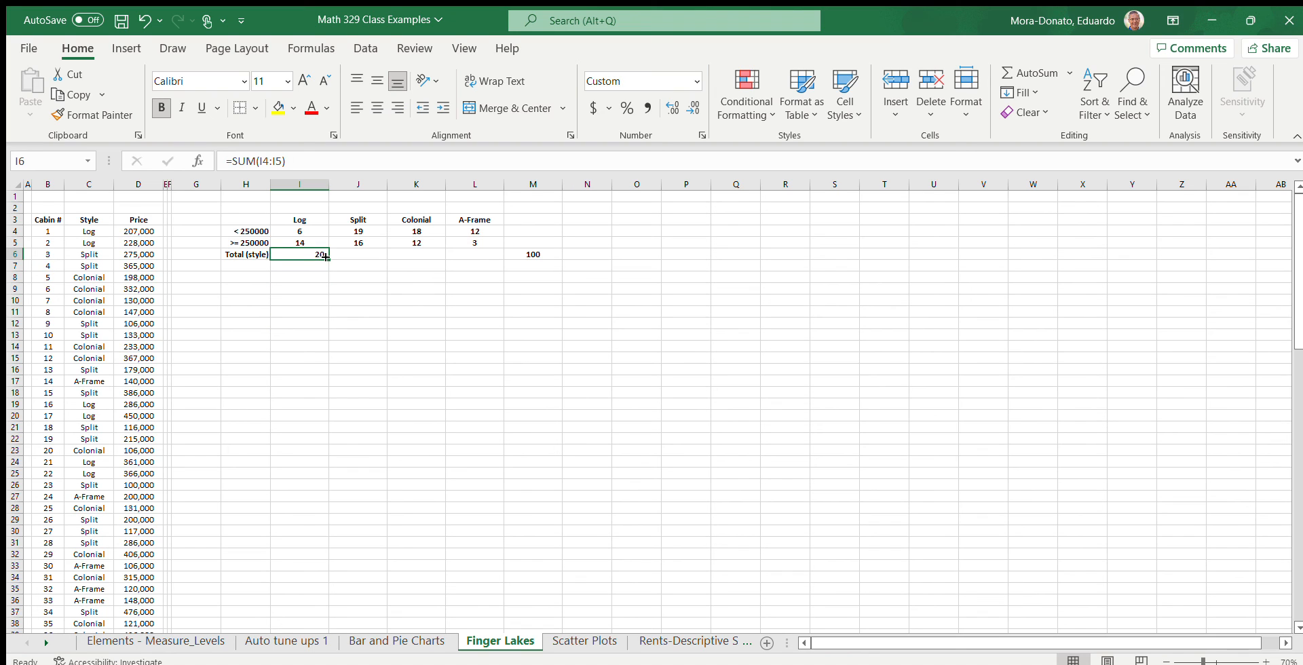
pyautogui.moveTo(327, 257); pyautogui.dragTo(475, 261)
pyautogui.click(424, 332)
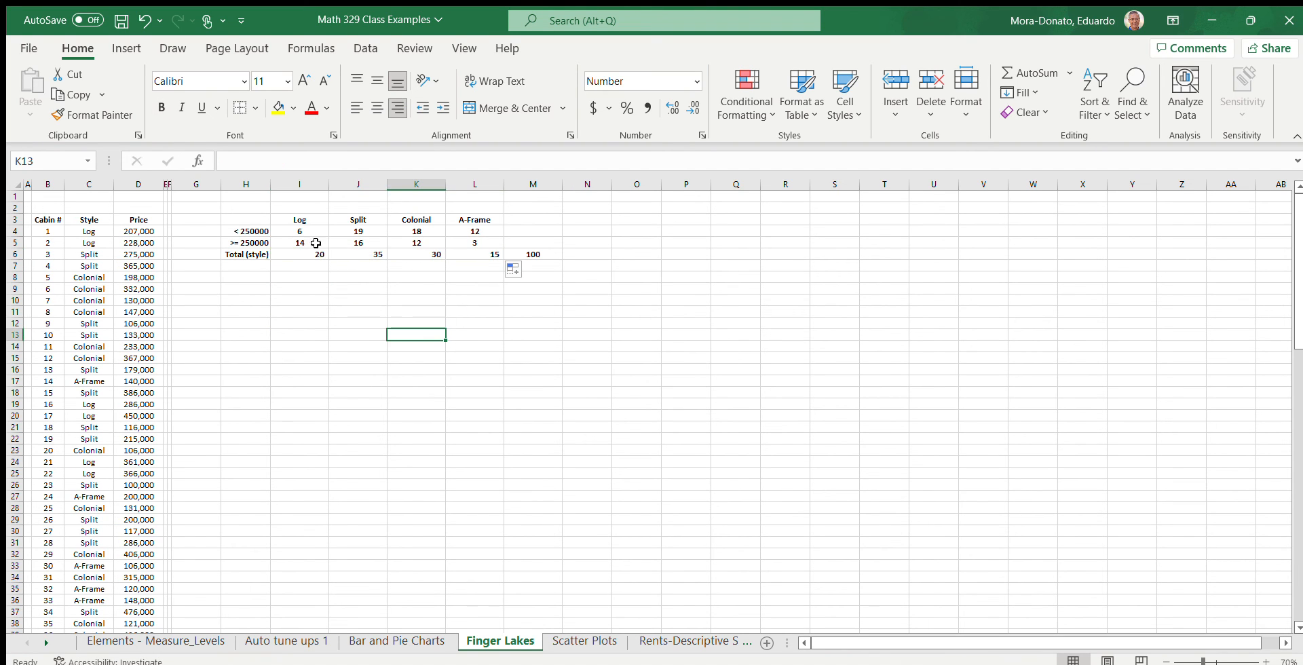
pyautogui.moveTo(303, 257); pyautogui.dragTo(456, 256)
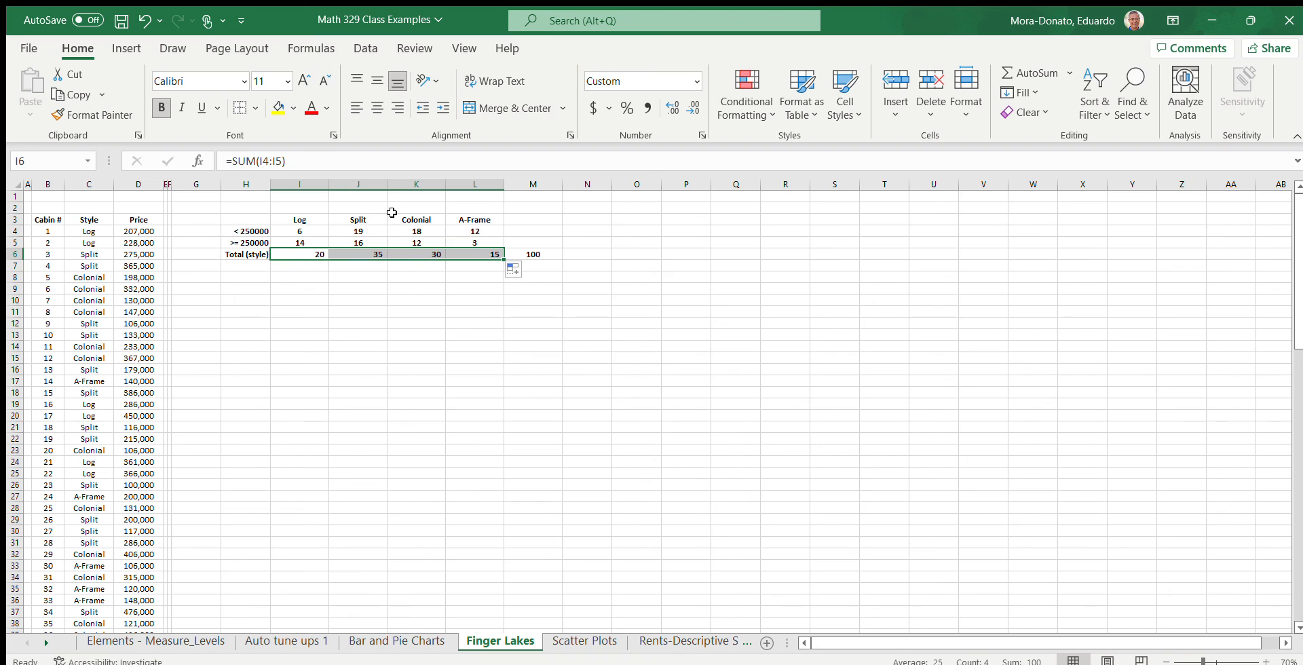
# Step: Copy the formatting of the >= 250000 counts in I5:L5 onto the style totals in I6:L6
pyautogui.click(380, 301)
pyautogui.moveTo(297, 241); pyautogui.dragTo(454, 242)
pyautogui.click(93, 115)
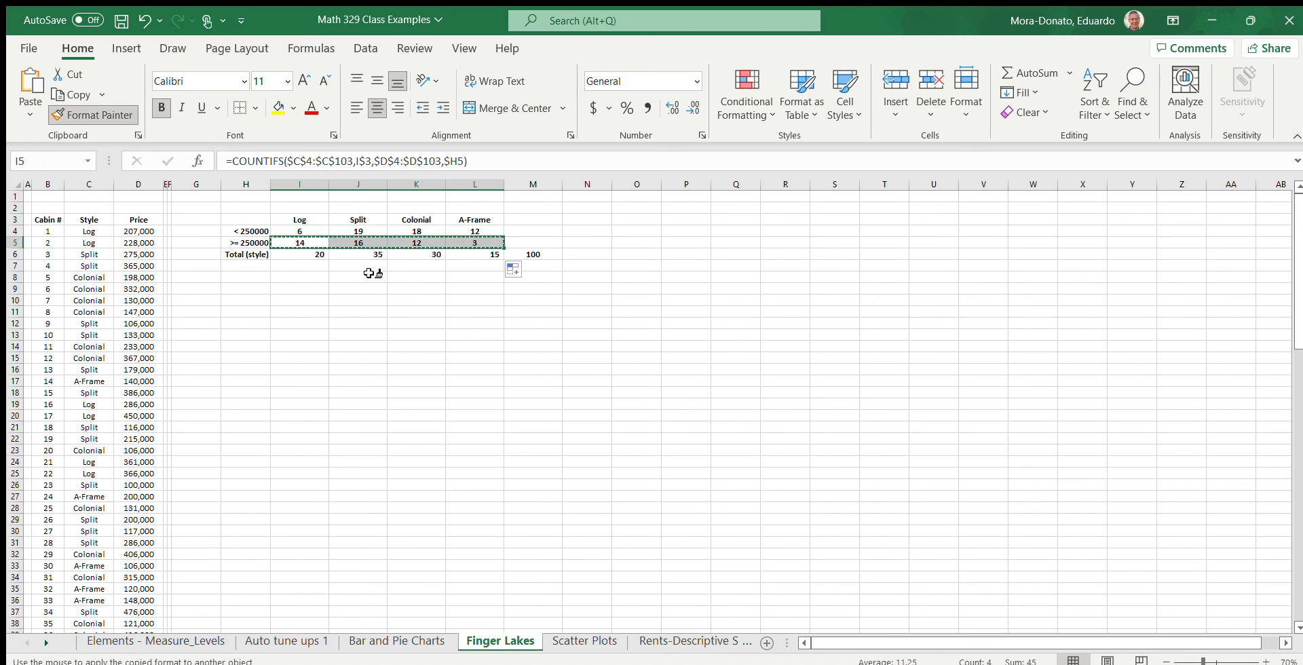
pyautogui.click(296, 254)
pyautogui.moveTo(295, 253); pyautogui.dragTo(475, 255)
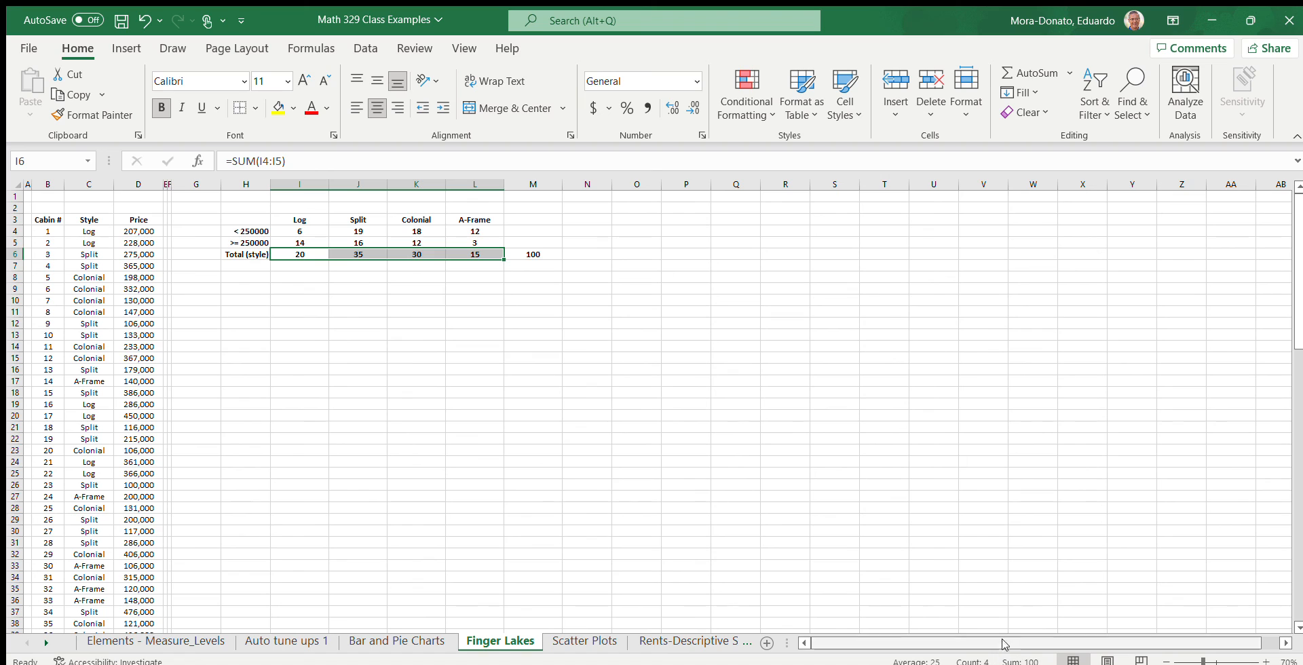
pyautogui.click(558, 375)
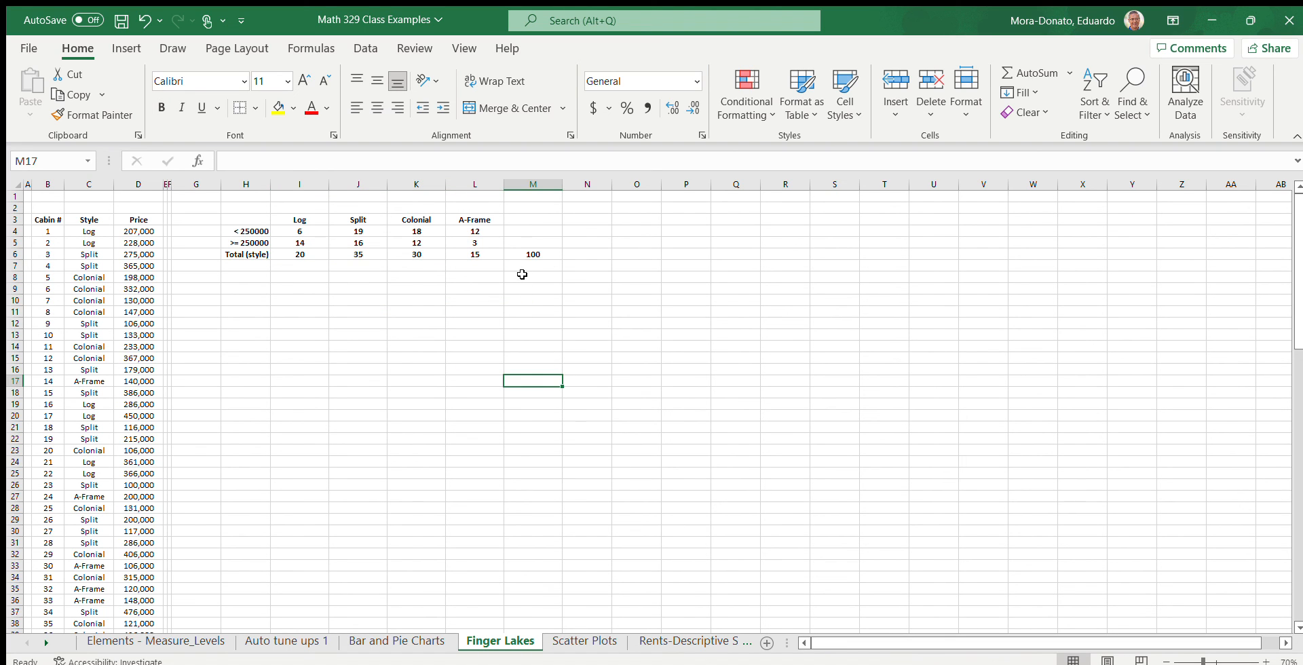
# Step: Label cell M3 as Total (price) to head the price-class totals column
pyautogui.click(524, 216)
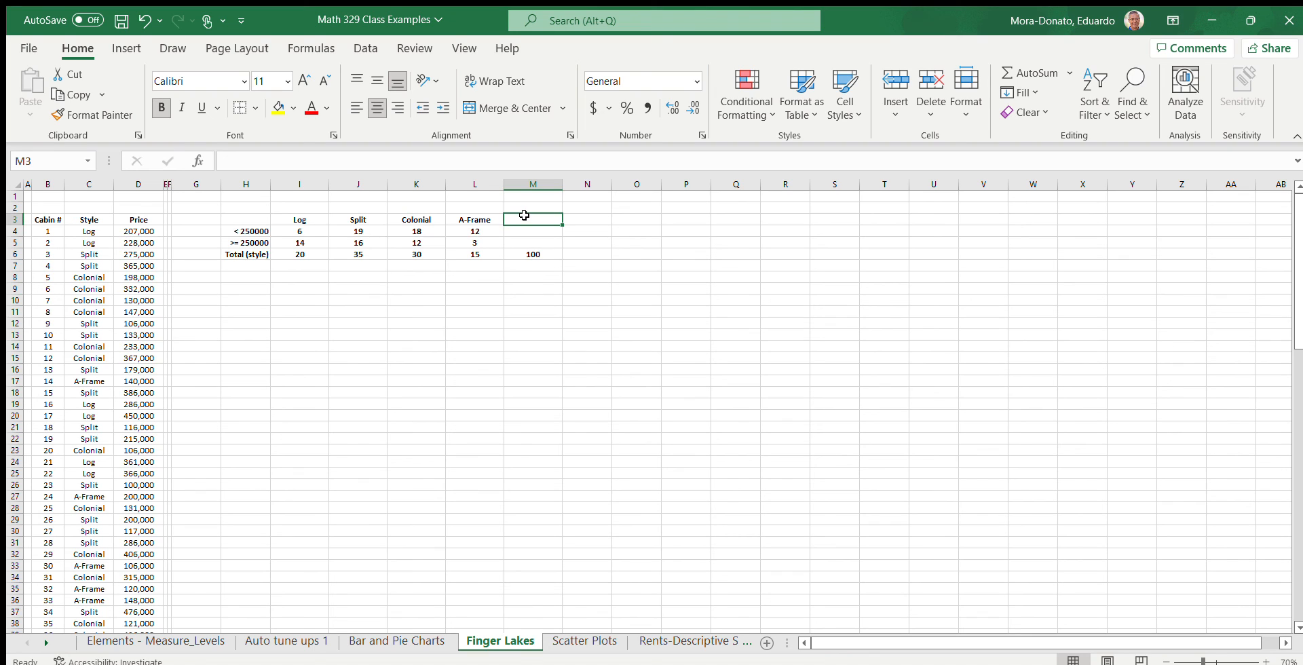
pyautogui.write('Total')
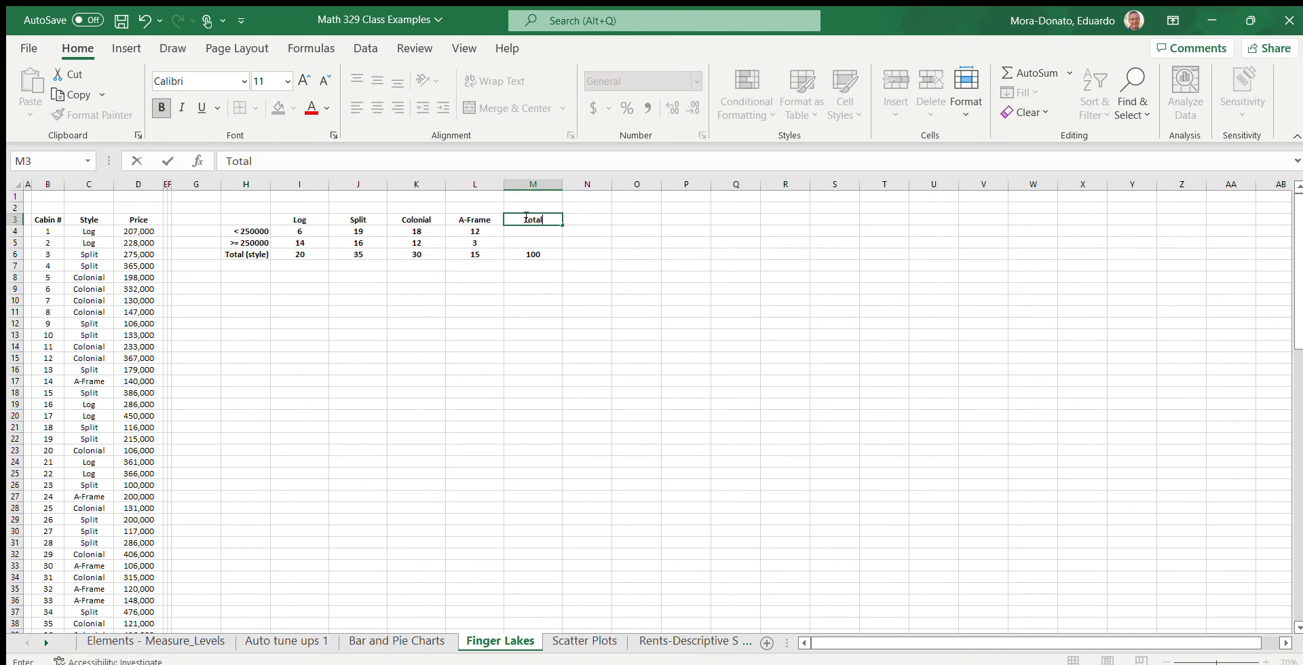
pyautogui.write(' 9')
pyautogui.press('BackSpace')
pyautogui.write('(price)')
pyautogui.press('Return')
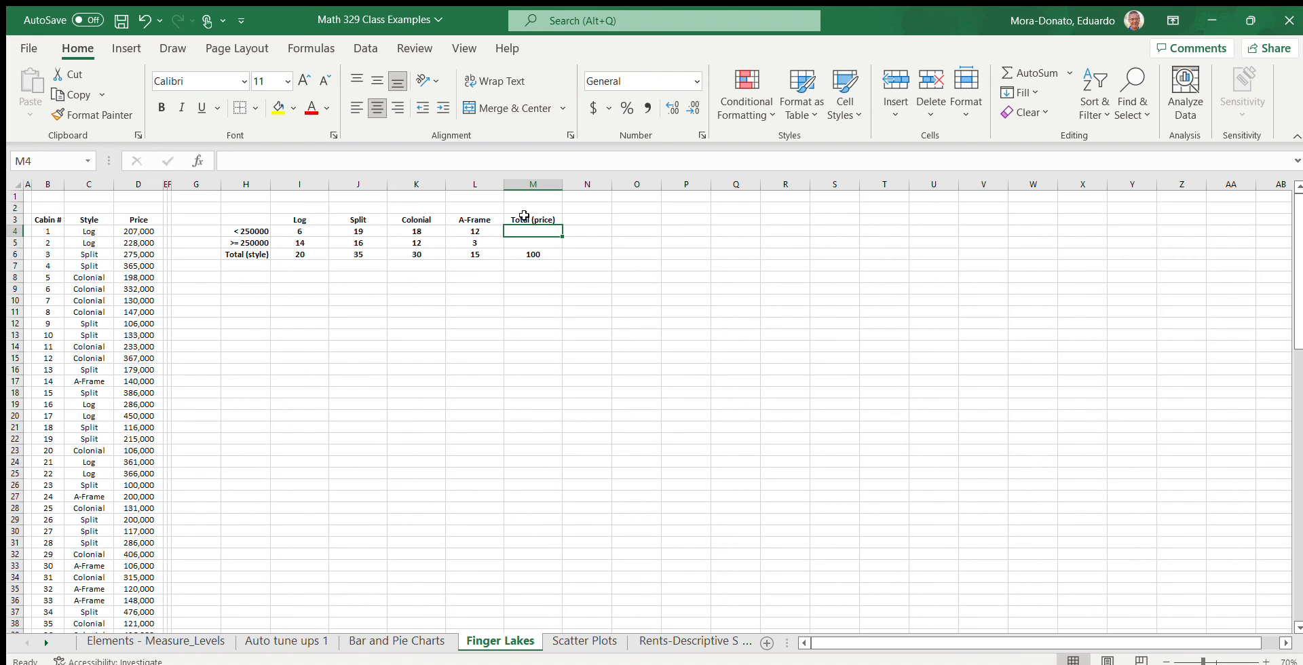
# Step: Sum the < 250000 counts, I4:L4, in M4
pyautogui.write('=sum(')
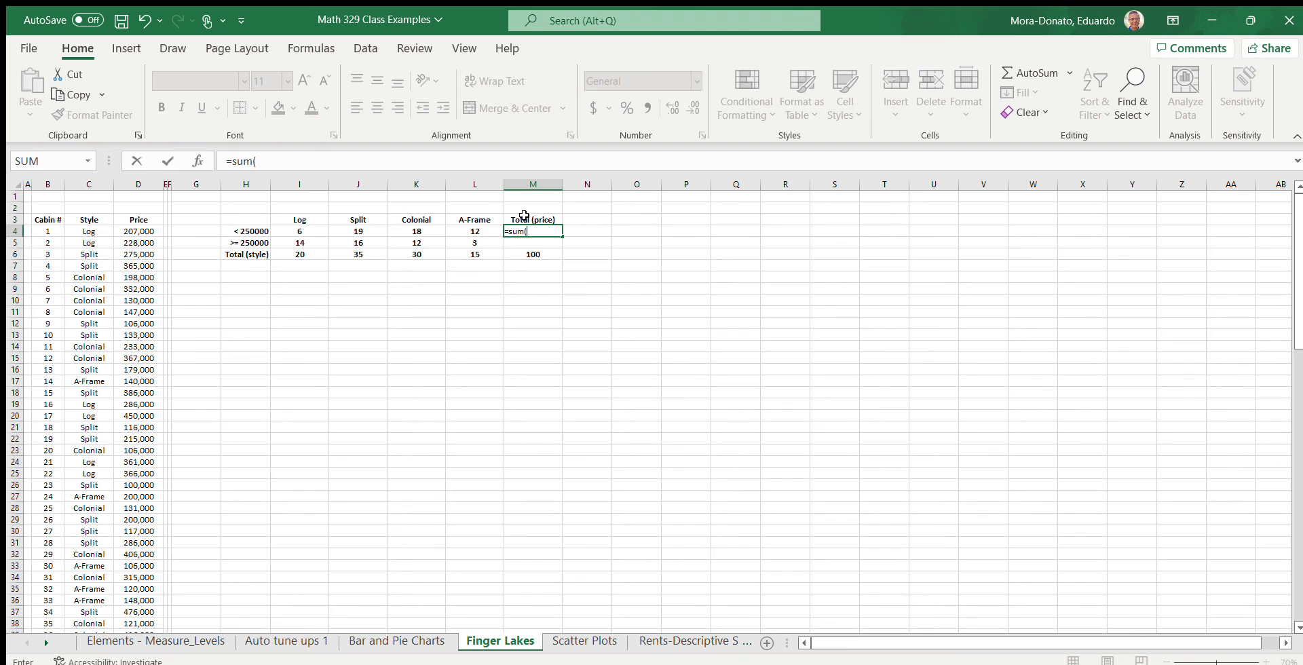
pyautogui.press('Left')
pyautogui.hotkey('shift', 'Left')
pyautogui.hotkey('shift', 'Left')
pyautogui.hotkey('shift', 'Left')
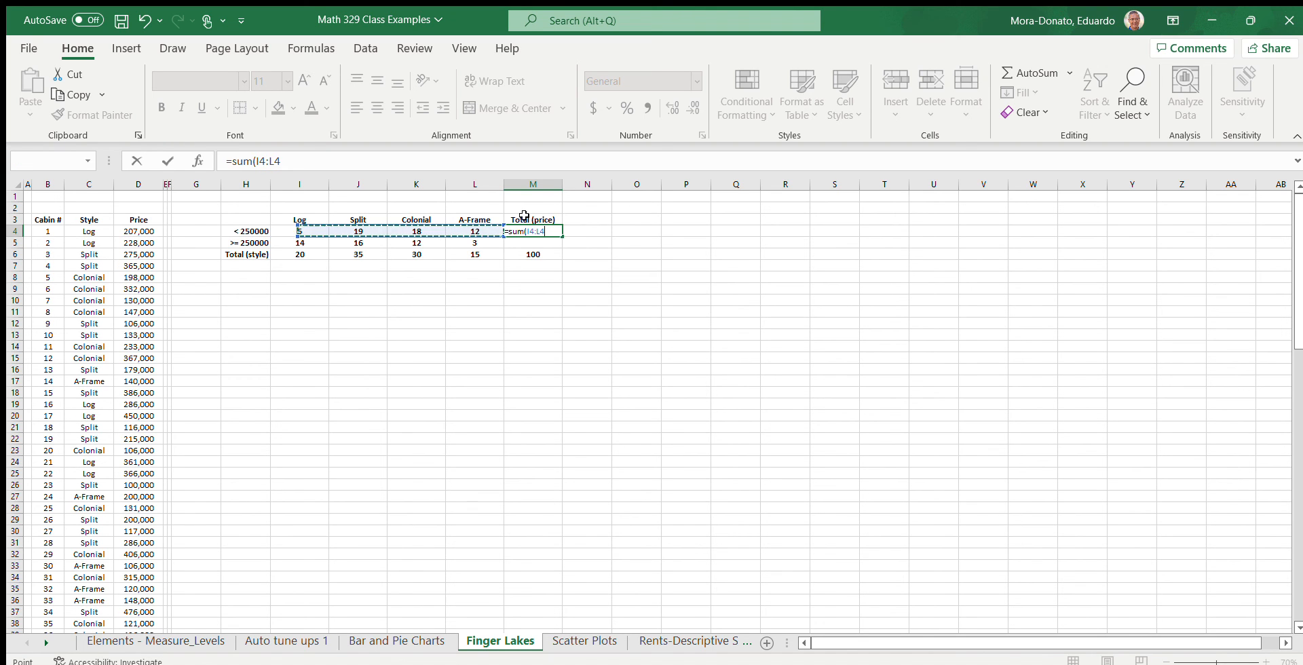
pyautogui.write(')')
pyautogui.press('Return')
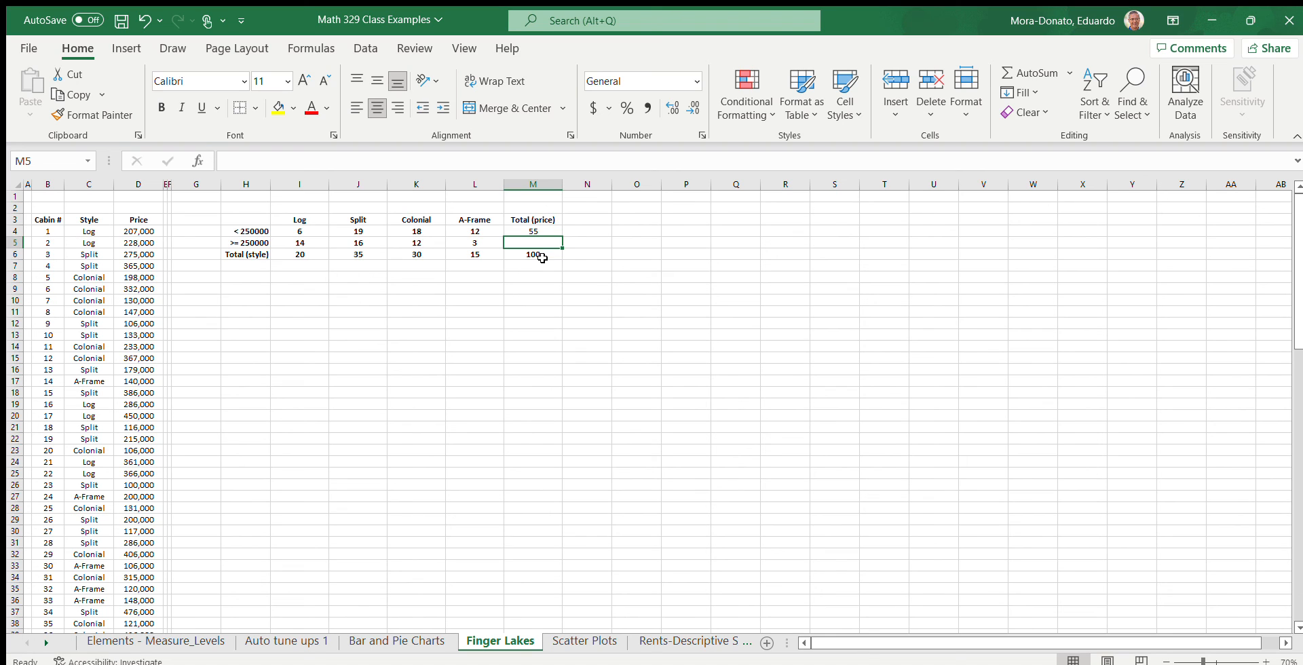
# Step: Fill the price total formula from M4 down to M5 and make both totals bold
pyautogui.click(551, 226)
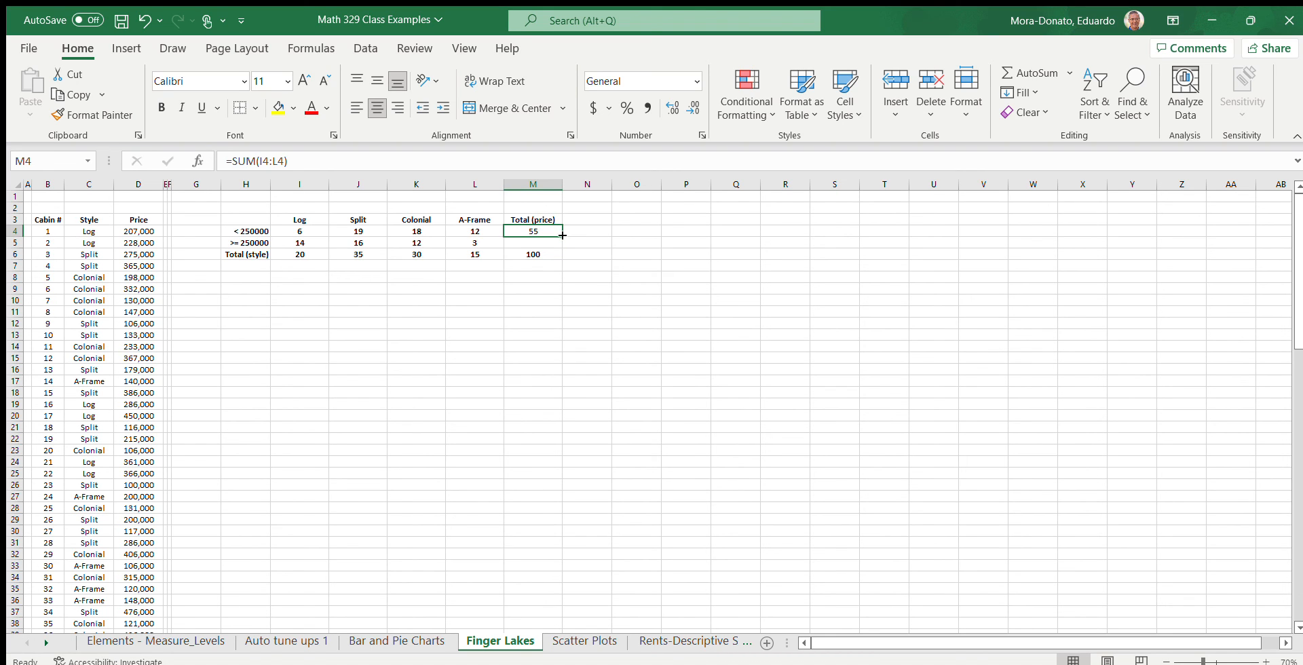
pyautogui.moveTo(562, 235); pyautogui.dragTo(560, 247)
pyautogui.click(557, 288)
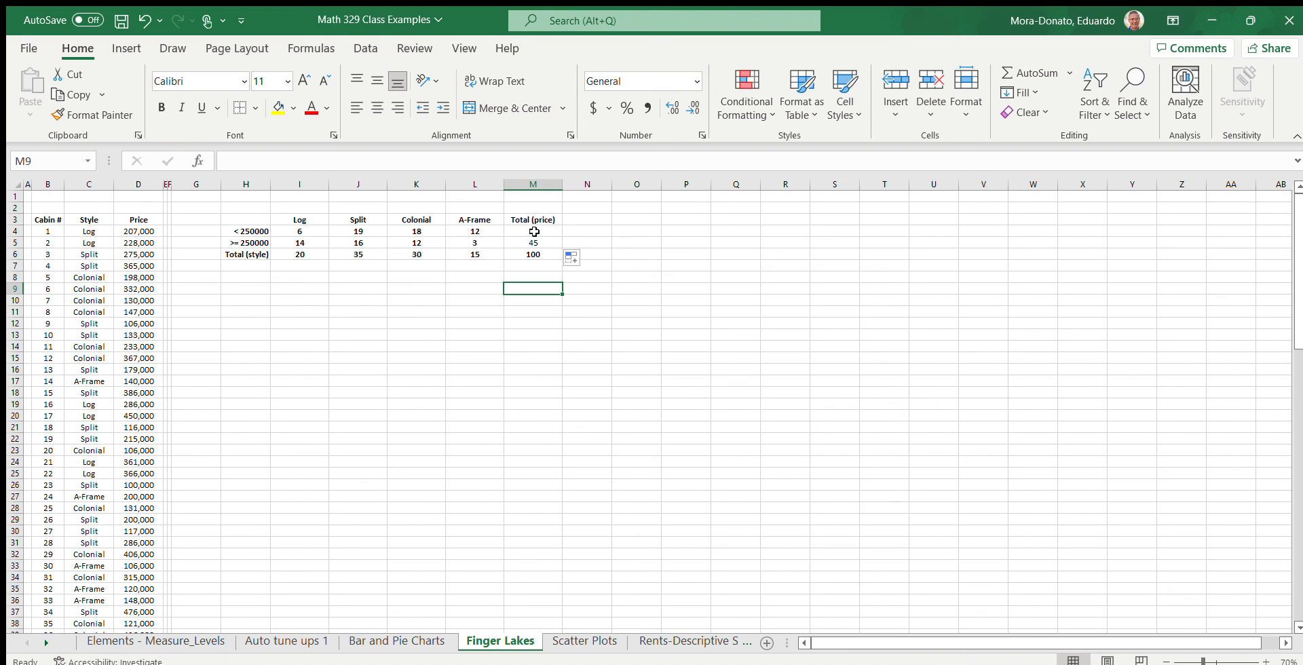
pyautogui.moveTo(533, 230); pyautogui.dragTo(533, 243)
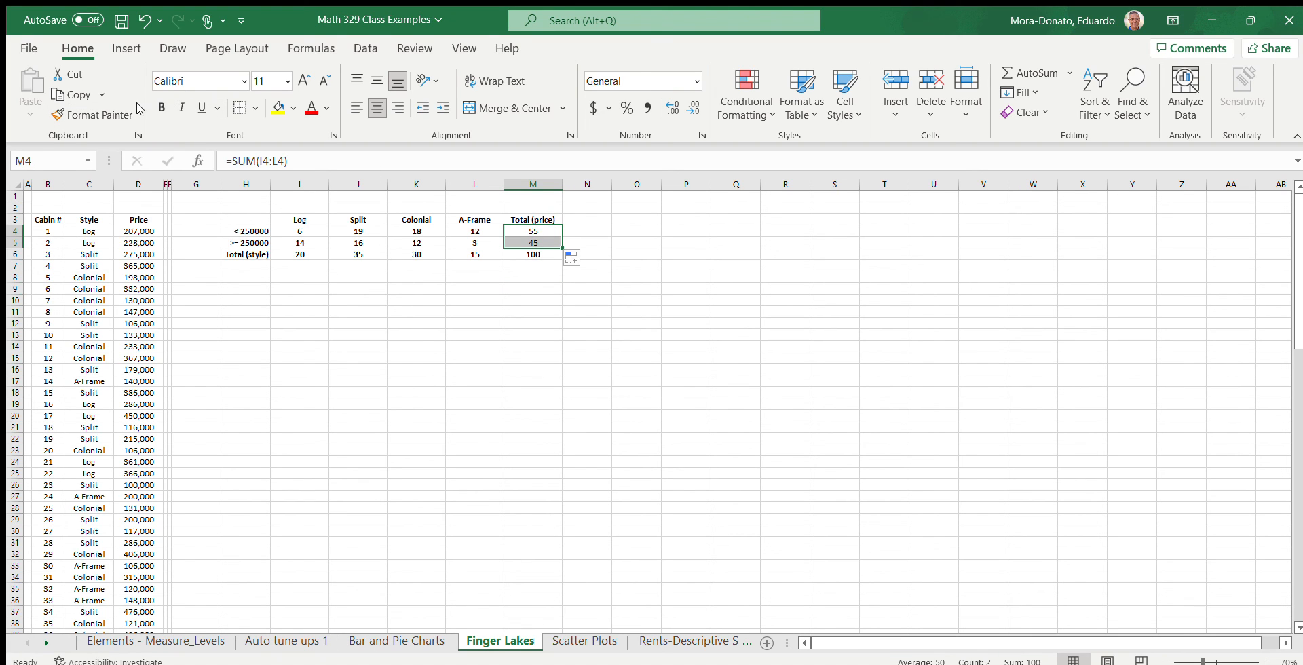
pyautogui.click(376, 276)
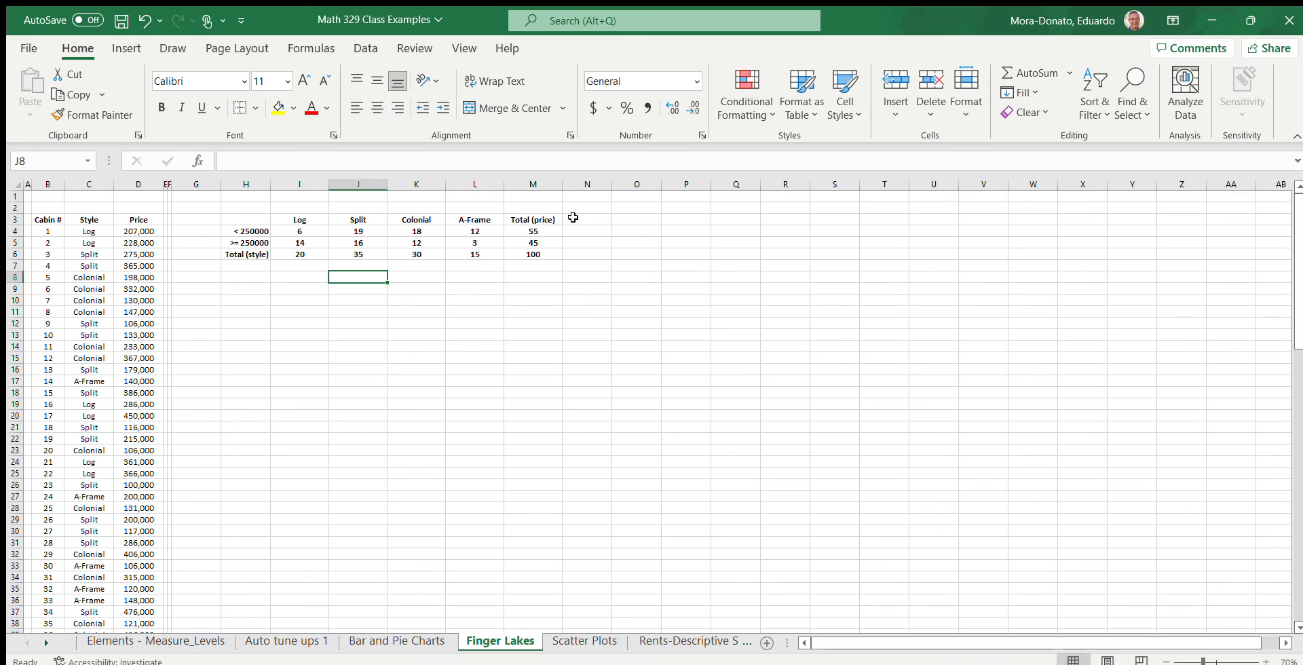
# Step: Review the price-class totals in M4 and M5 against their criteria in H4 and H5
pyautogui.click(539, 231)
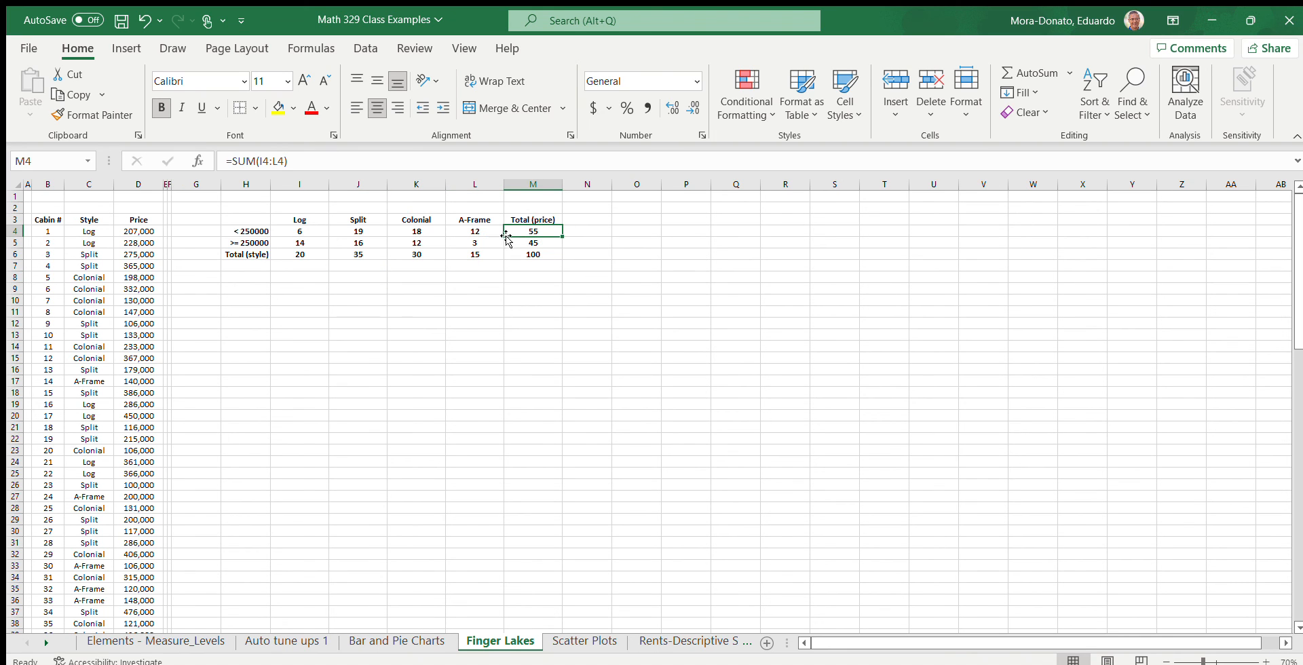
pyautogui.click(250, 232)
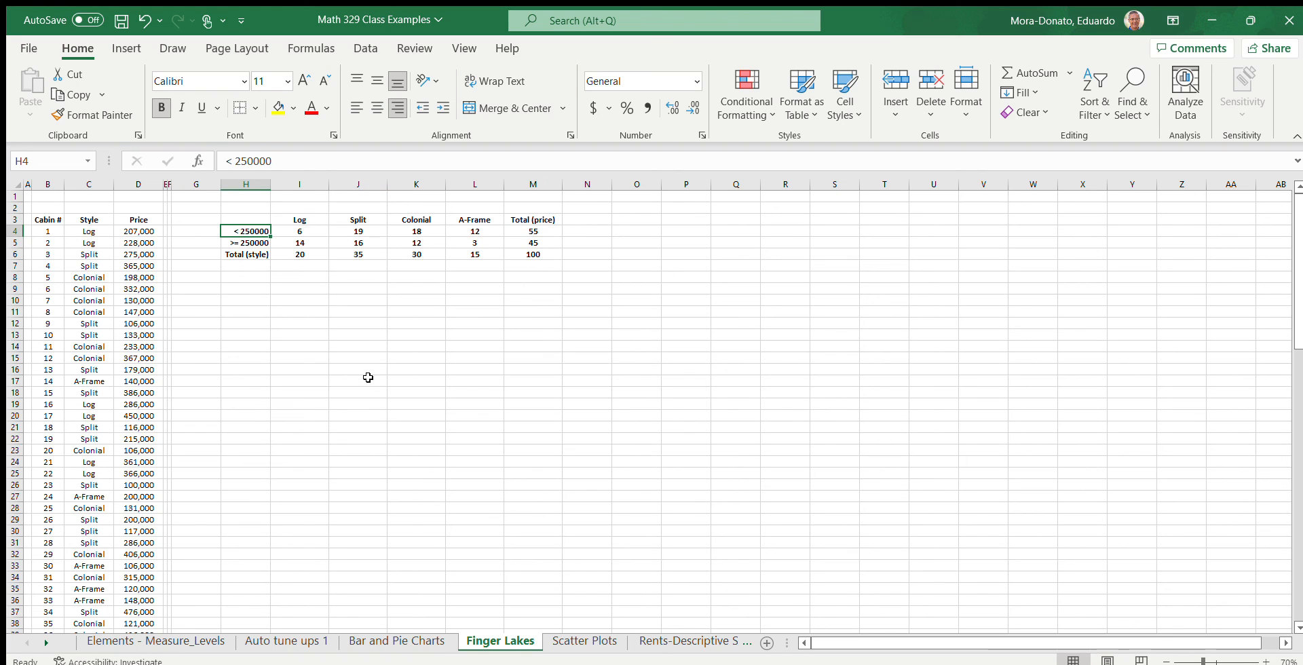
pyautogui.click(550, 245)
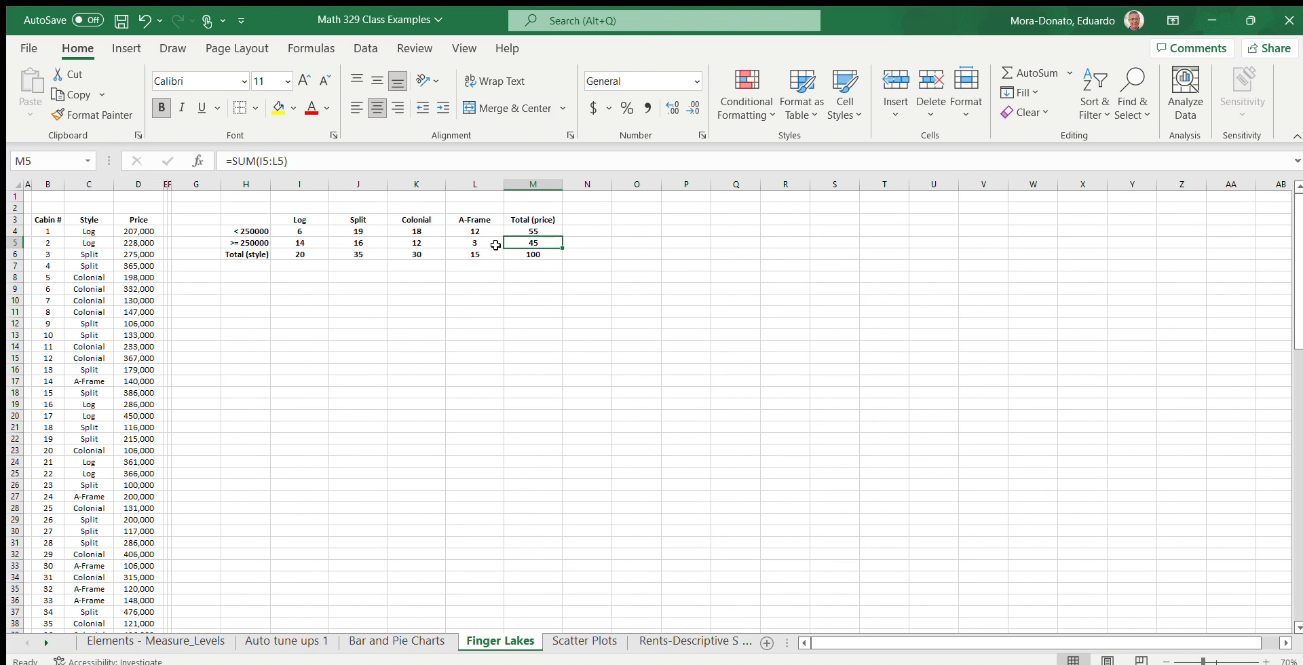
pyautogui.click(256, 243)
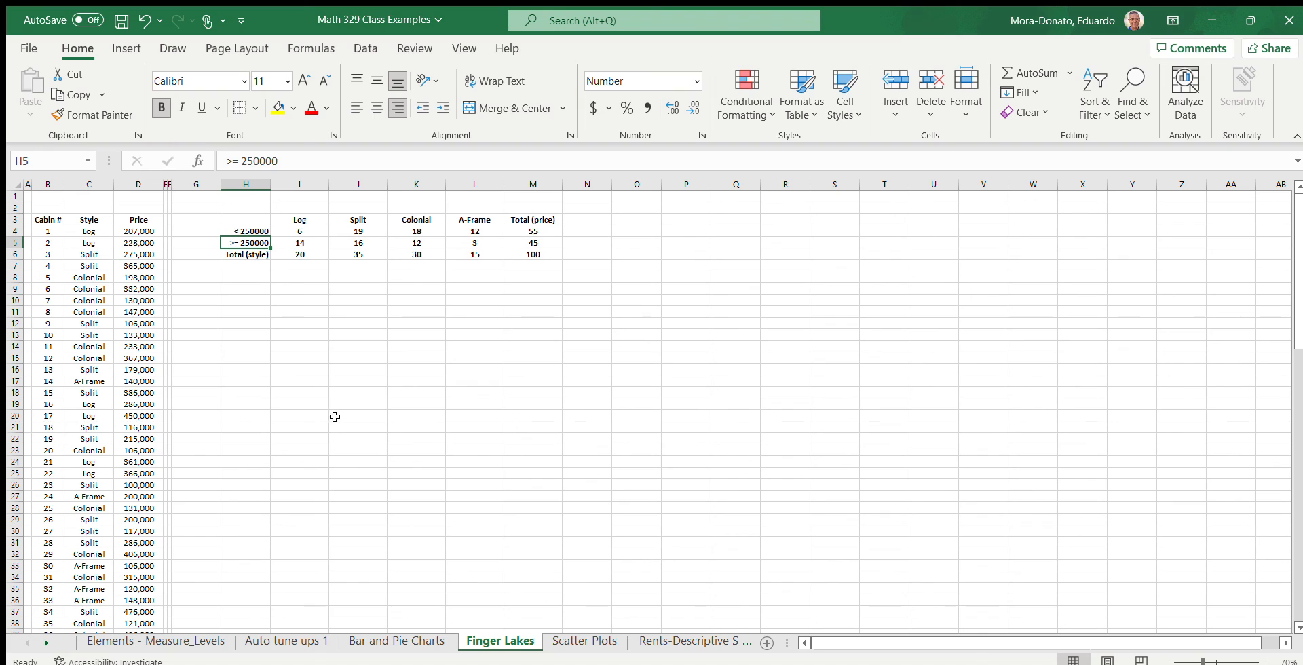
pyautogui.click(262, 371)
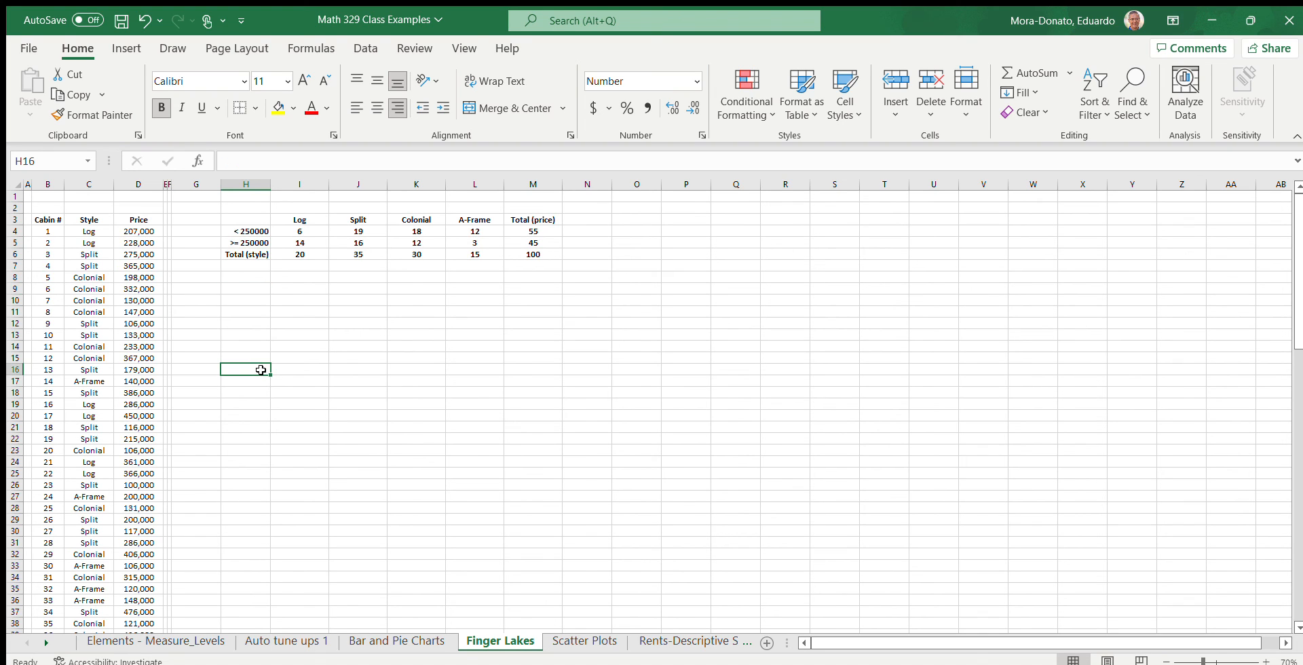